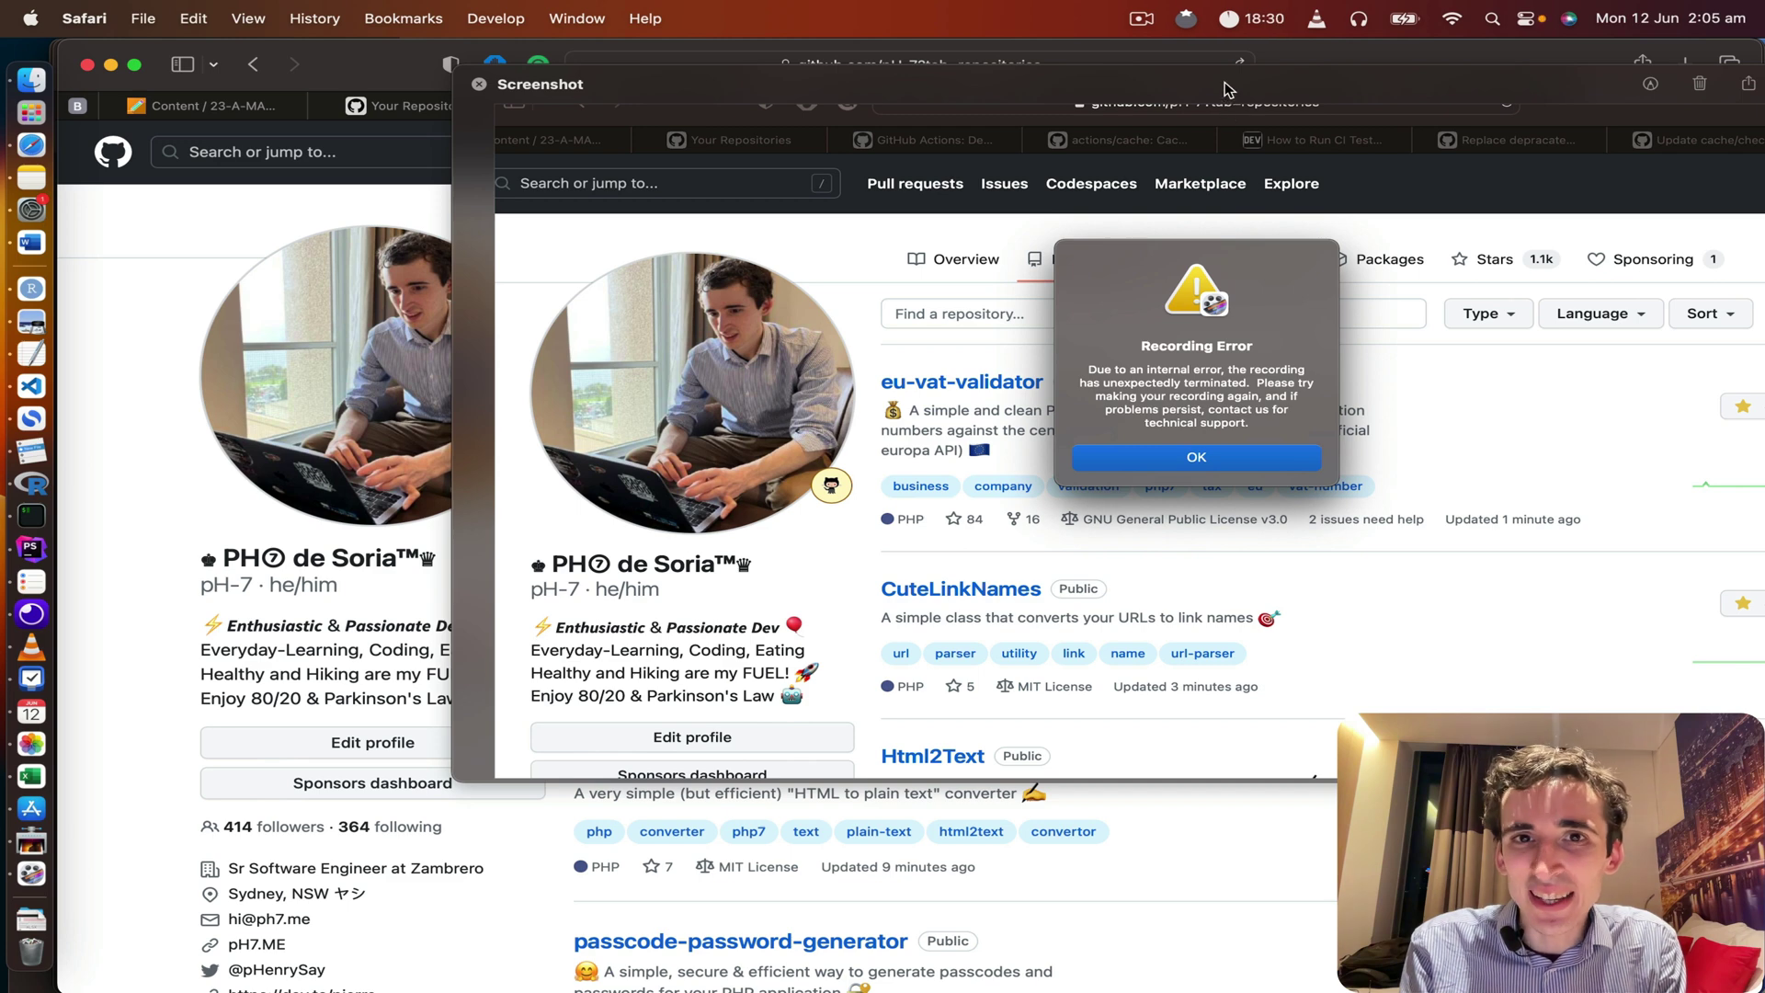
Step: Examine the Recording Error message shown in the screenshot preview
drag(991, 90, 718, 123)
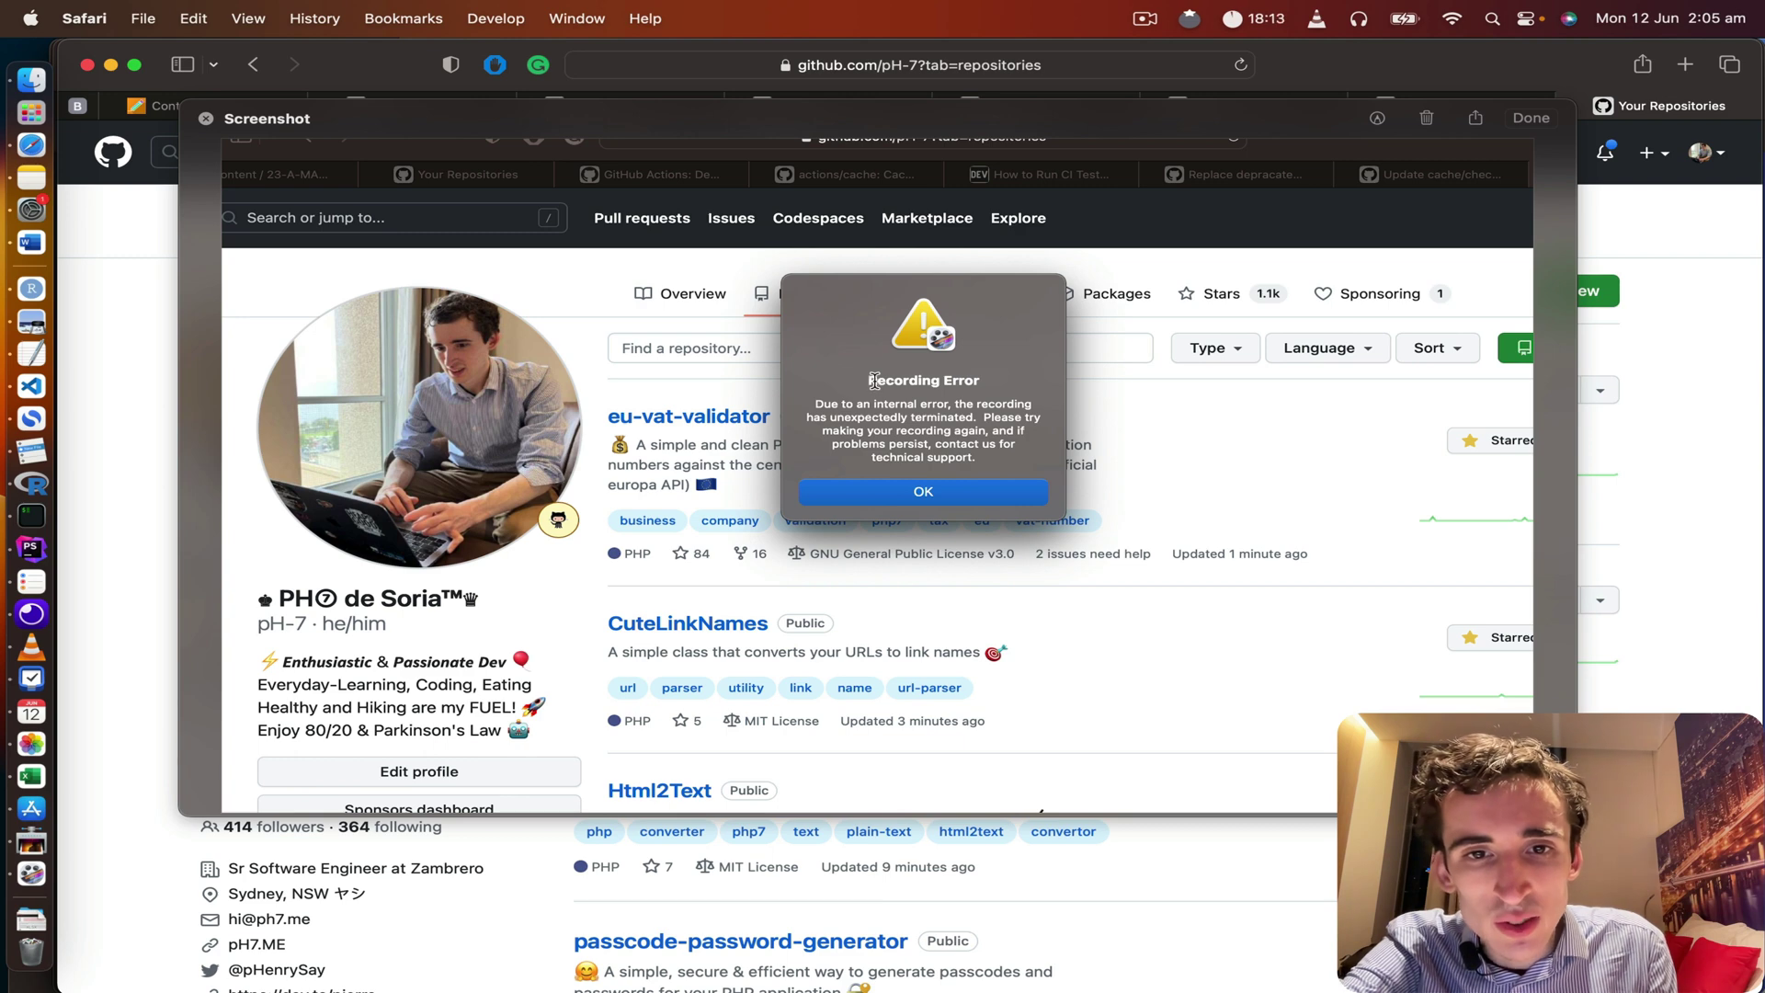
drag(871, 380, 1015, 444)
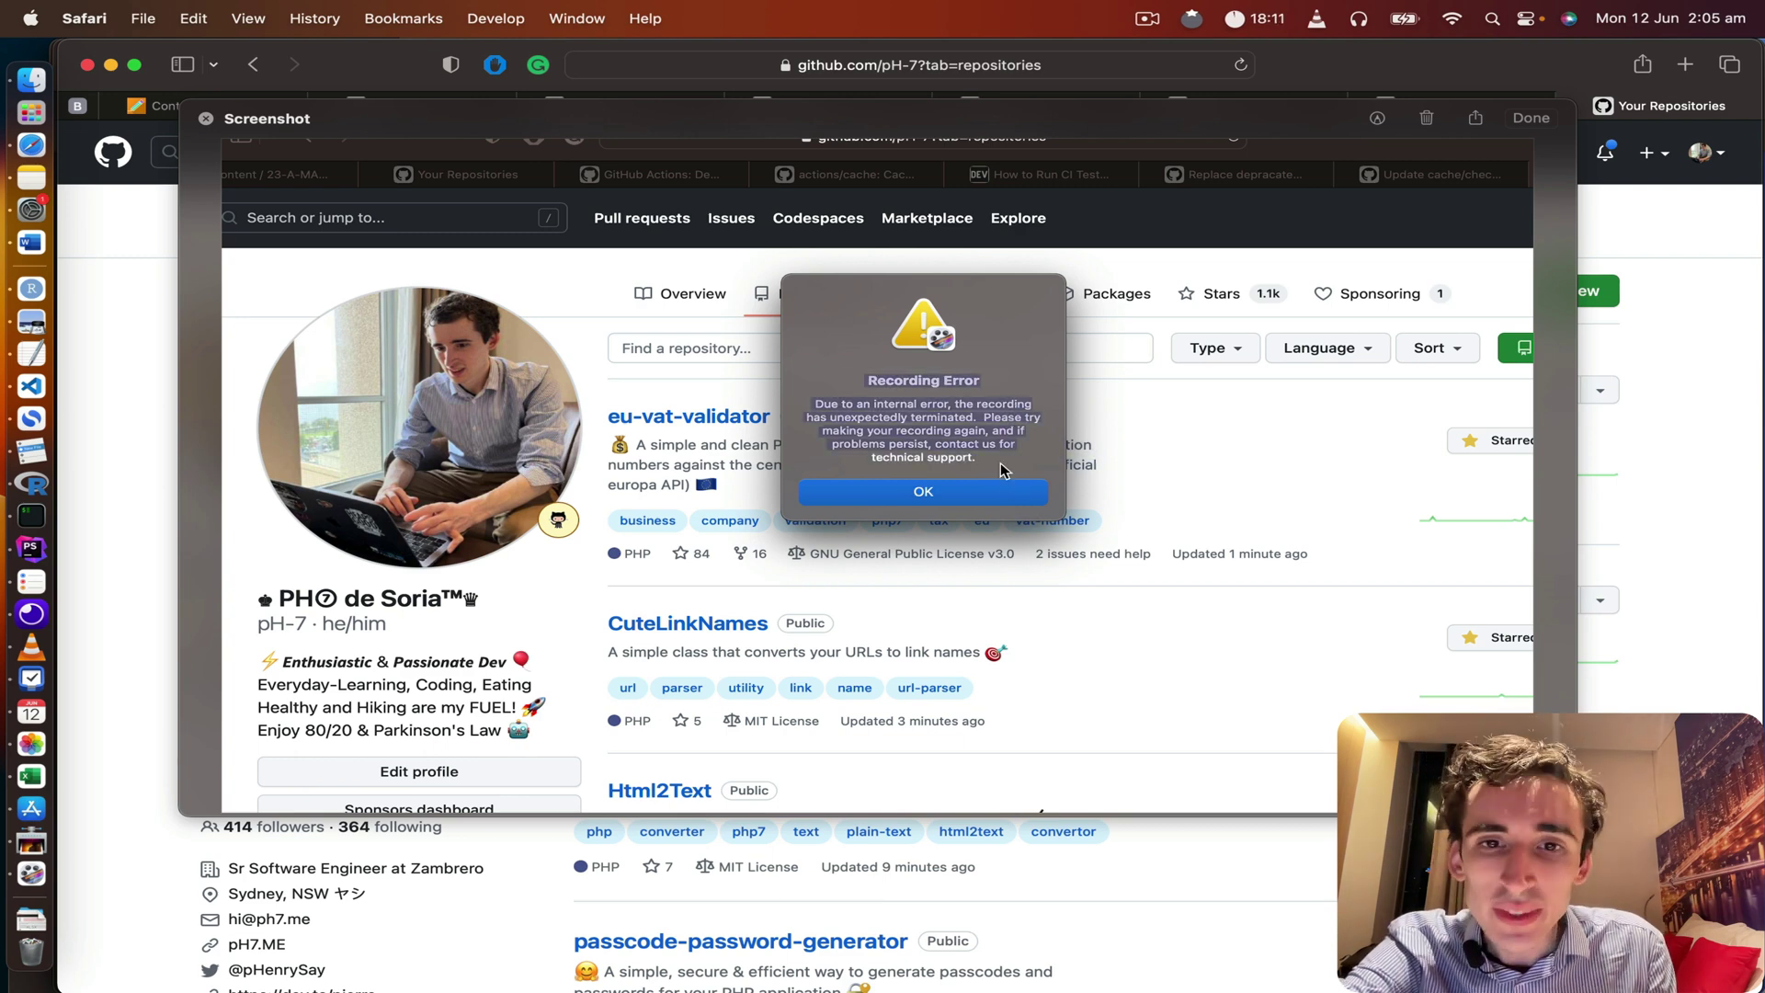
click(863, 481)
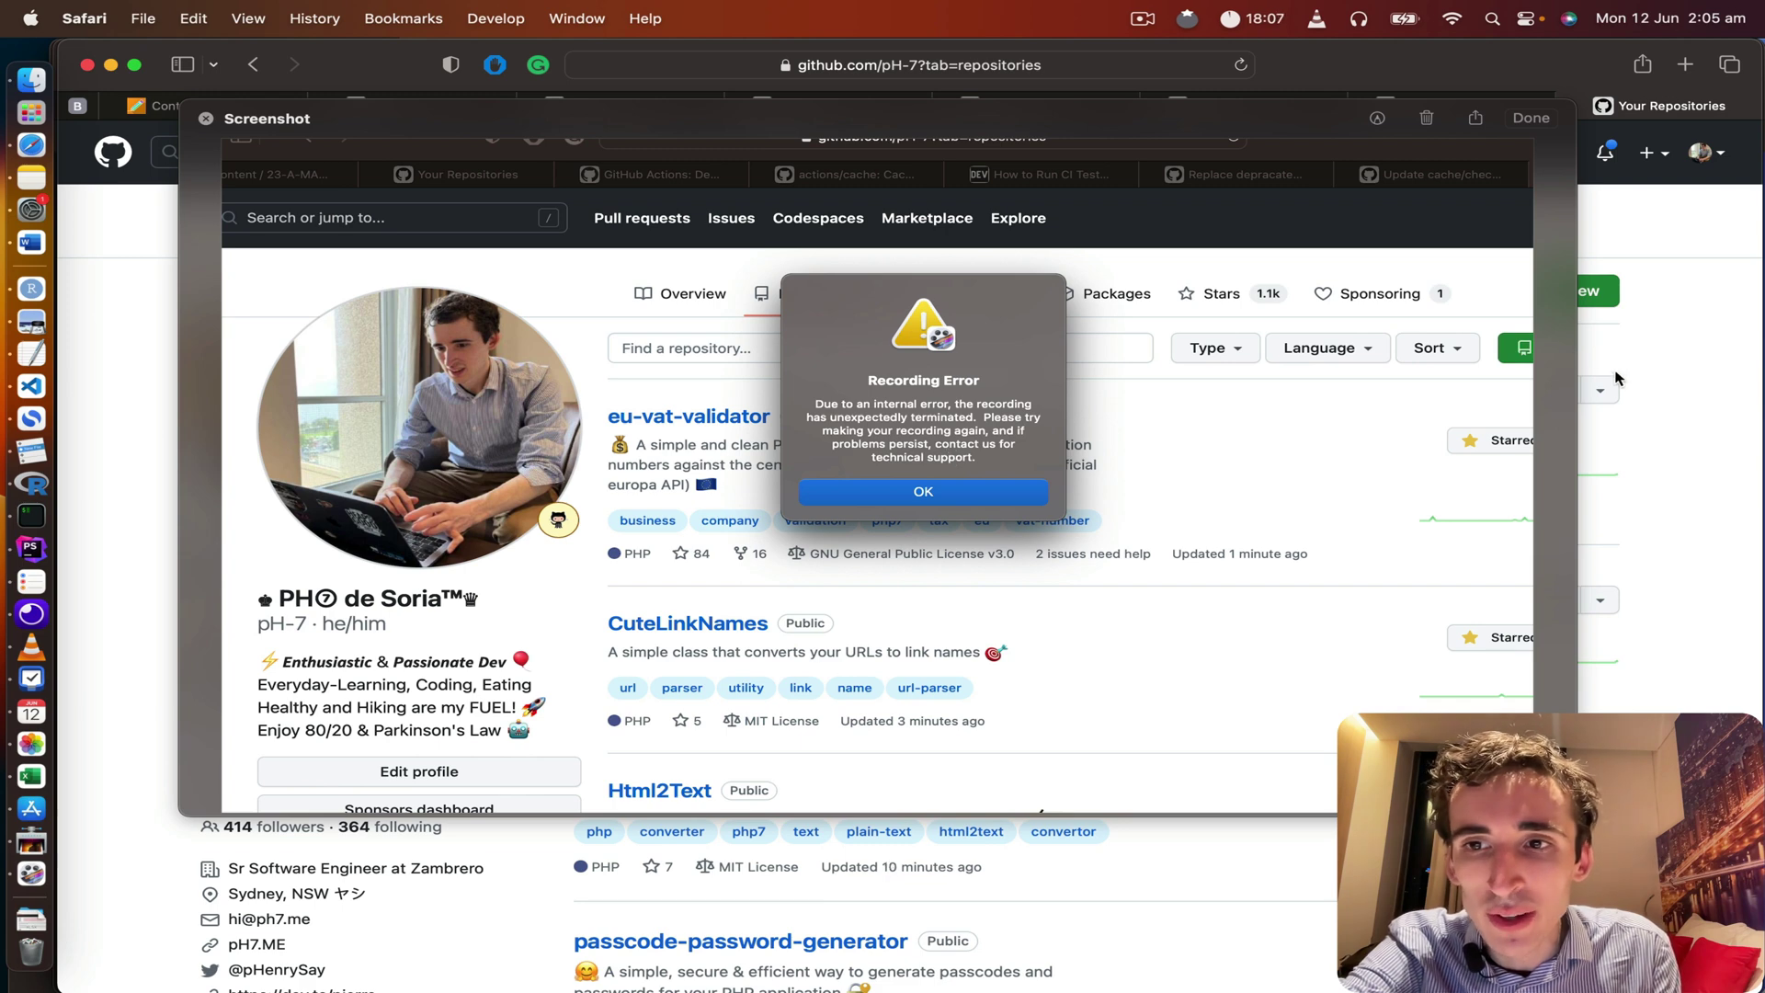
Step: Close the screenshot preview and open the ScreenFlow Data folder inside Movies in Finder
click(31, 81)
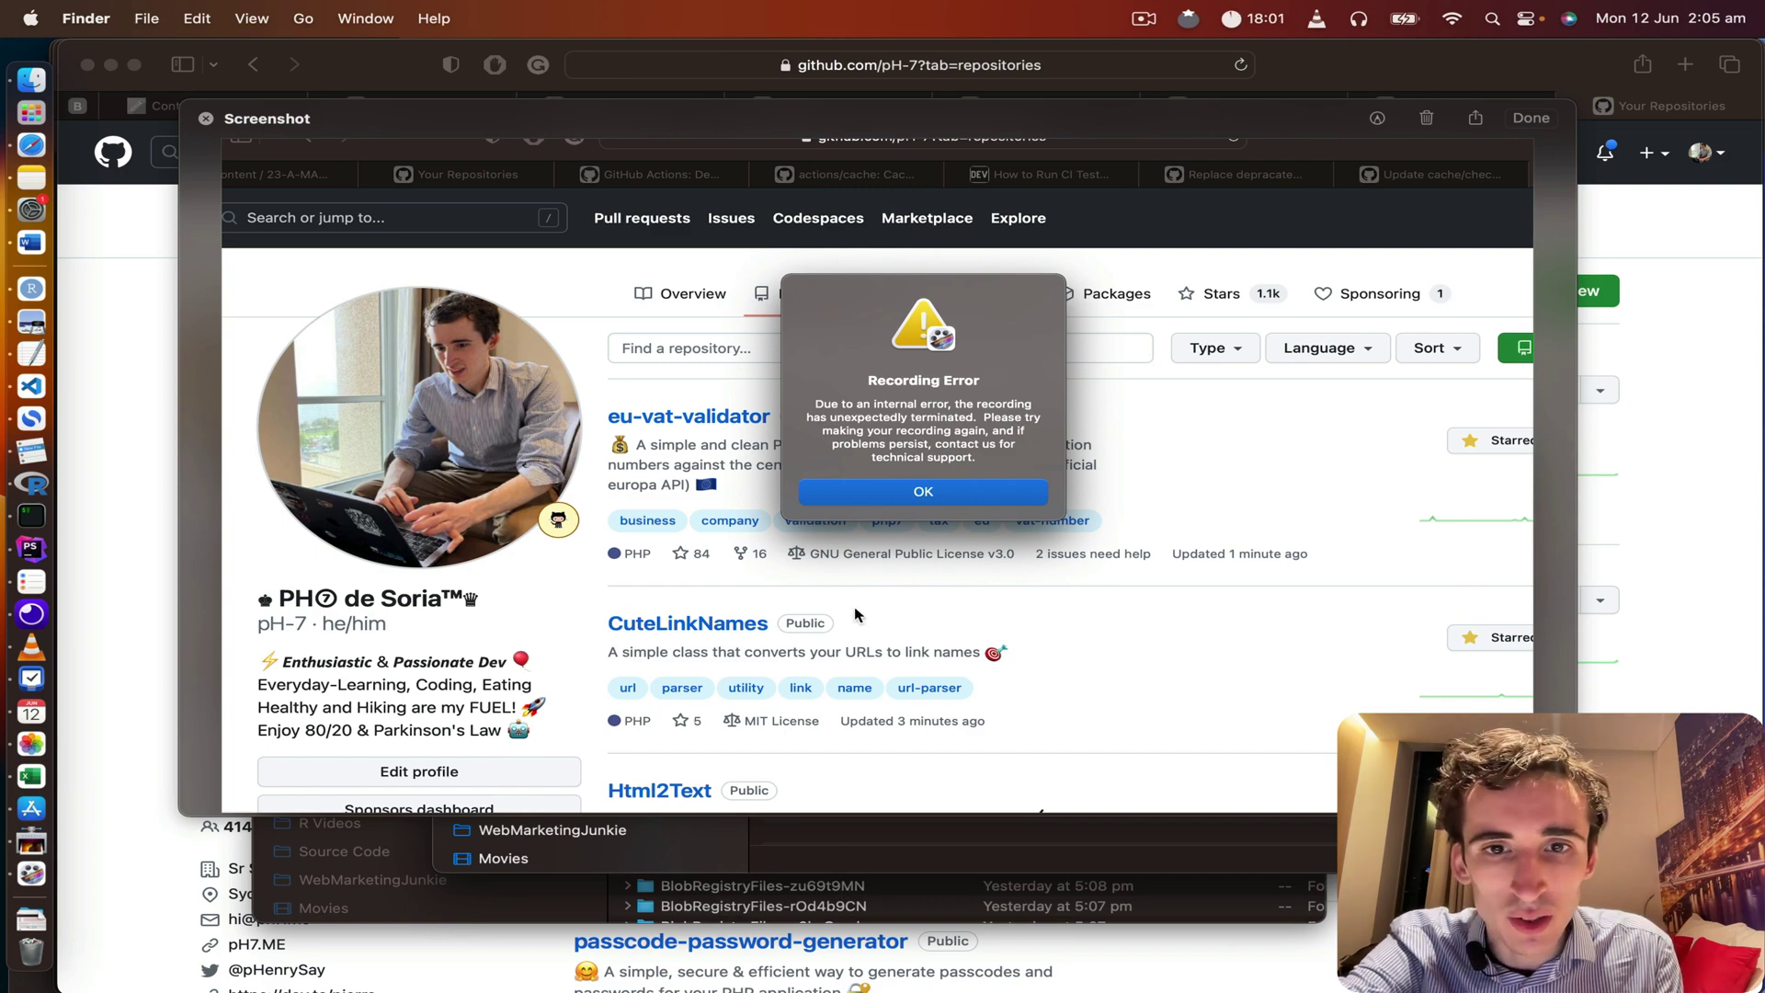
click(206, 119)
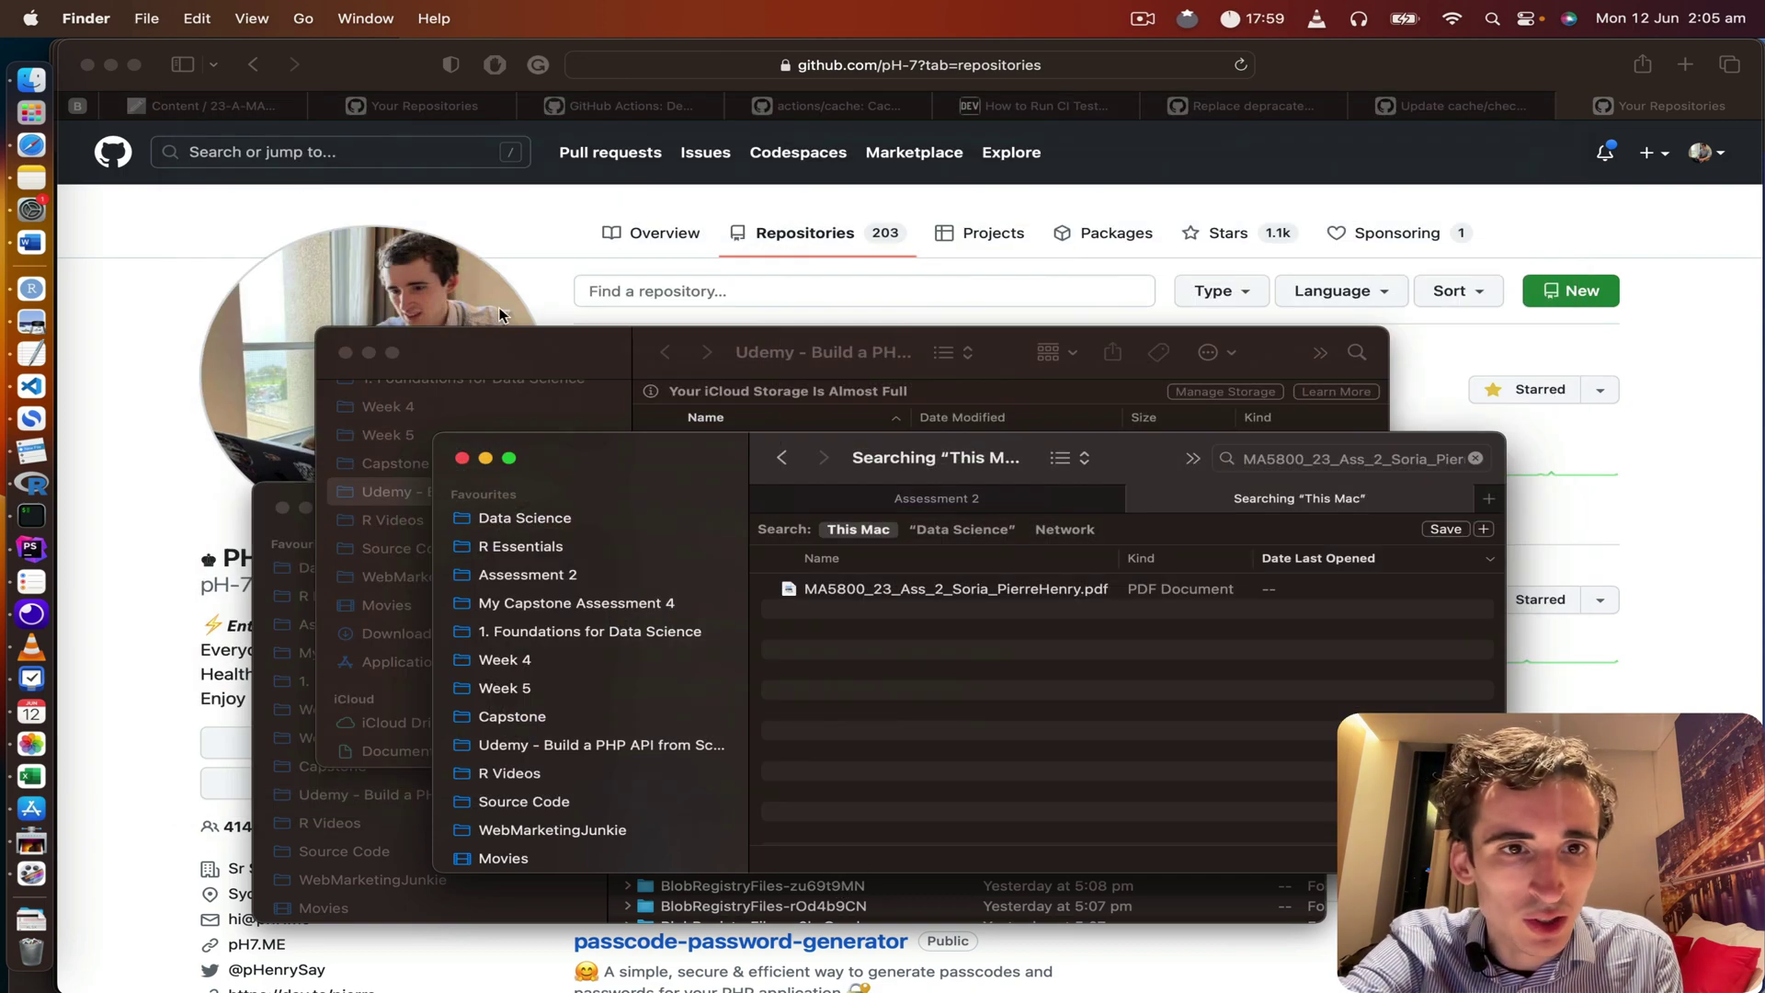
scroll(555, 761, down, 5)
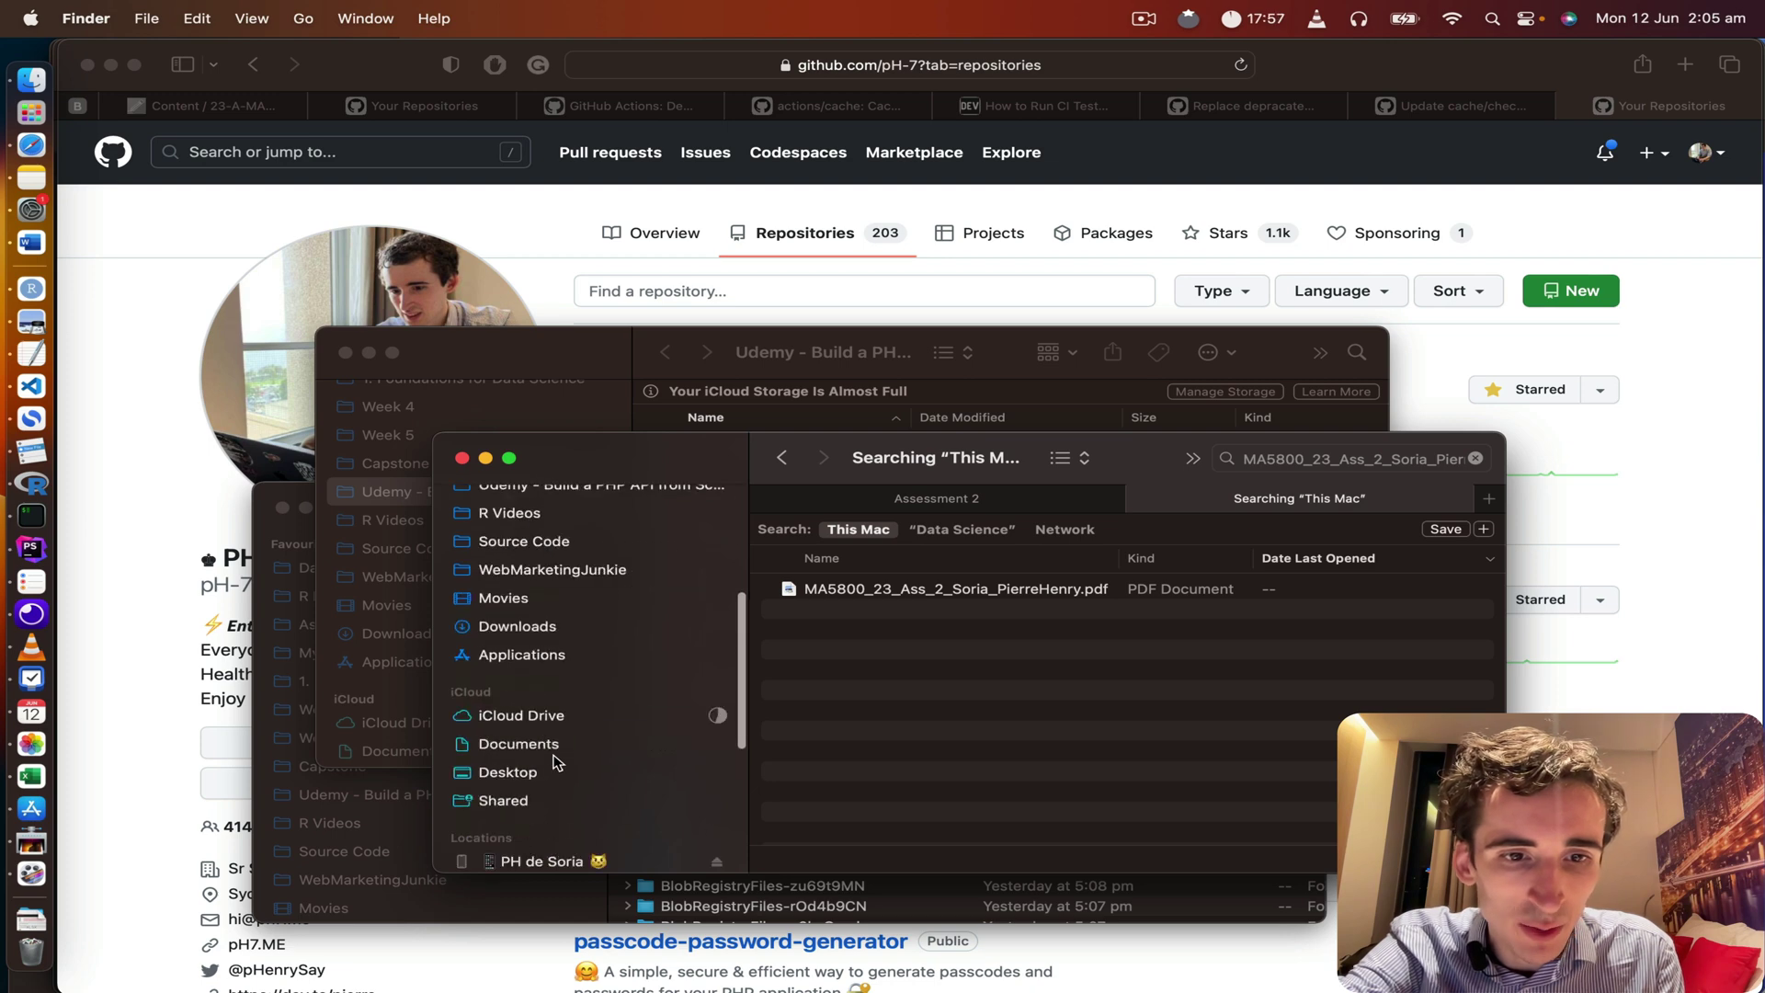
click(494, 588)
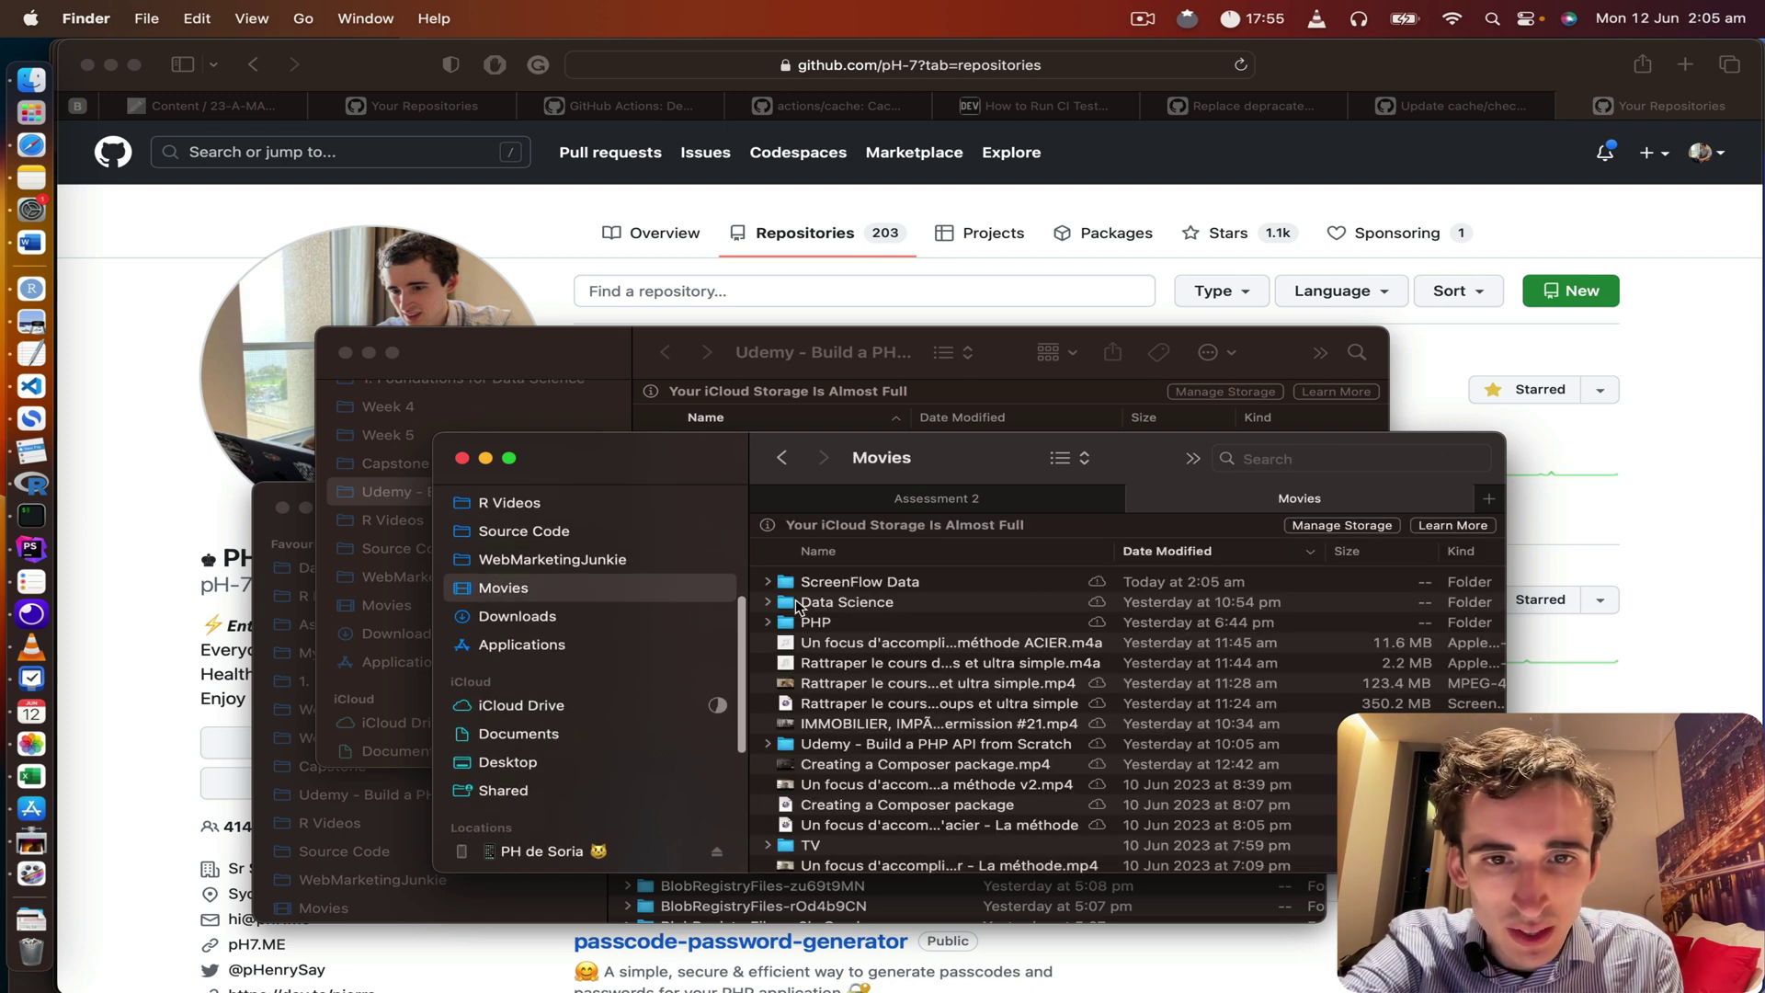
double_click(833, 582)
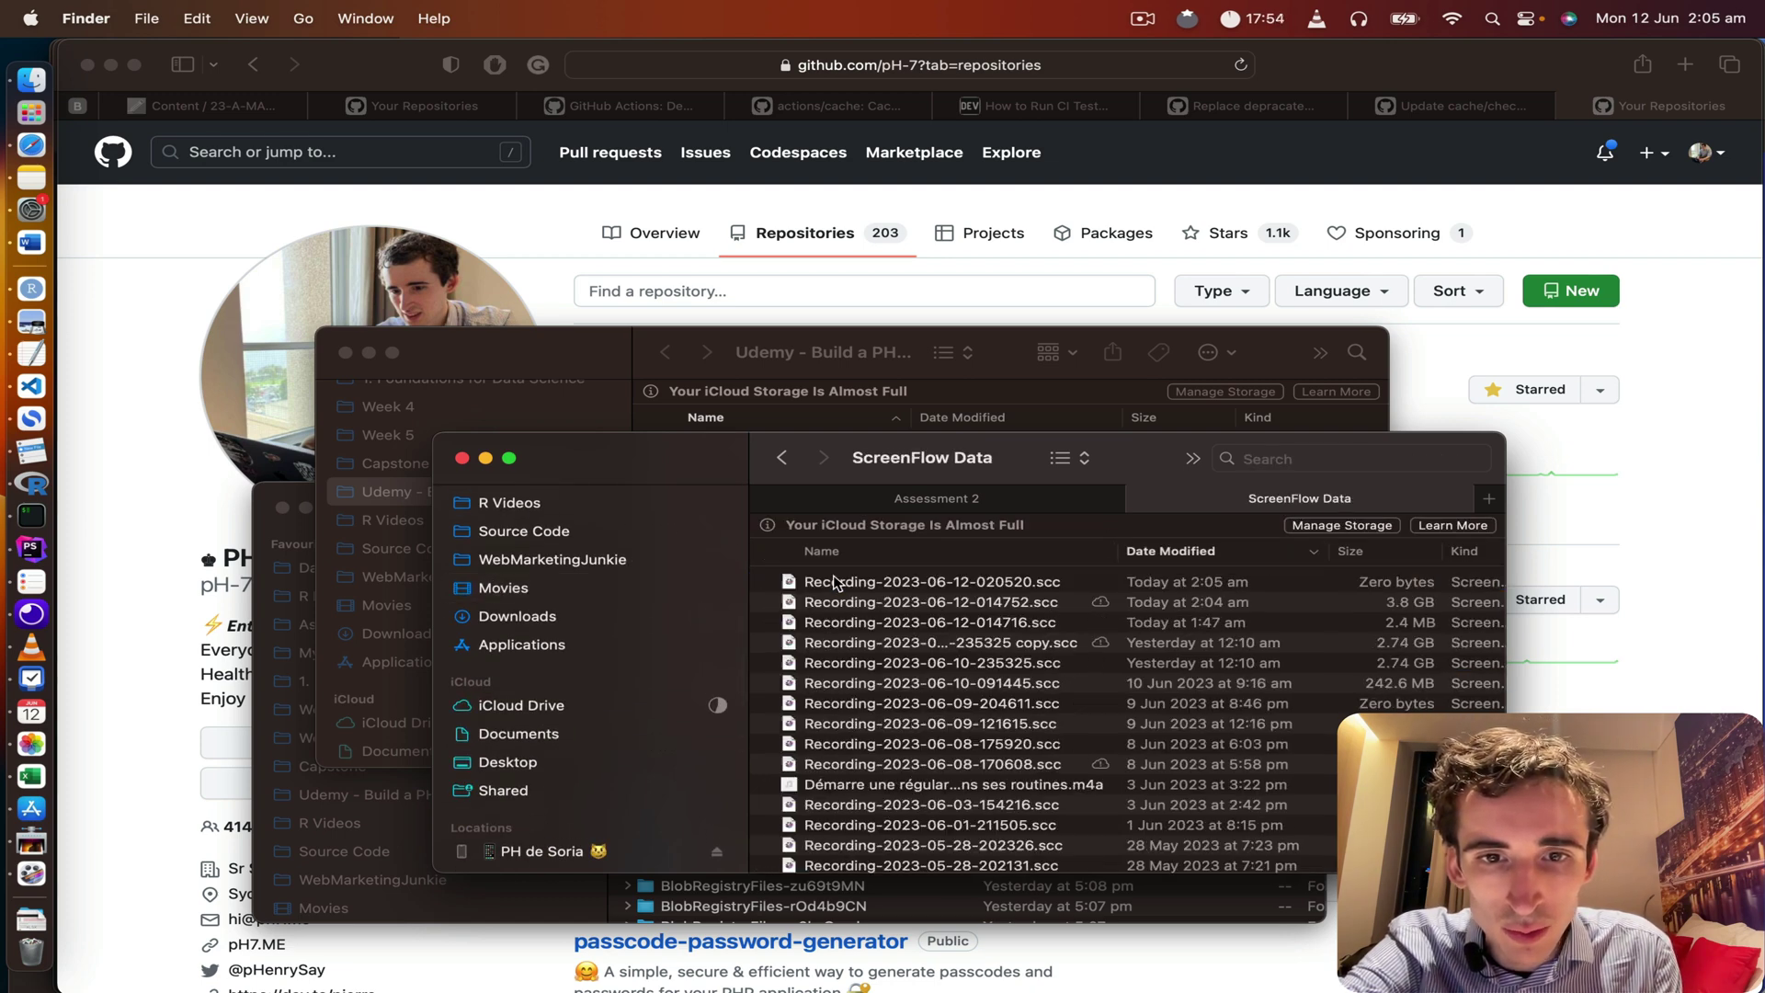
Step: Try to open Recording-2023-06-12-020520.scc and look at which applications are offered for opening it
double_click(881, 581)
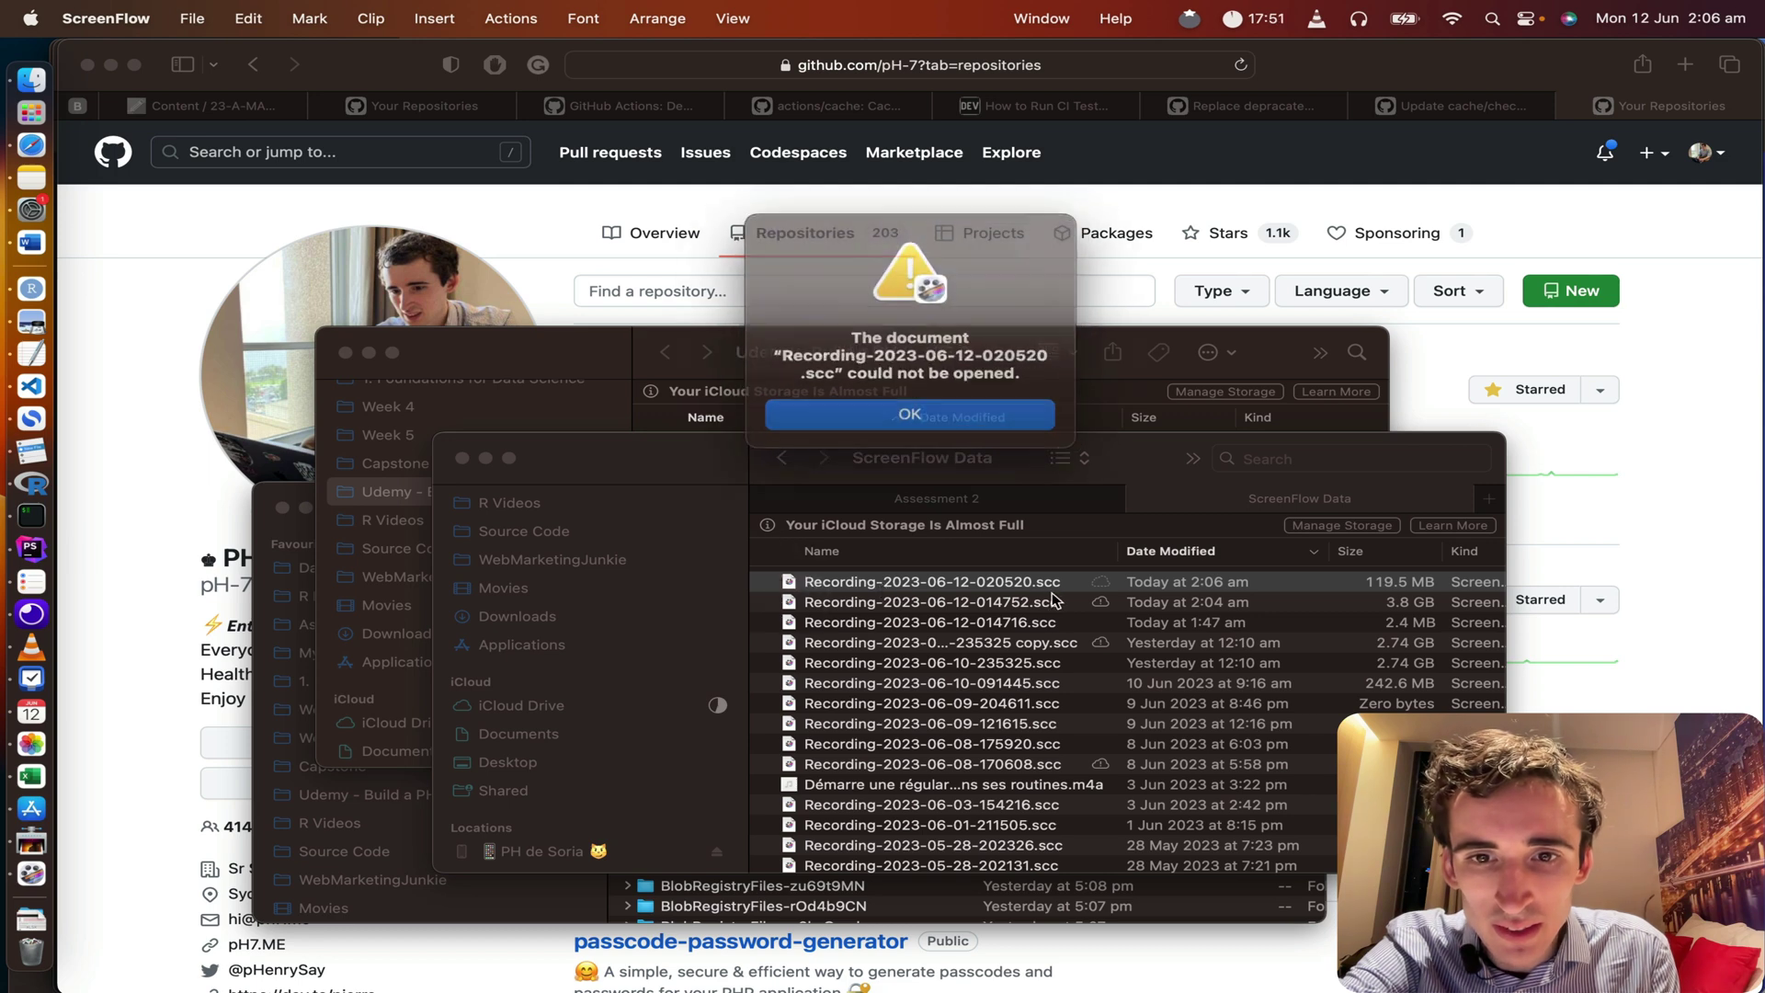
click(849, 407)
right_click(853, 584)
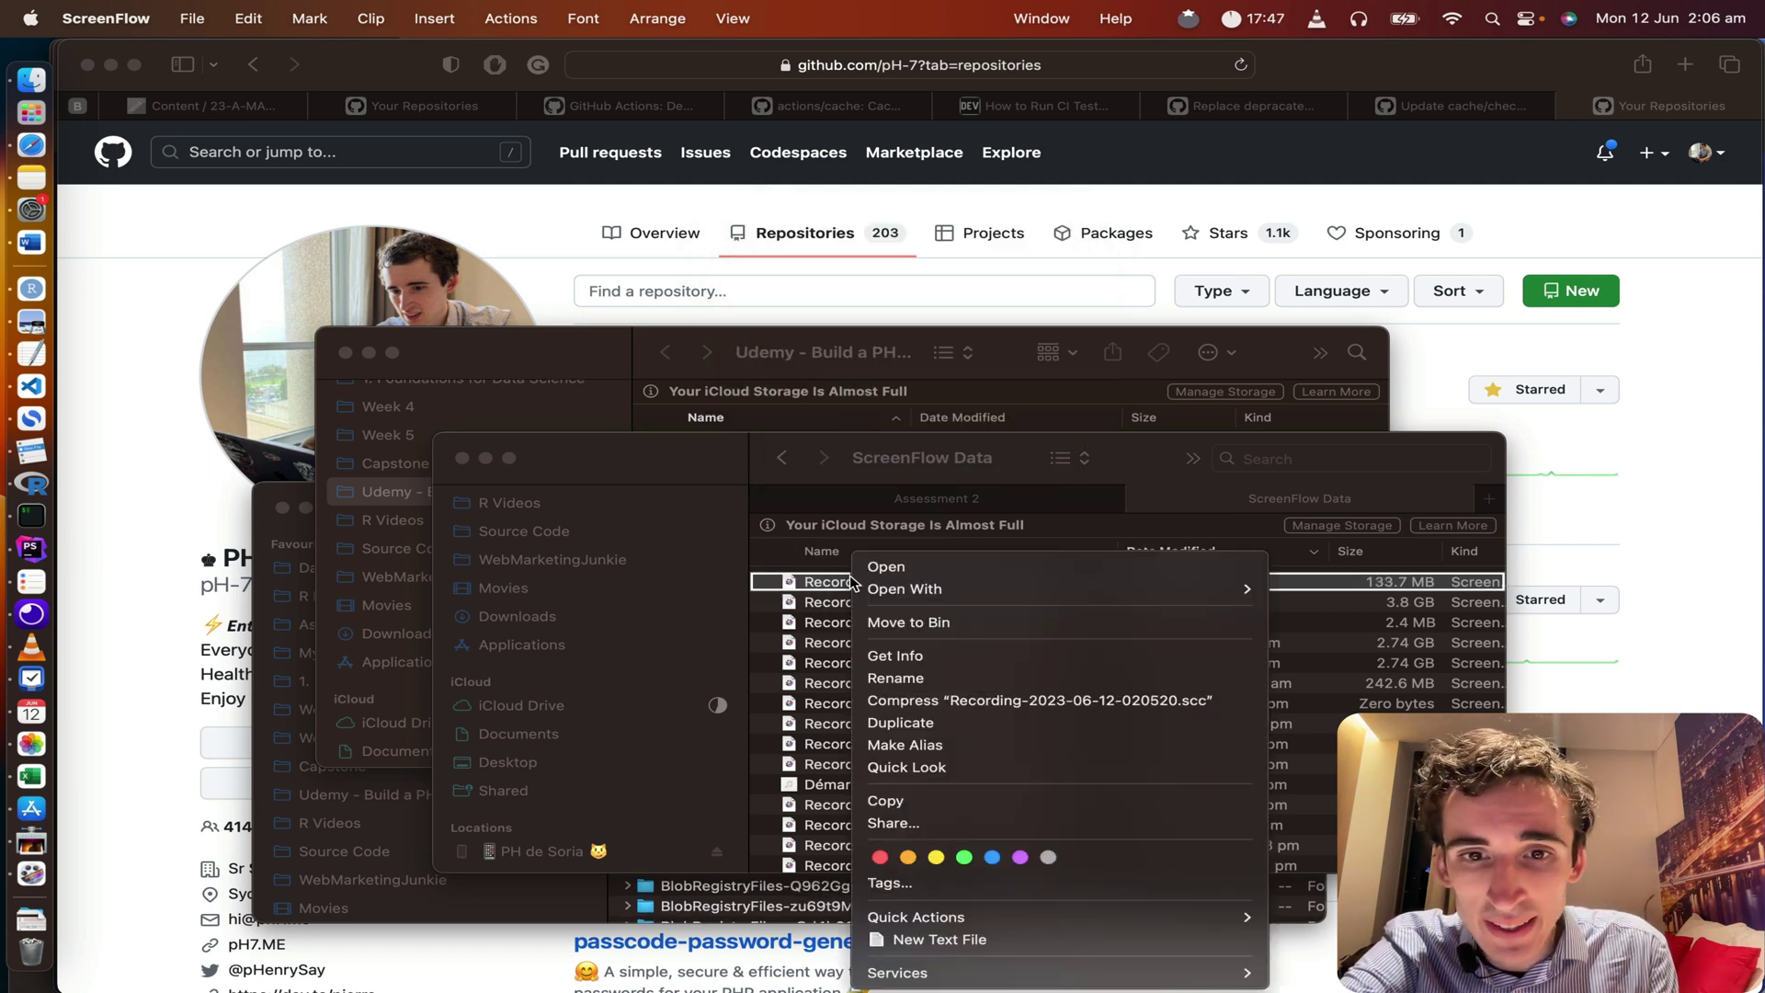
mouse_move(857, 591)
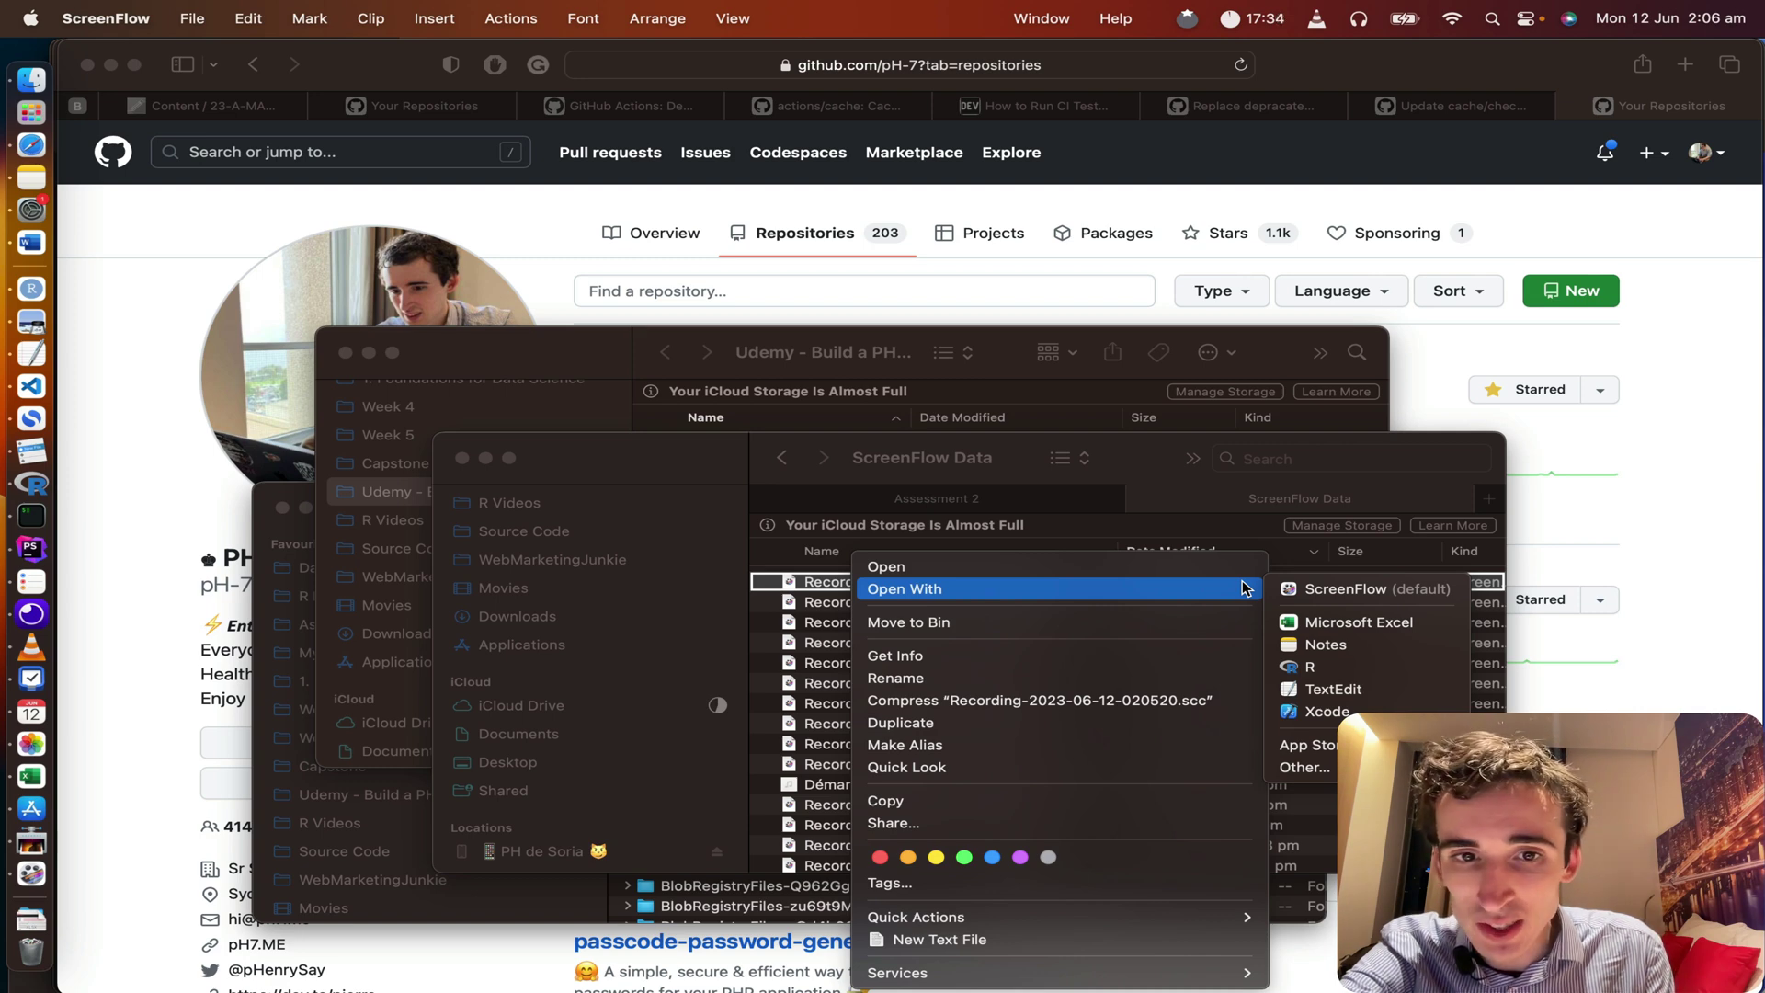
click(796, 589)
scroll(499, 579, up, 3)
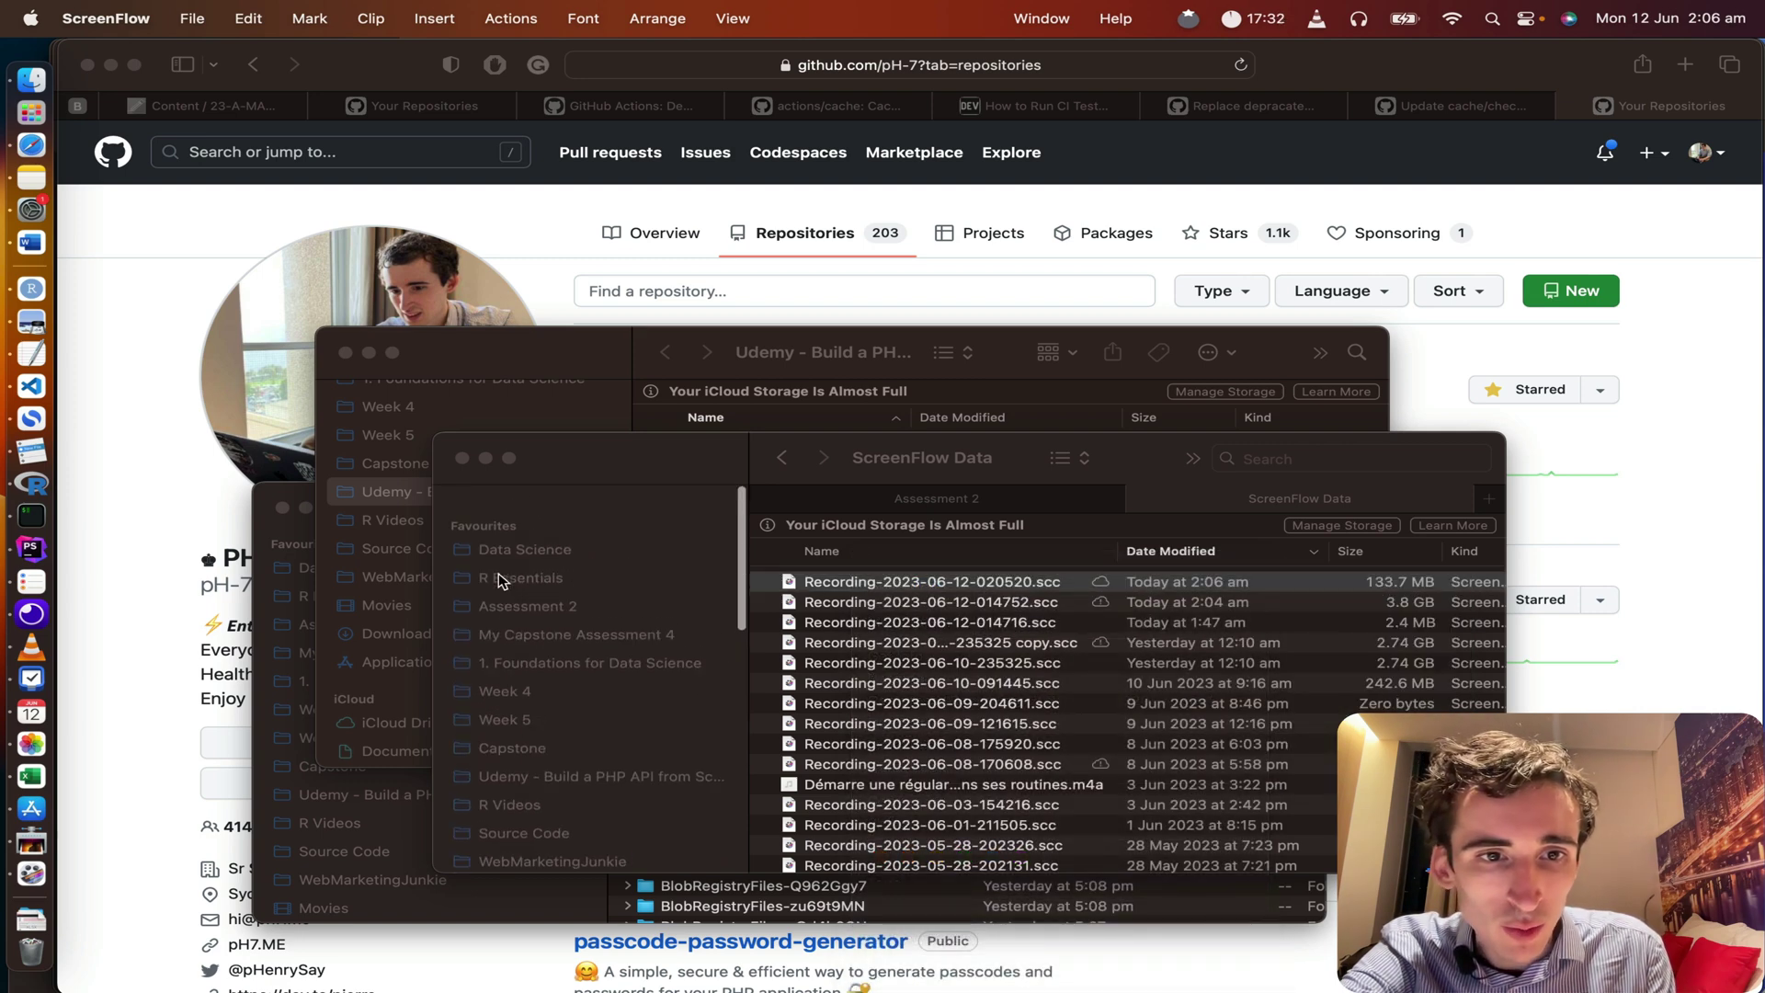
scroll(498, 580, down, 8)
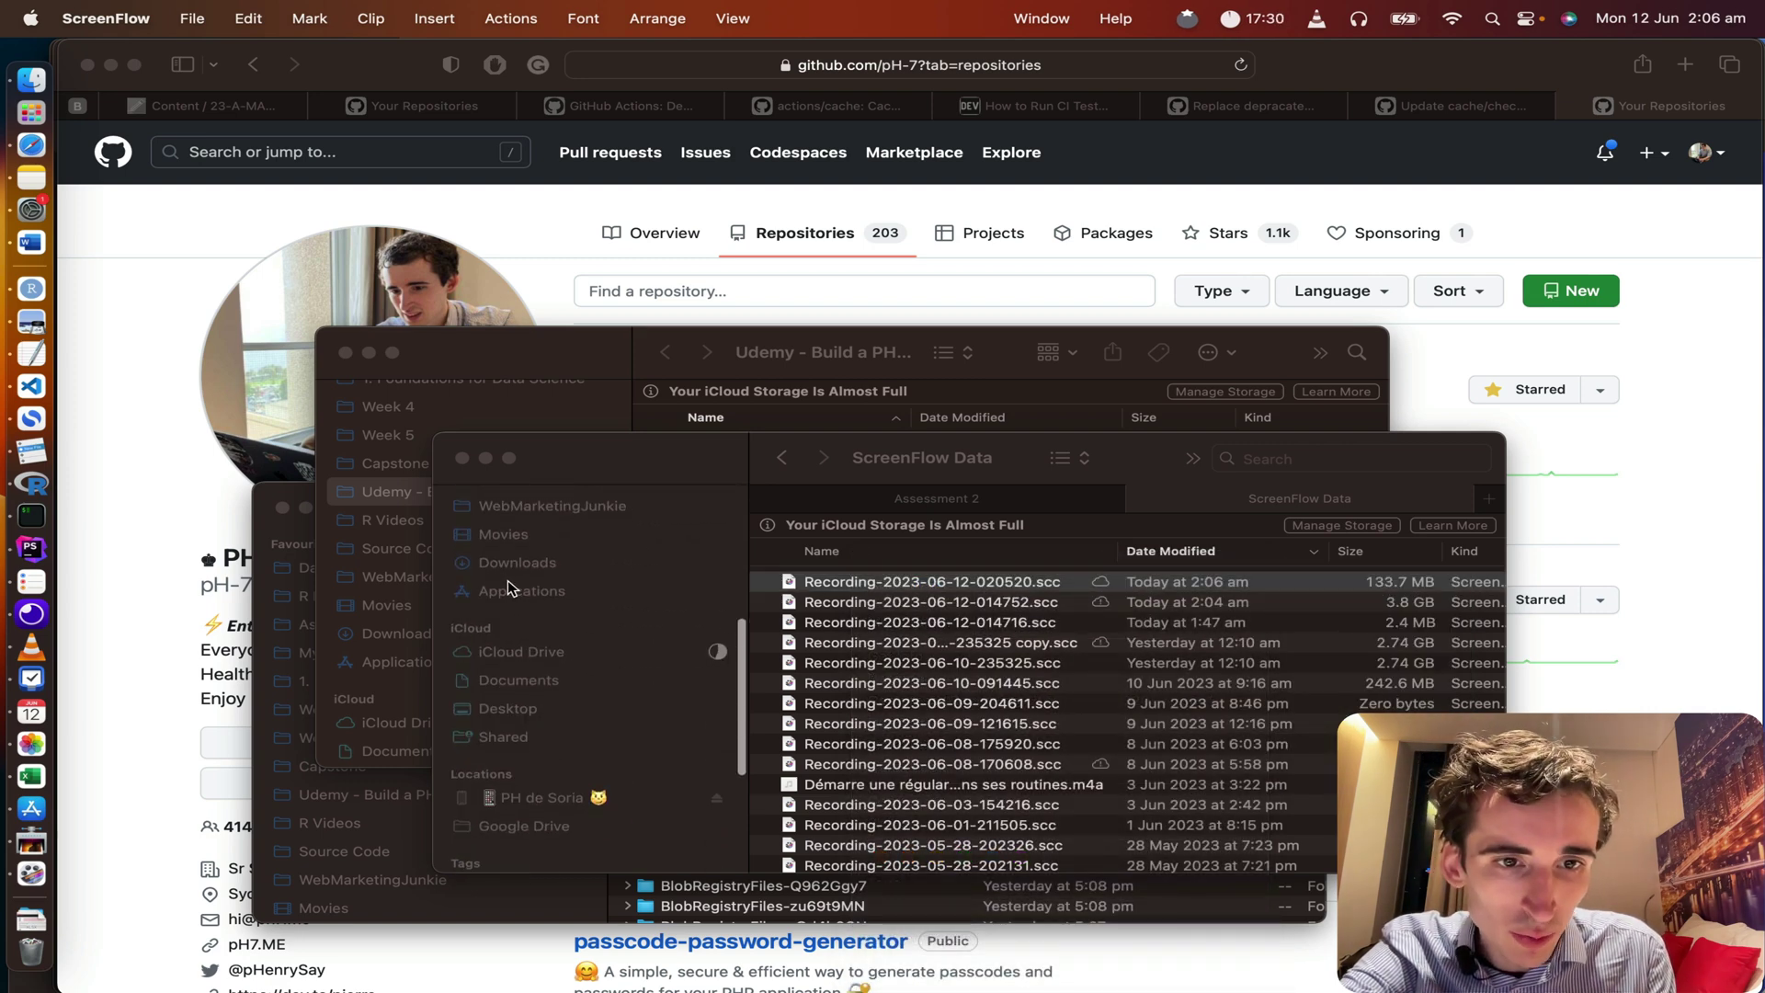
click(507, 590)
click(832, 680)
right_click(899, 682)
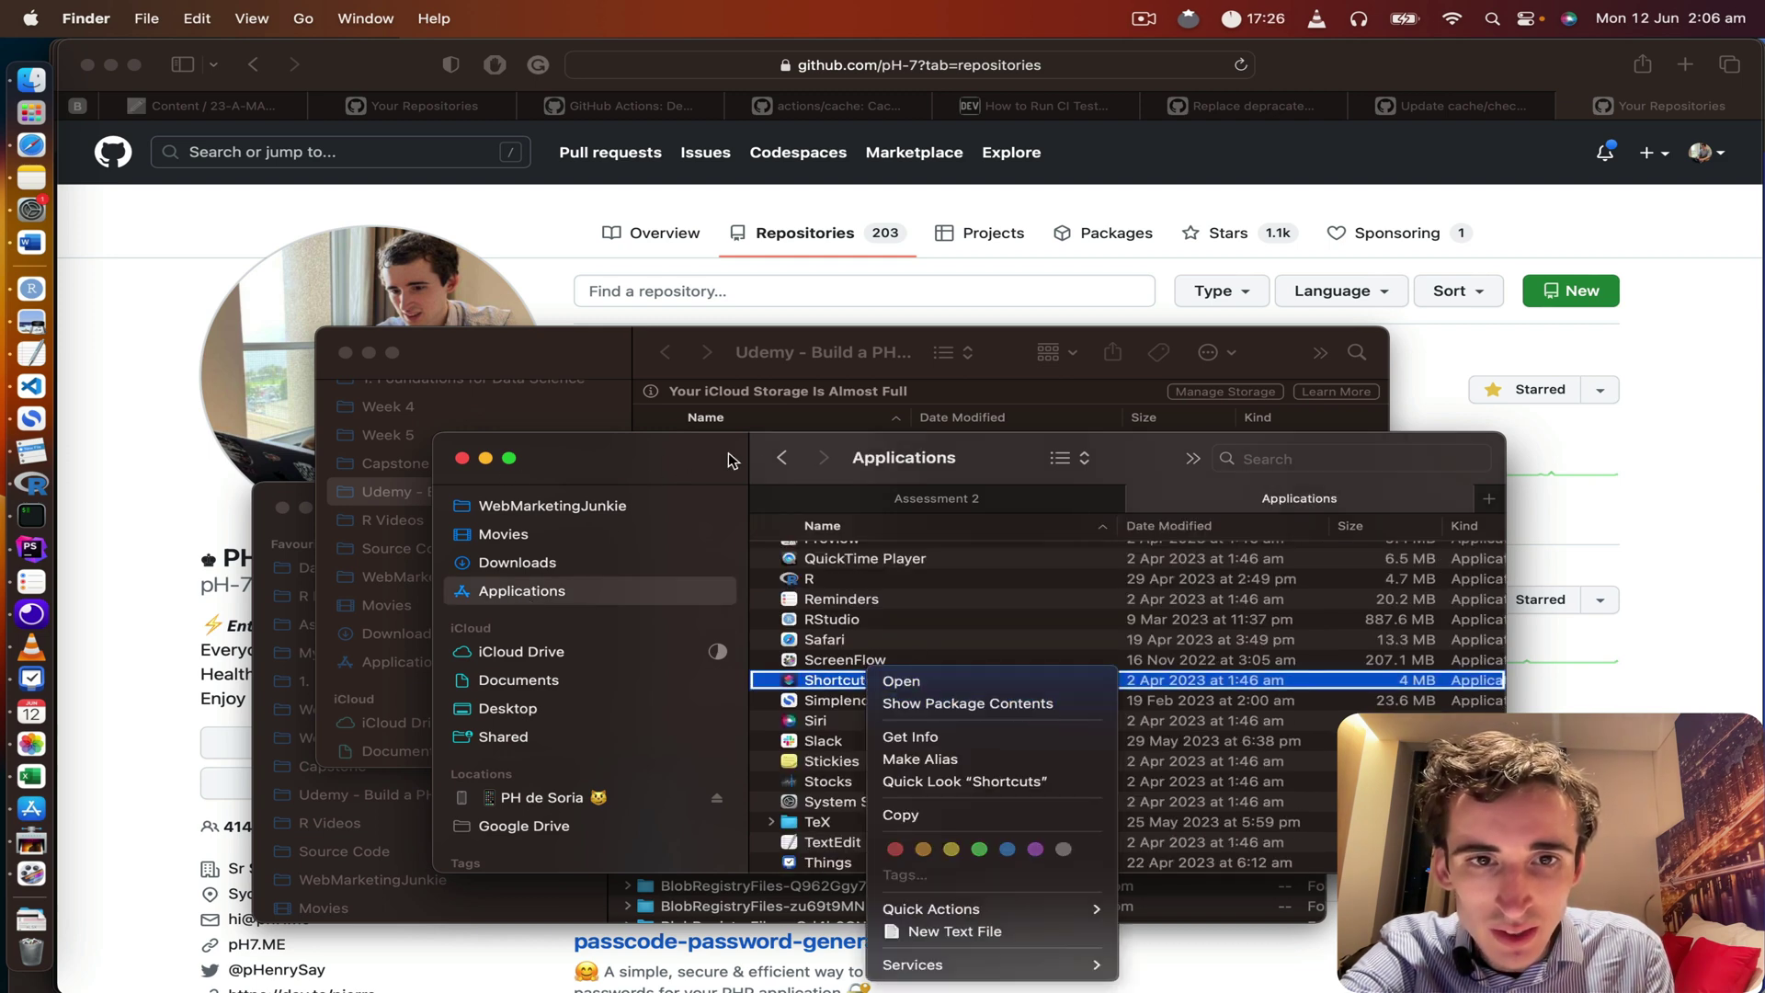
click(776, 459)
click(782, 458)
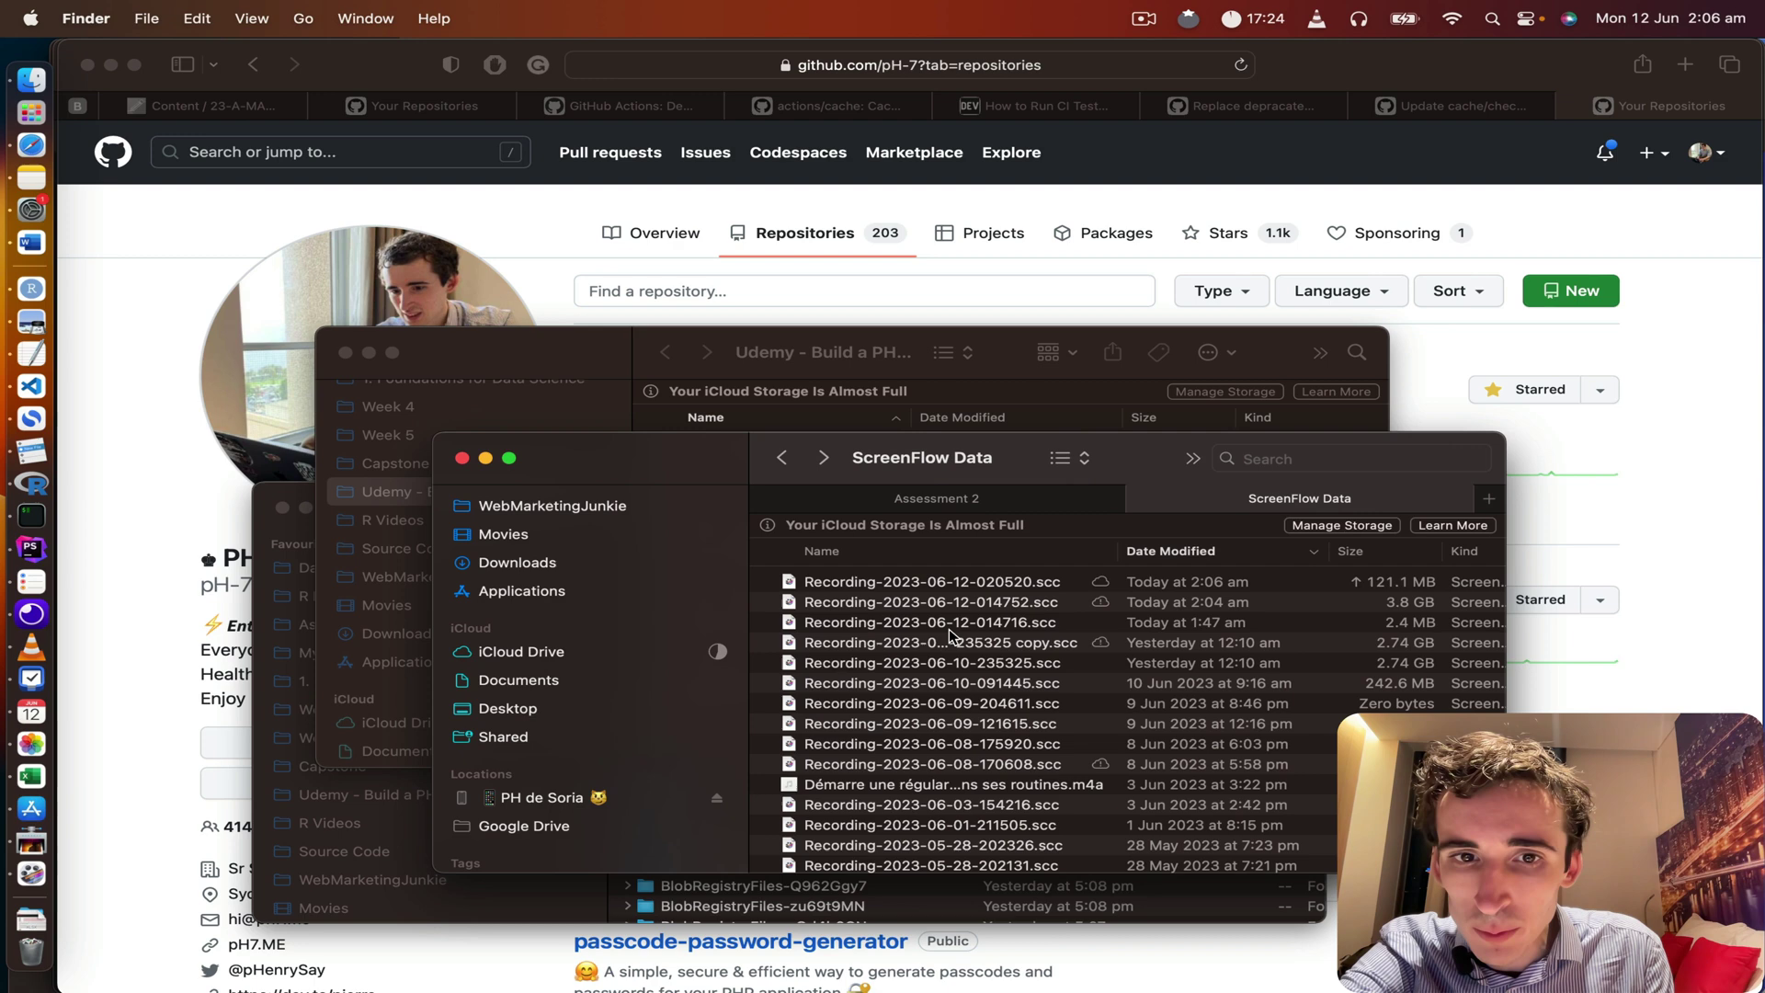
Step: Try again to open Recording-2023-06-12-020520.scc directly from the ScreenFlow Data folder
double_click(947, 583)
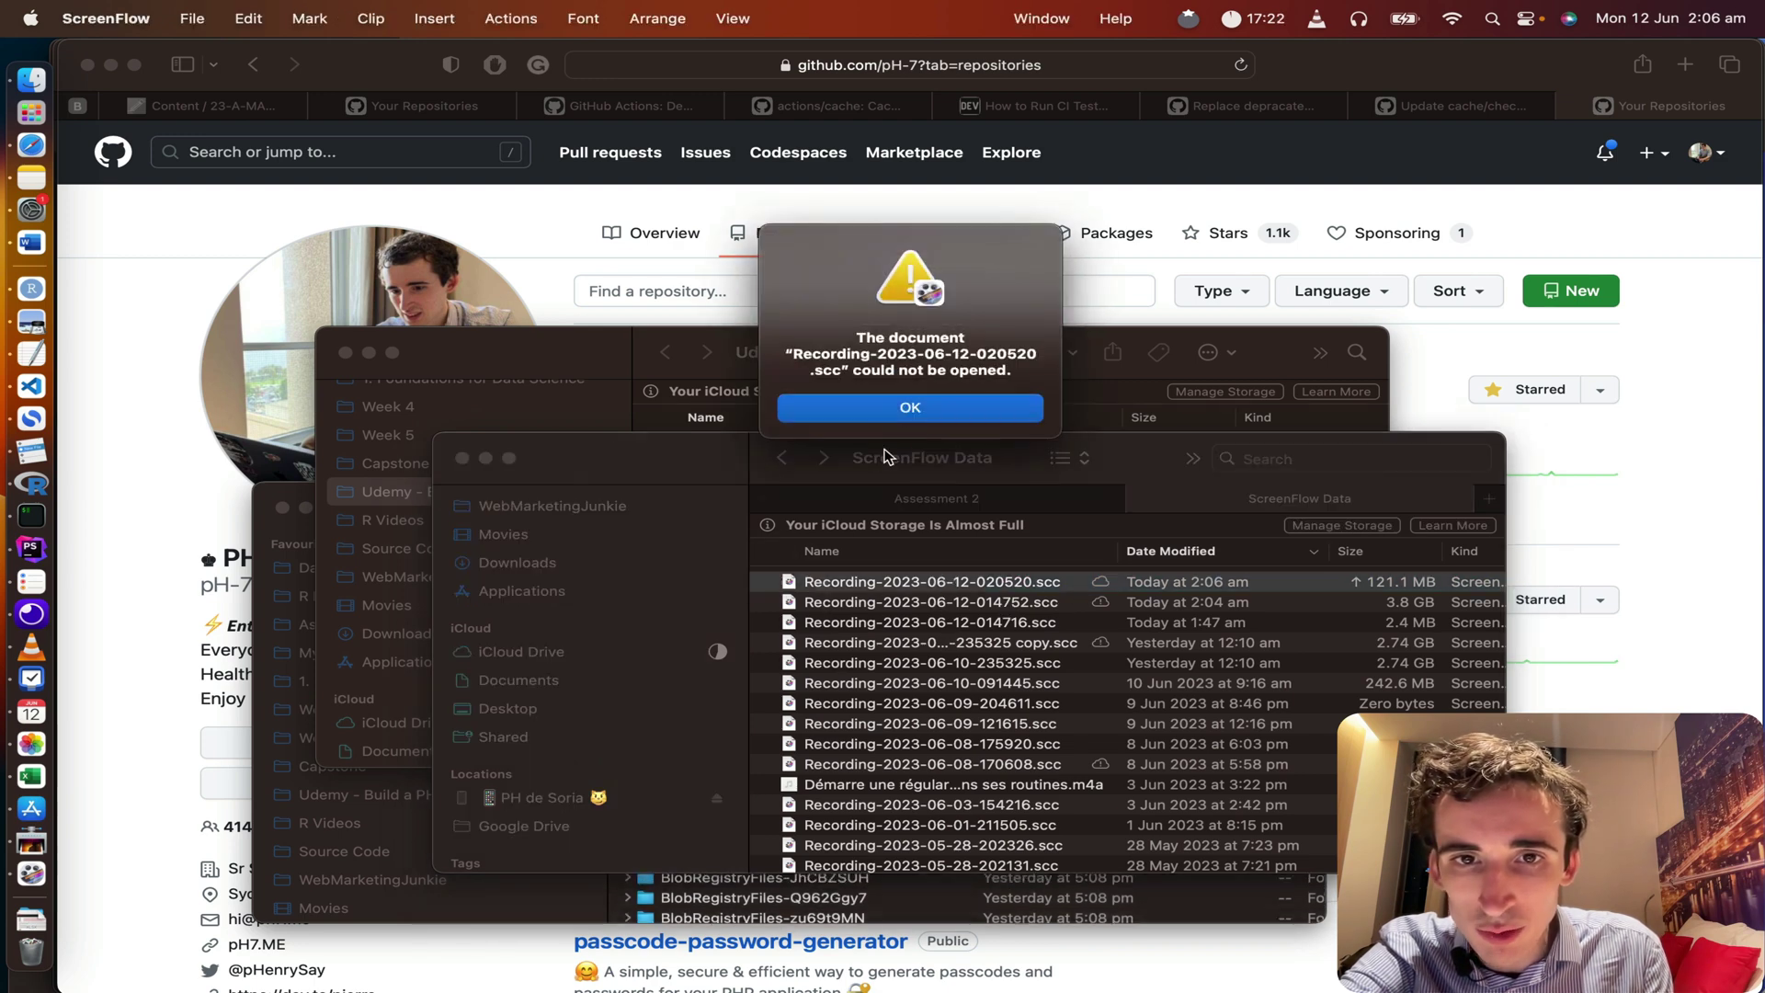
click(906, 417)
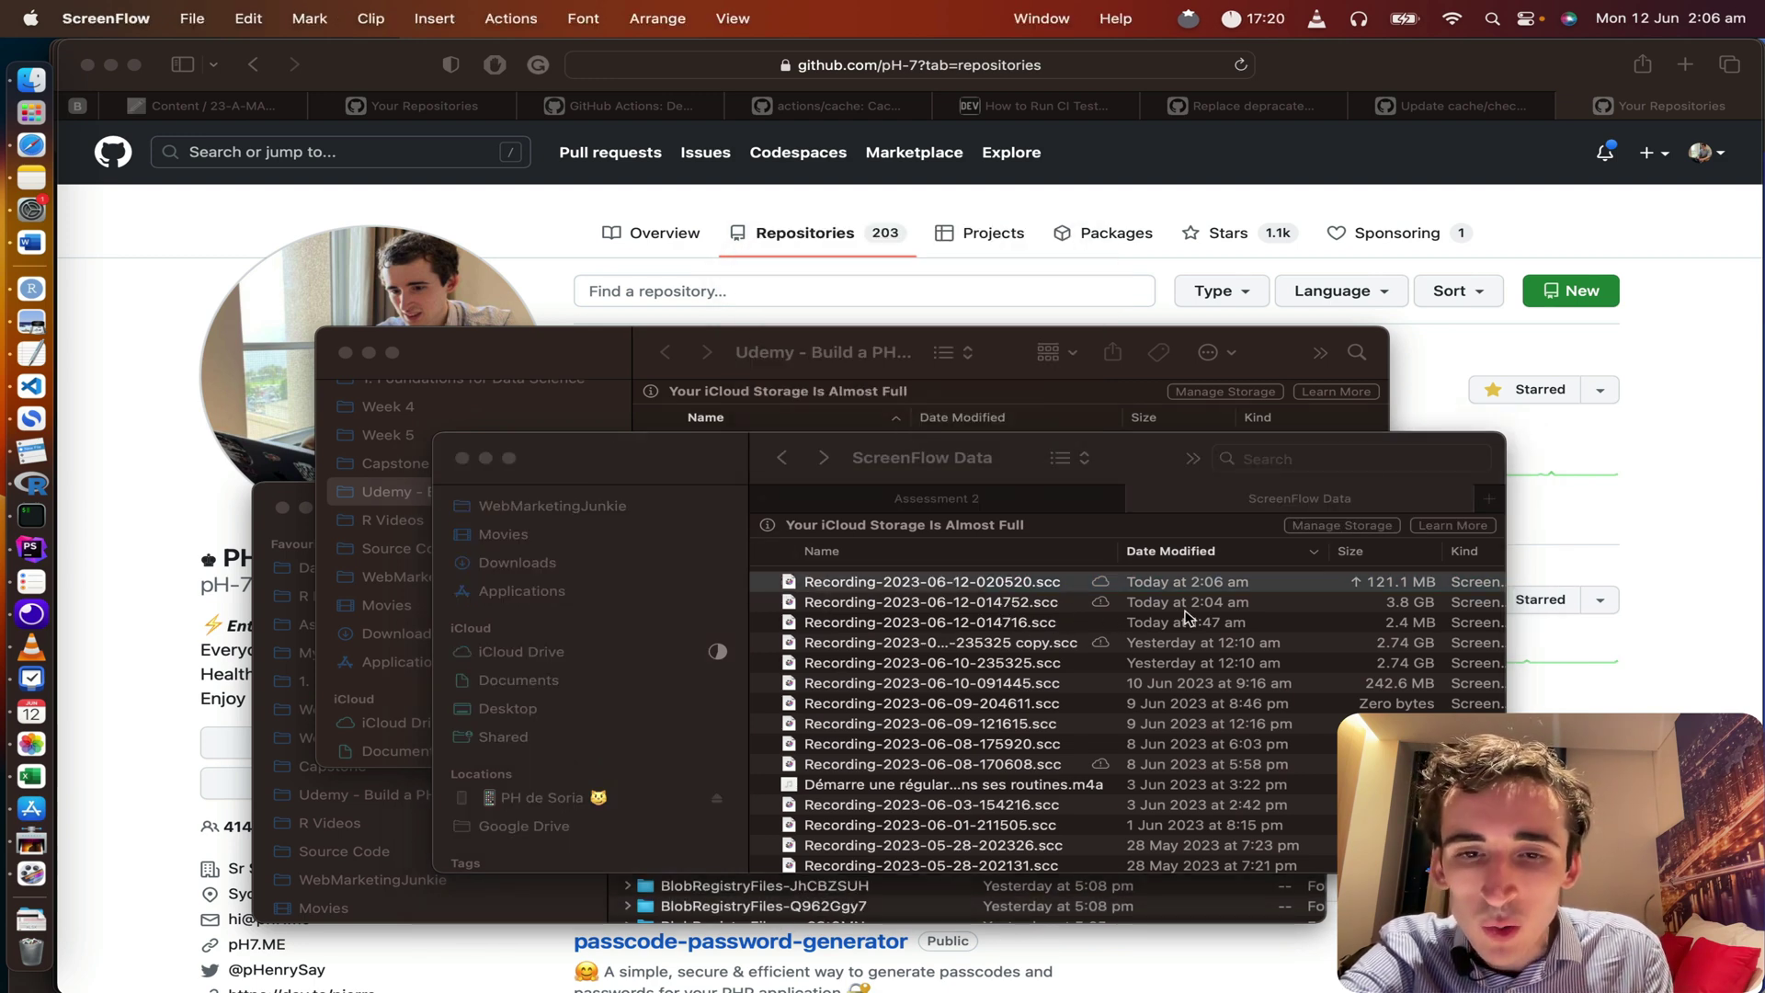
double_click(1057, 582)
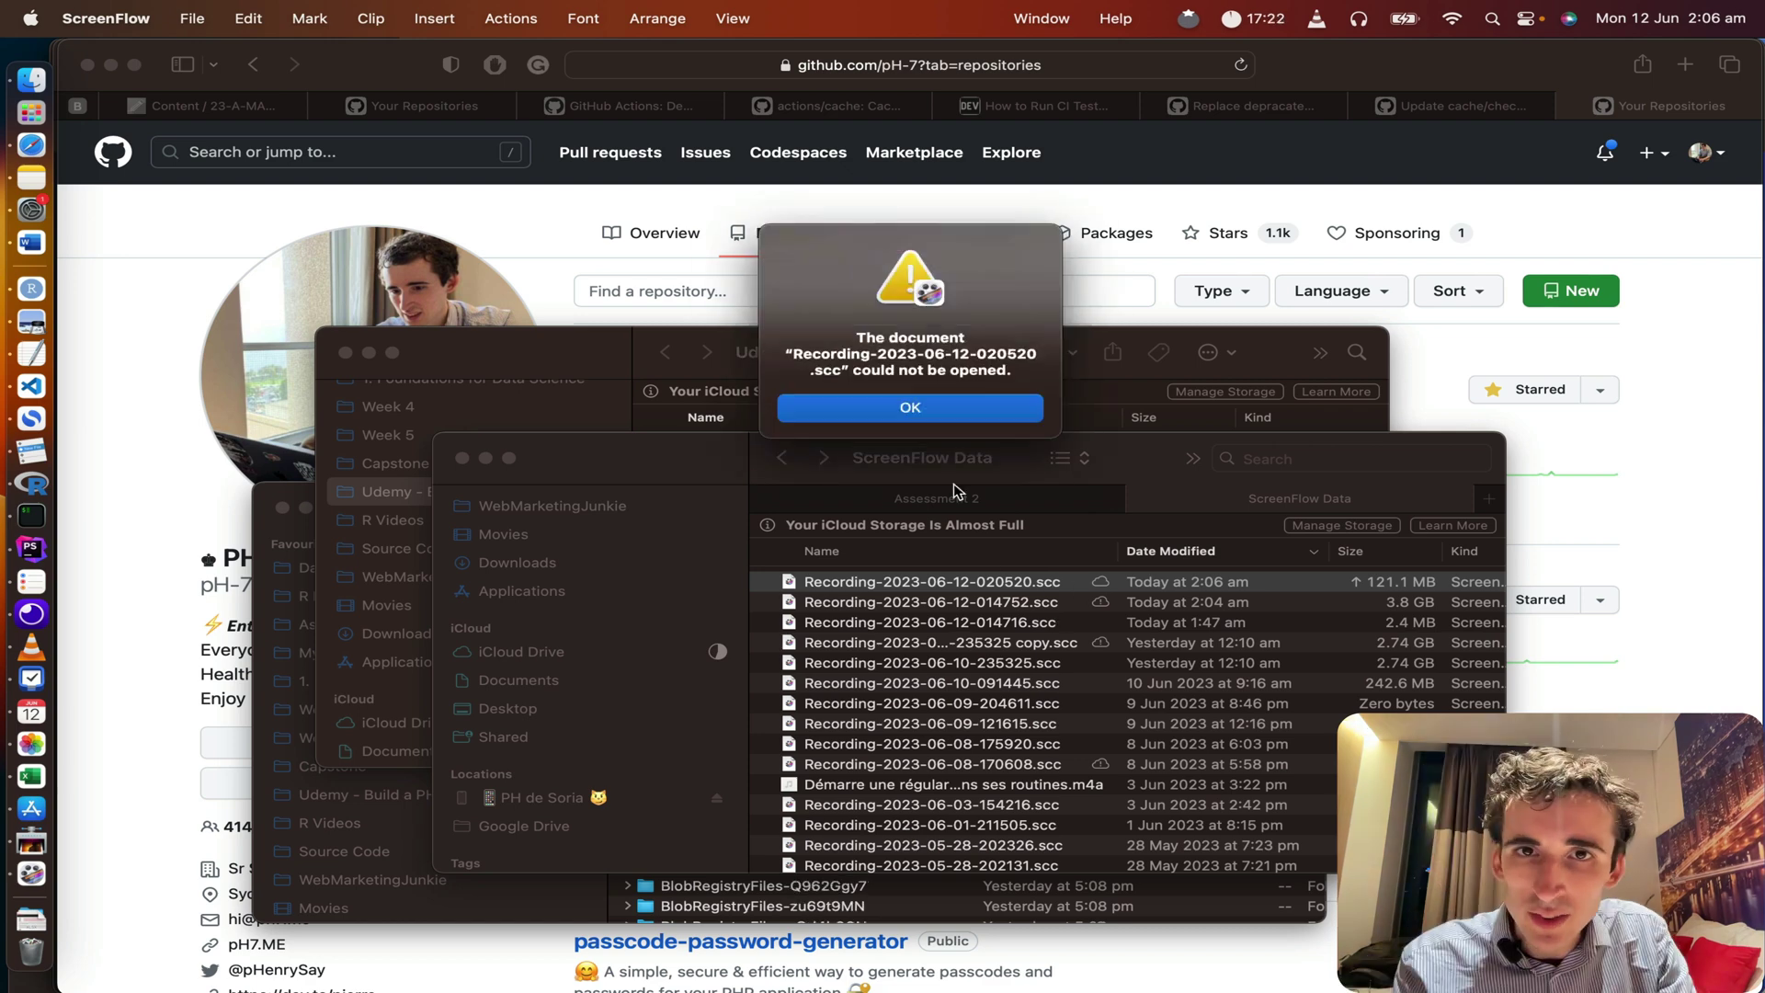
click(907, 414)
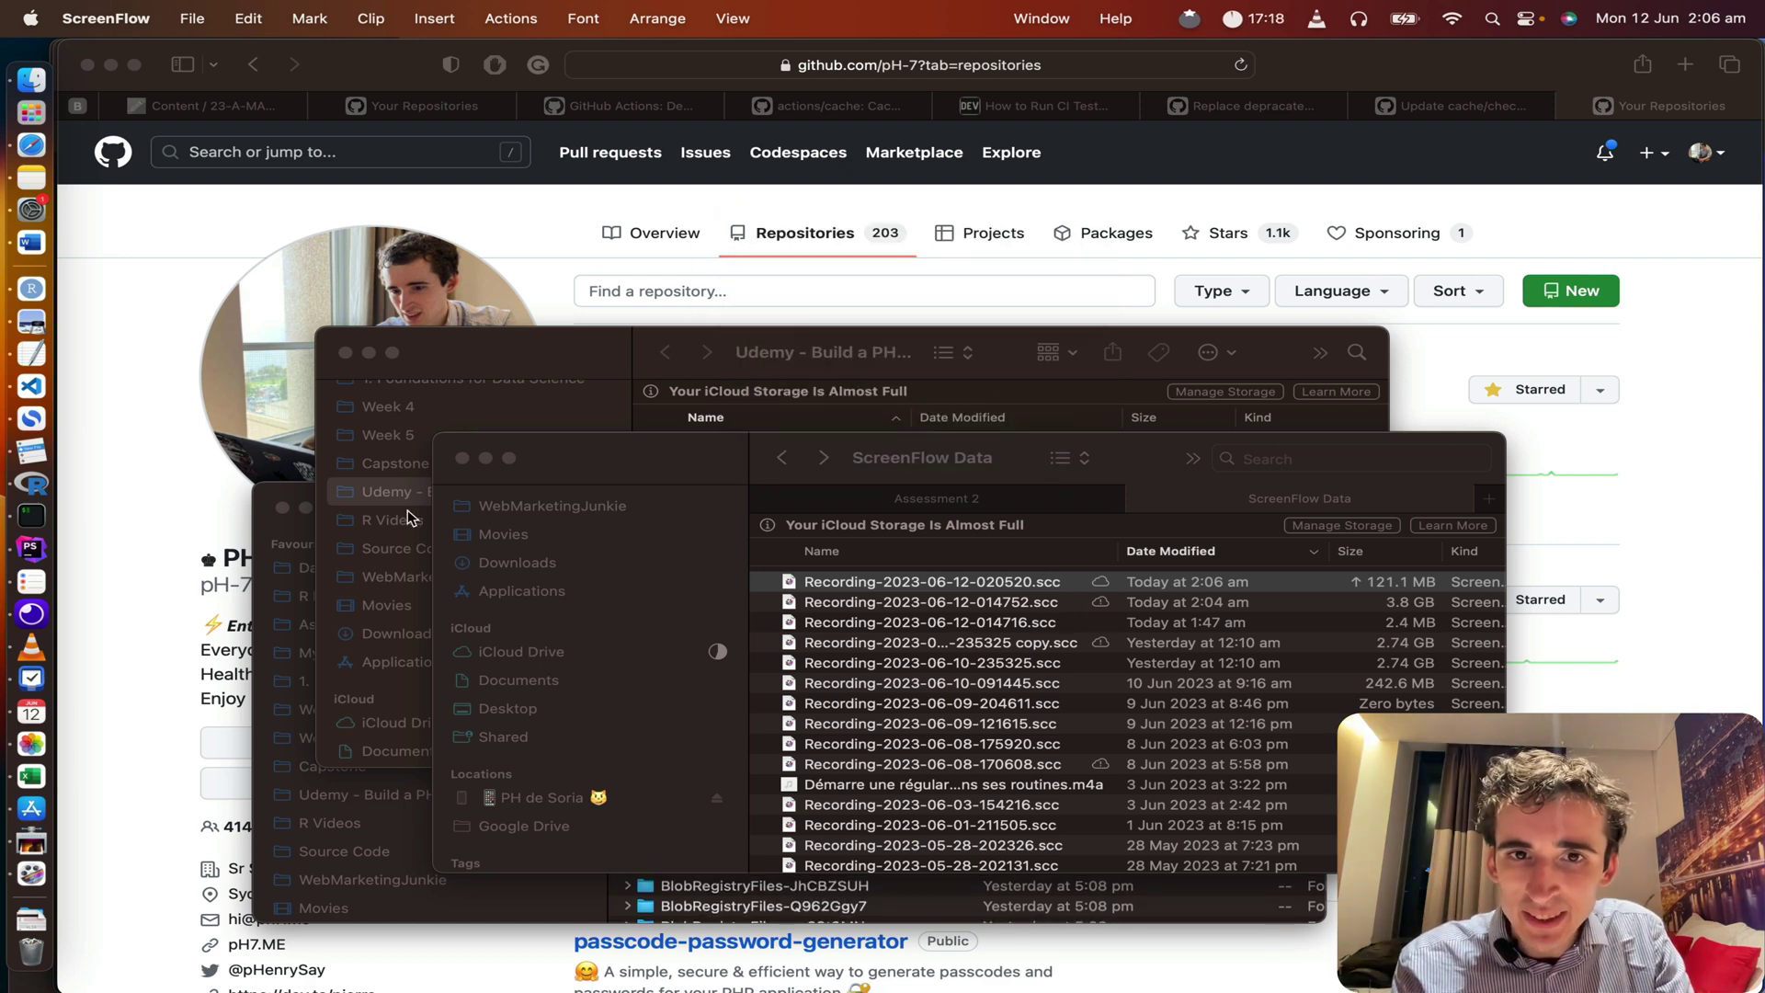
scroll(478, 598, up, 1)
click(482, 627)
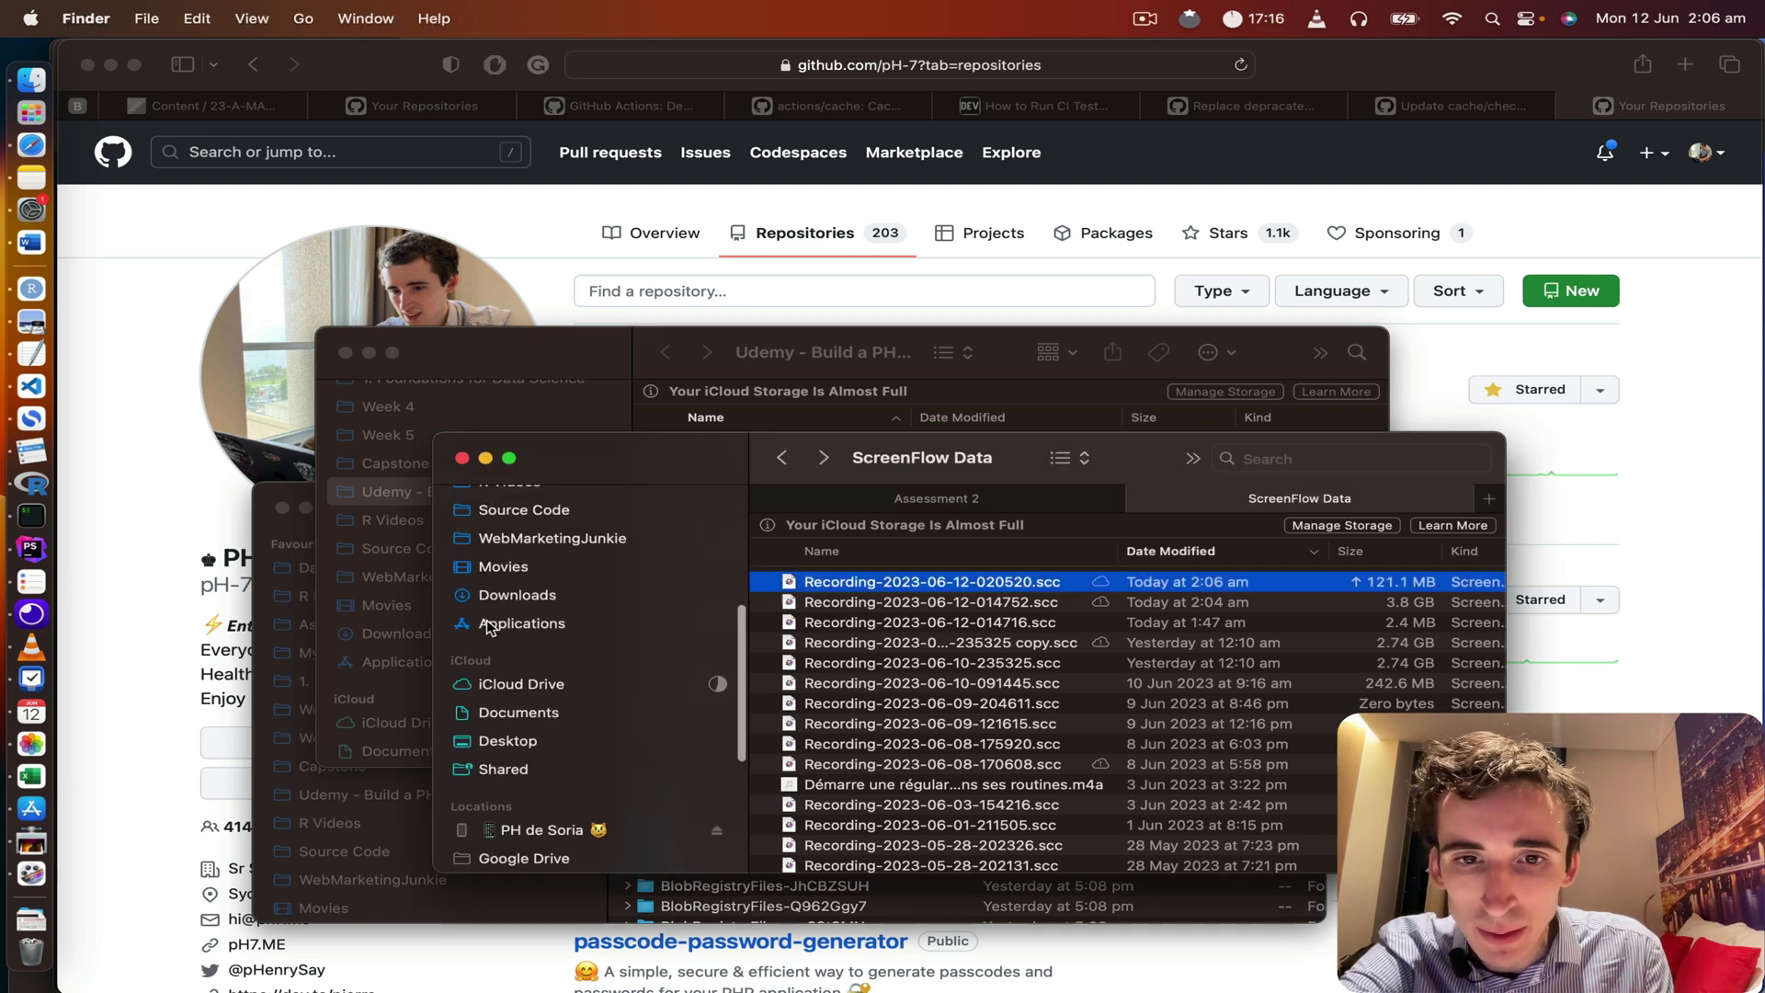
click(482, 627)
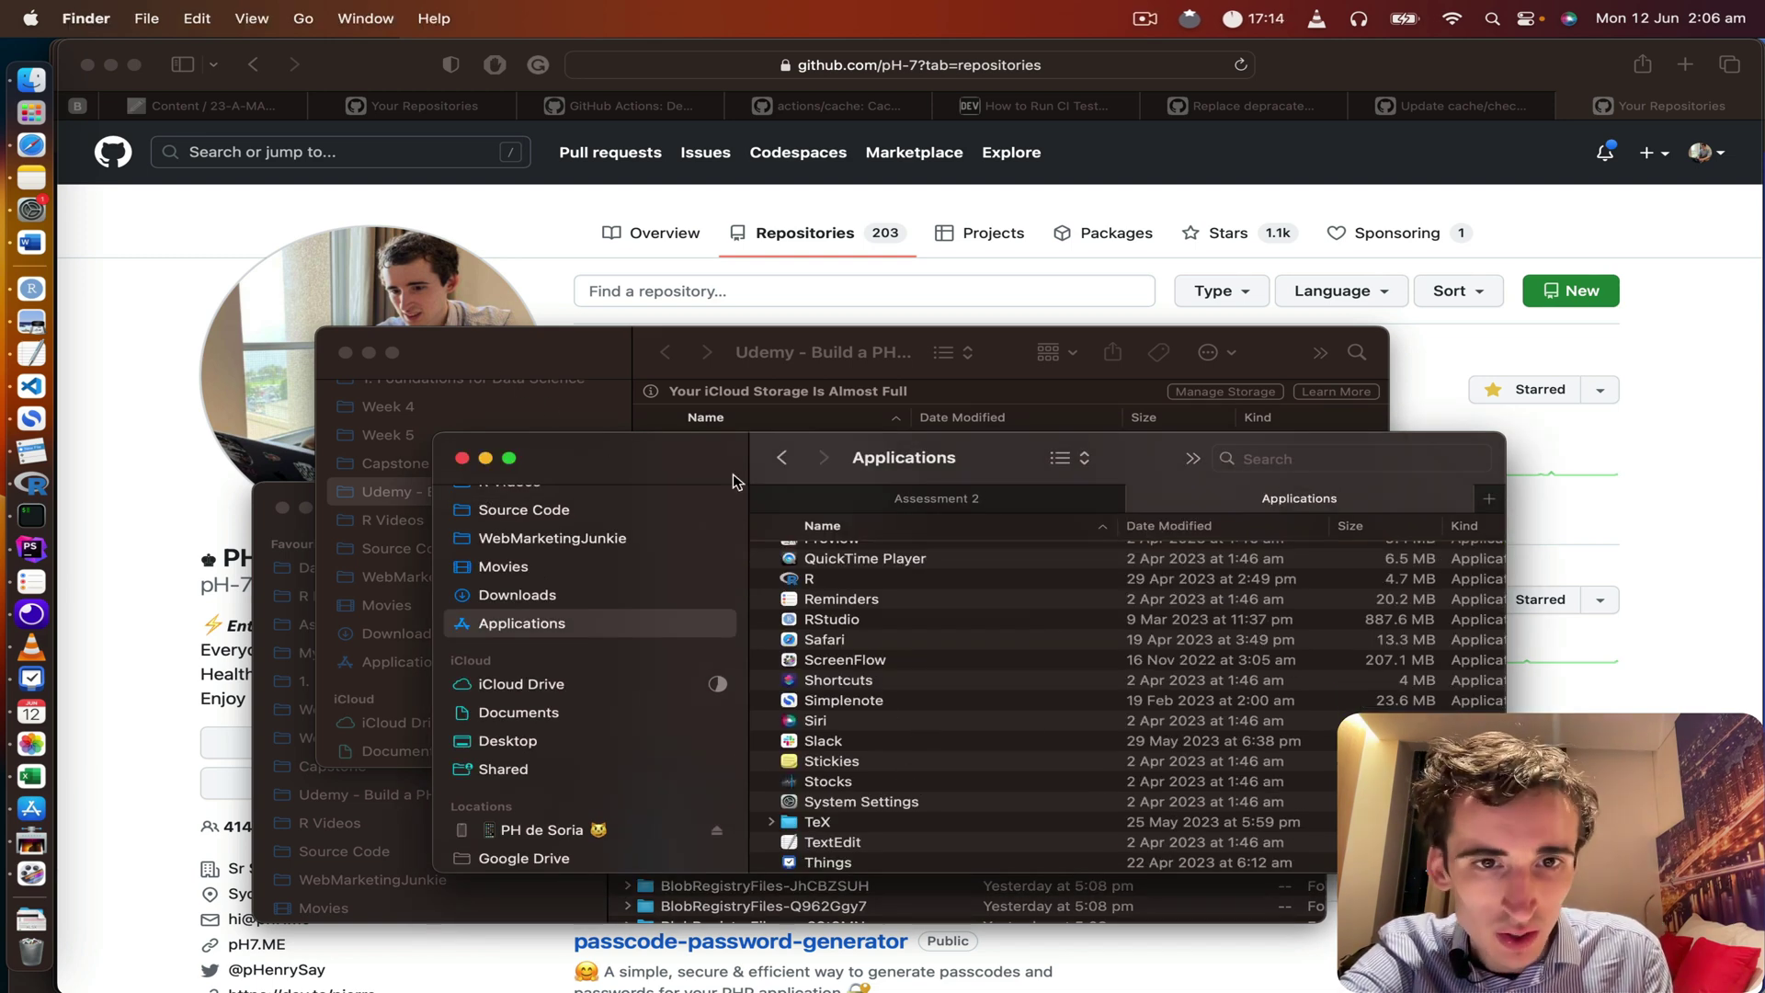
click(782, 457)
click(880, 580)
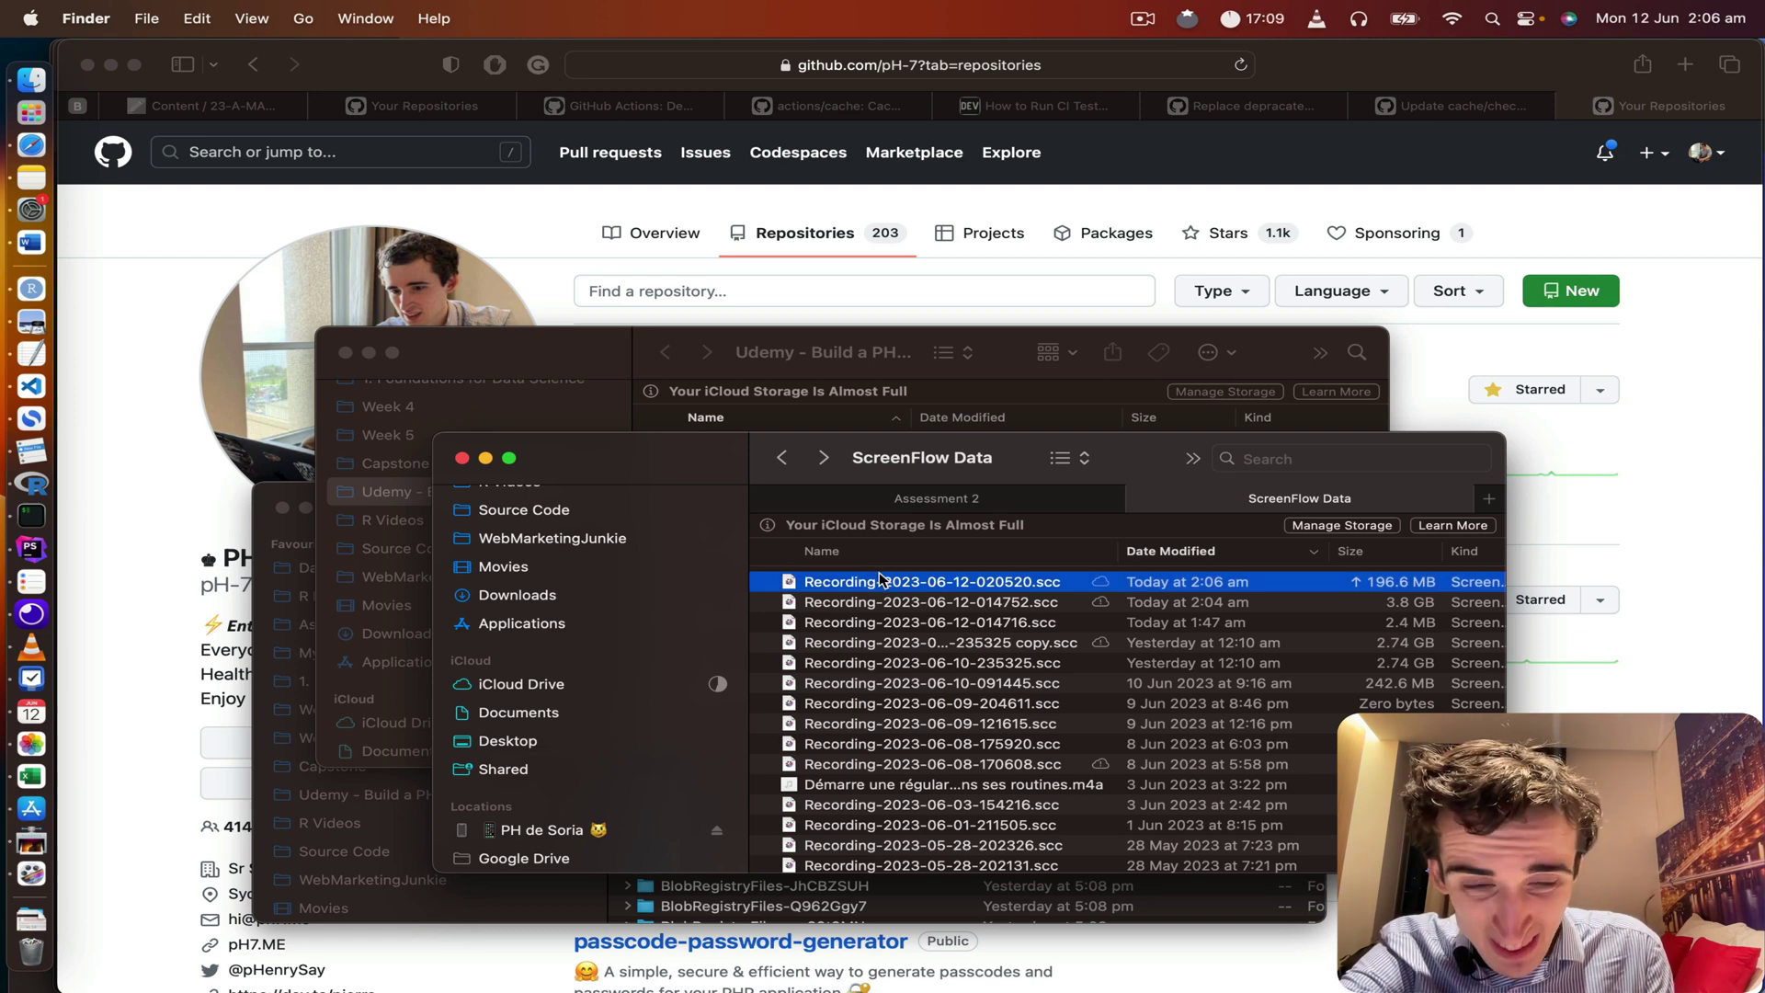
Step: Switch to ScreenFlow and create a new blank document with the 4k UHD preset, 3840 by 2160, at 30 fps
click(184, 379)
key(super+space)
text(sc)
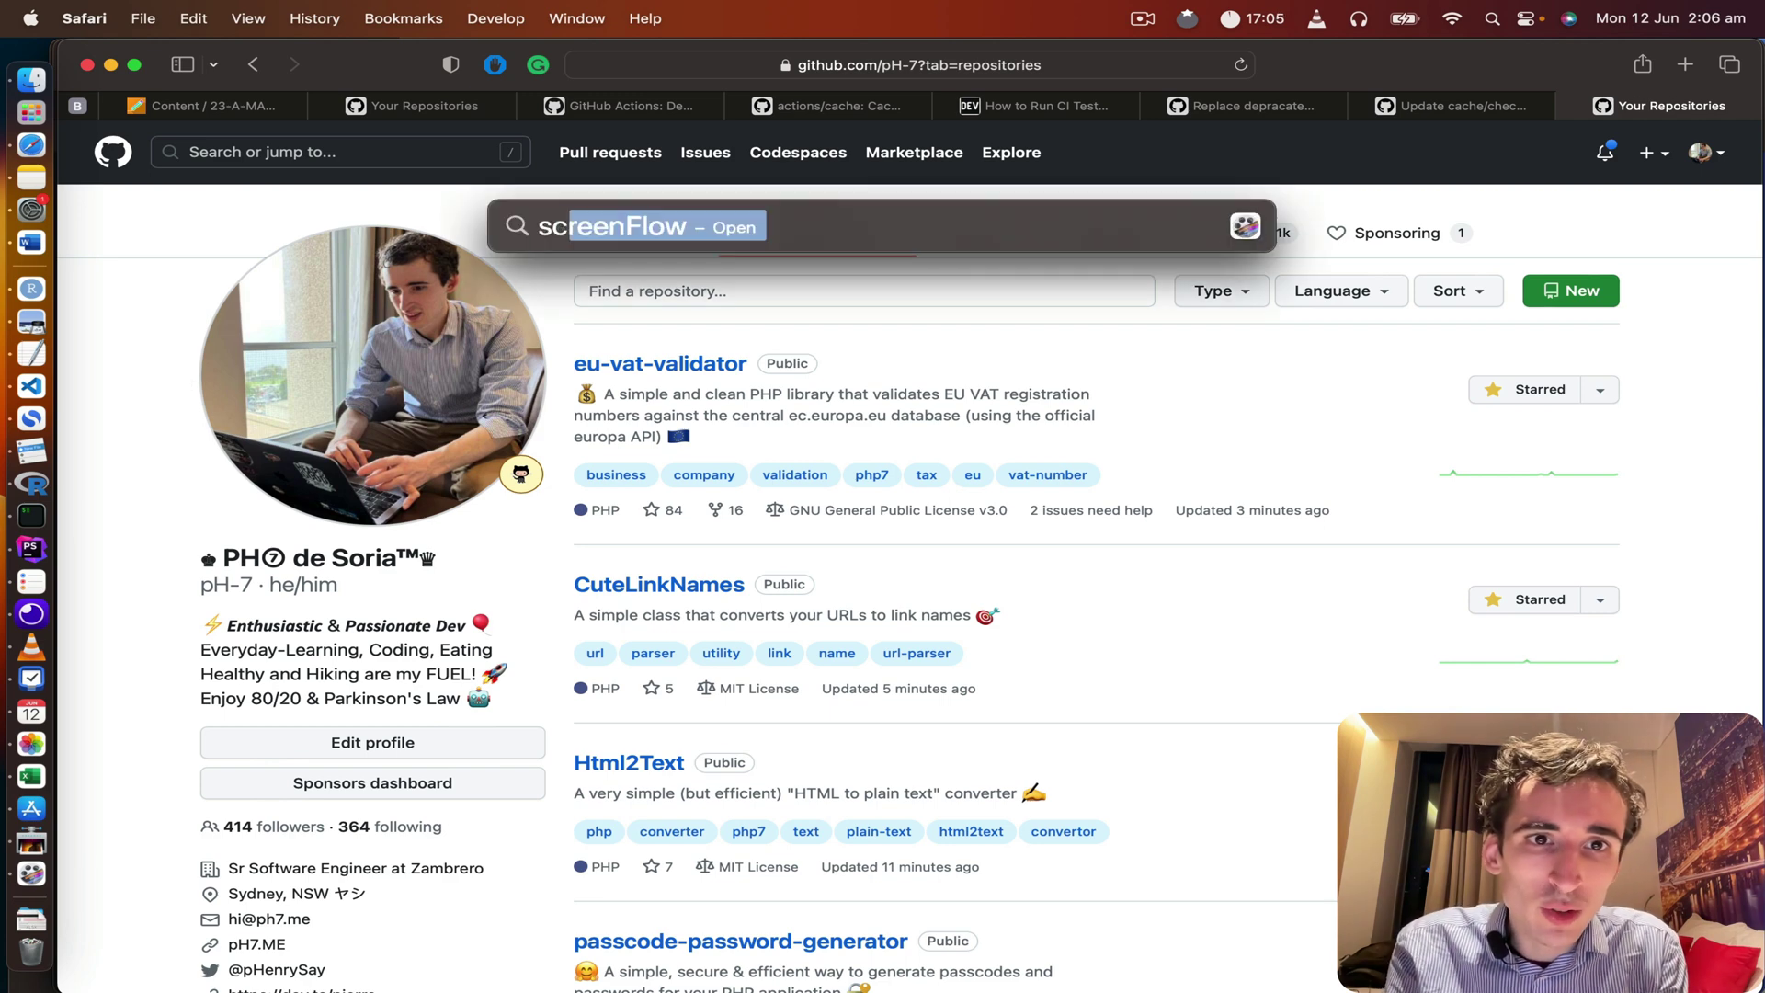
key(Return)
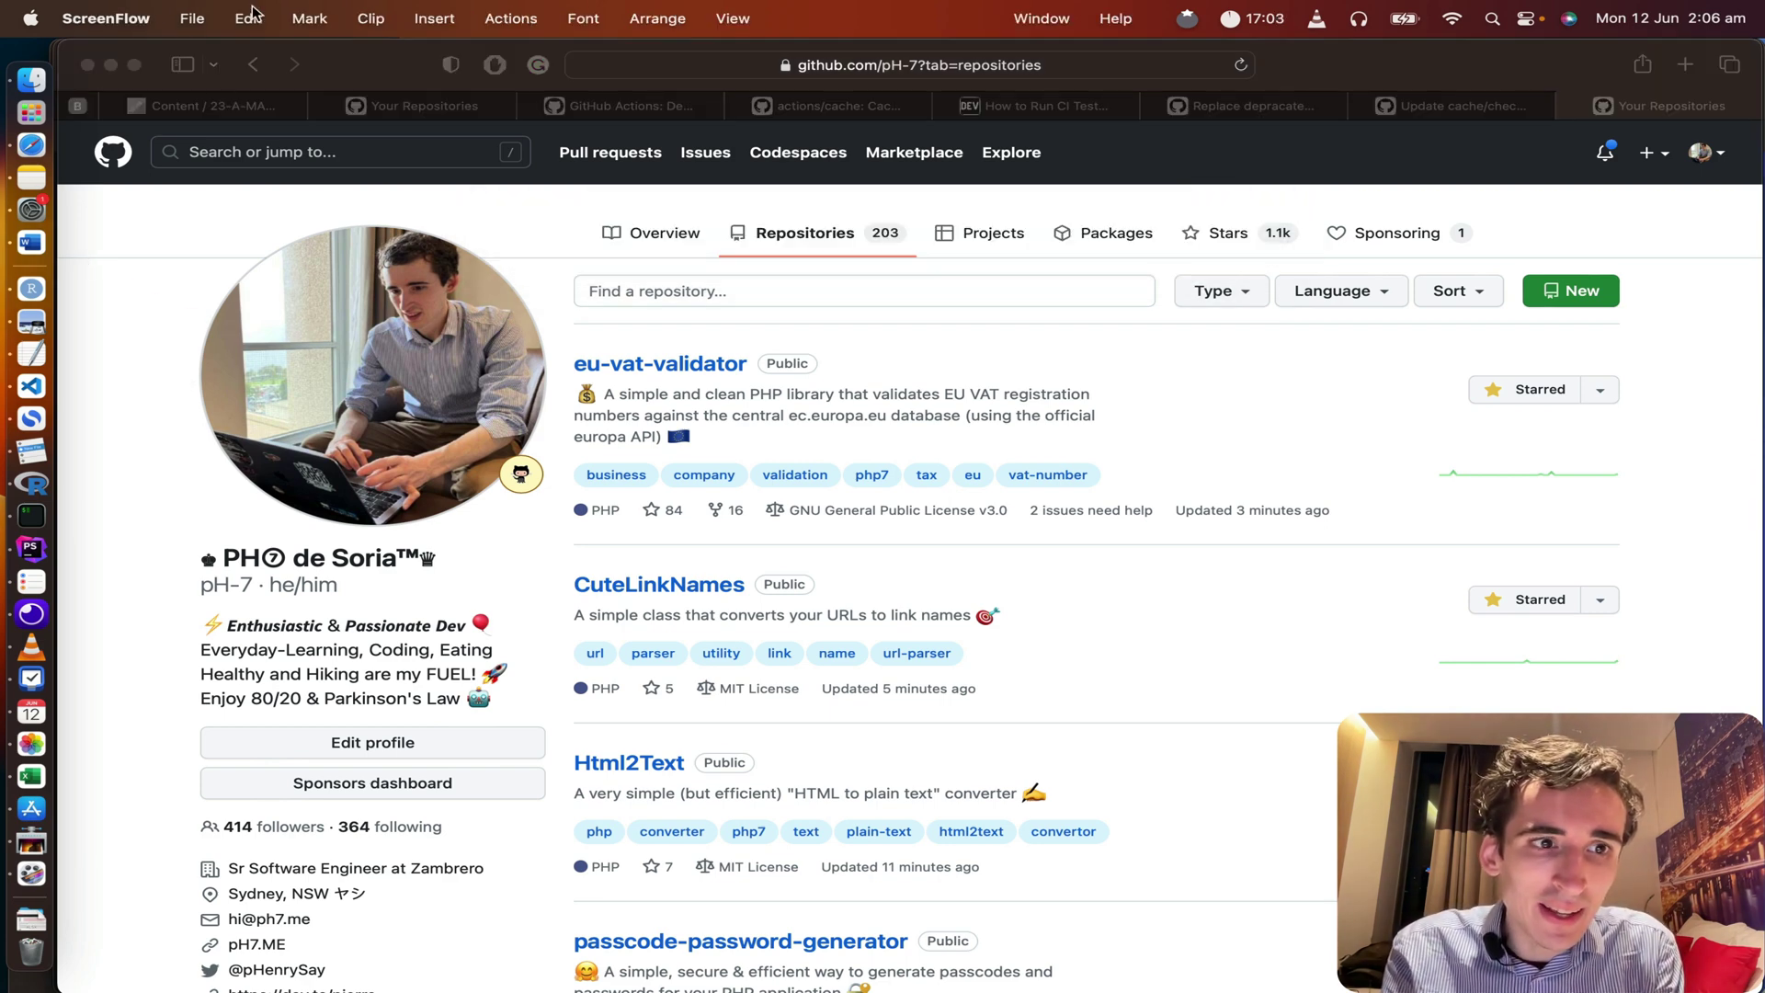
click(191, 20)
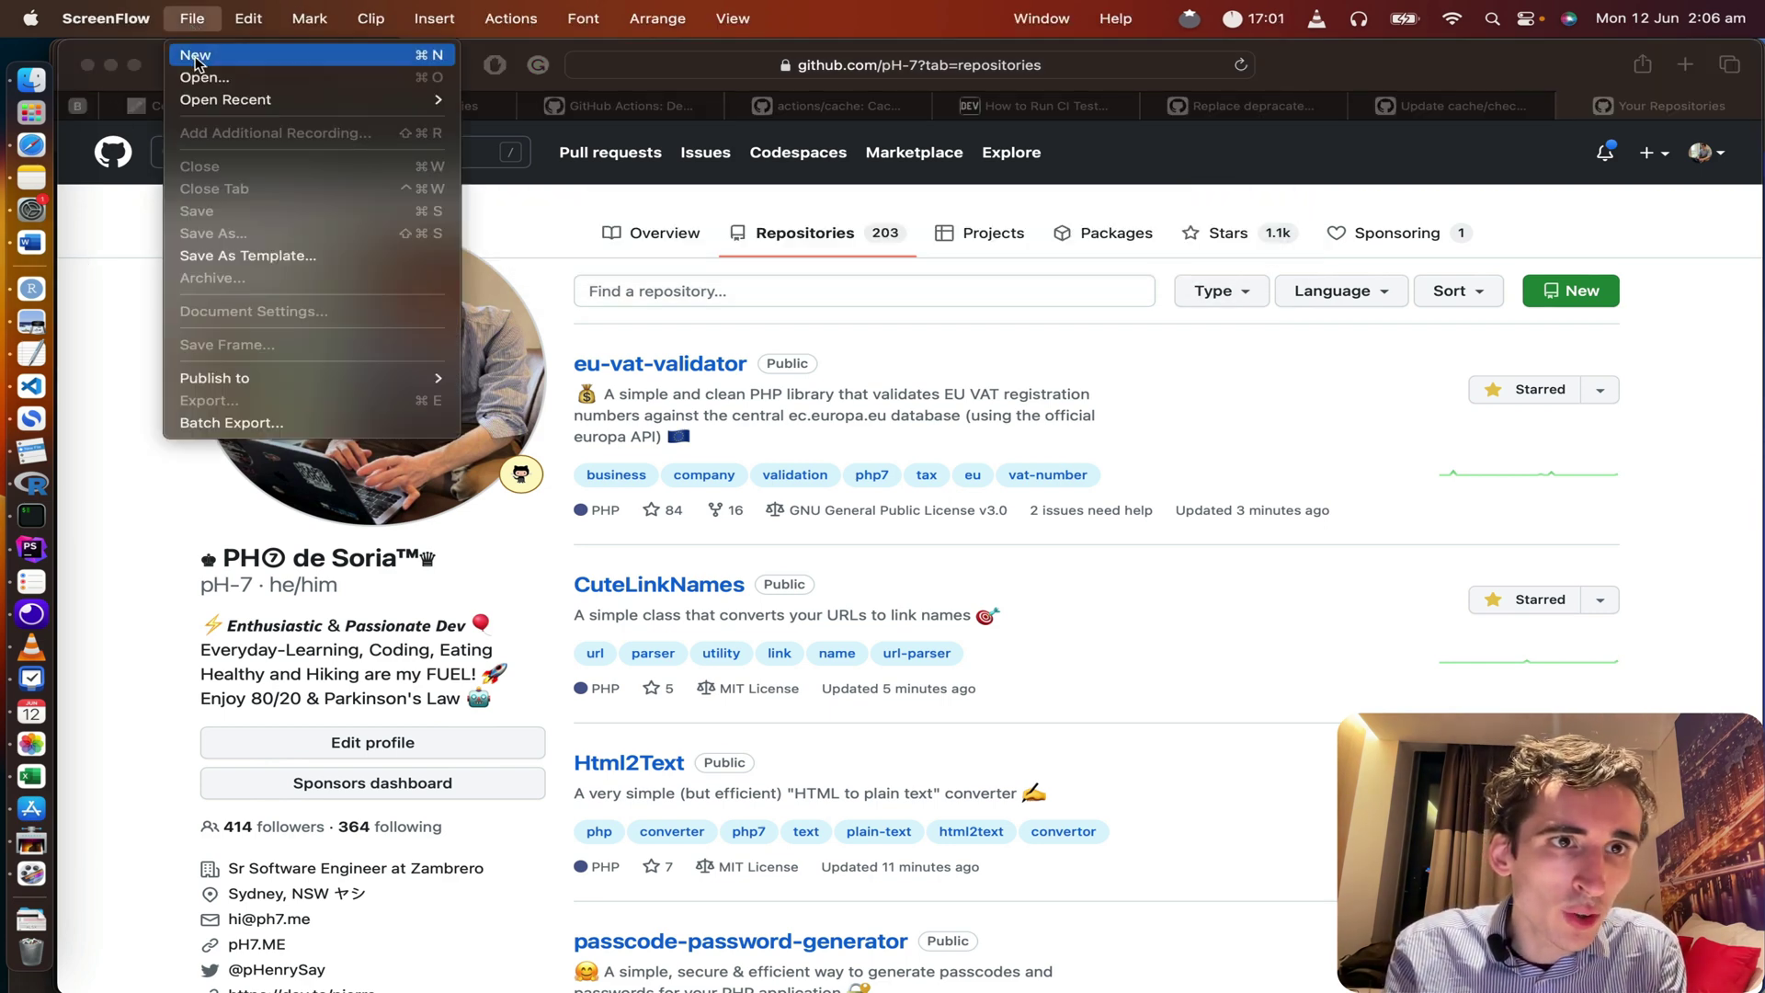
click(198, 59)
click(529, 350)
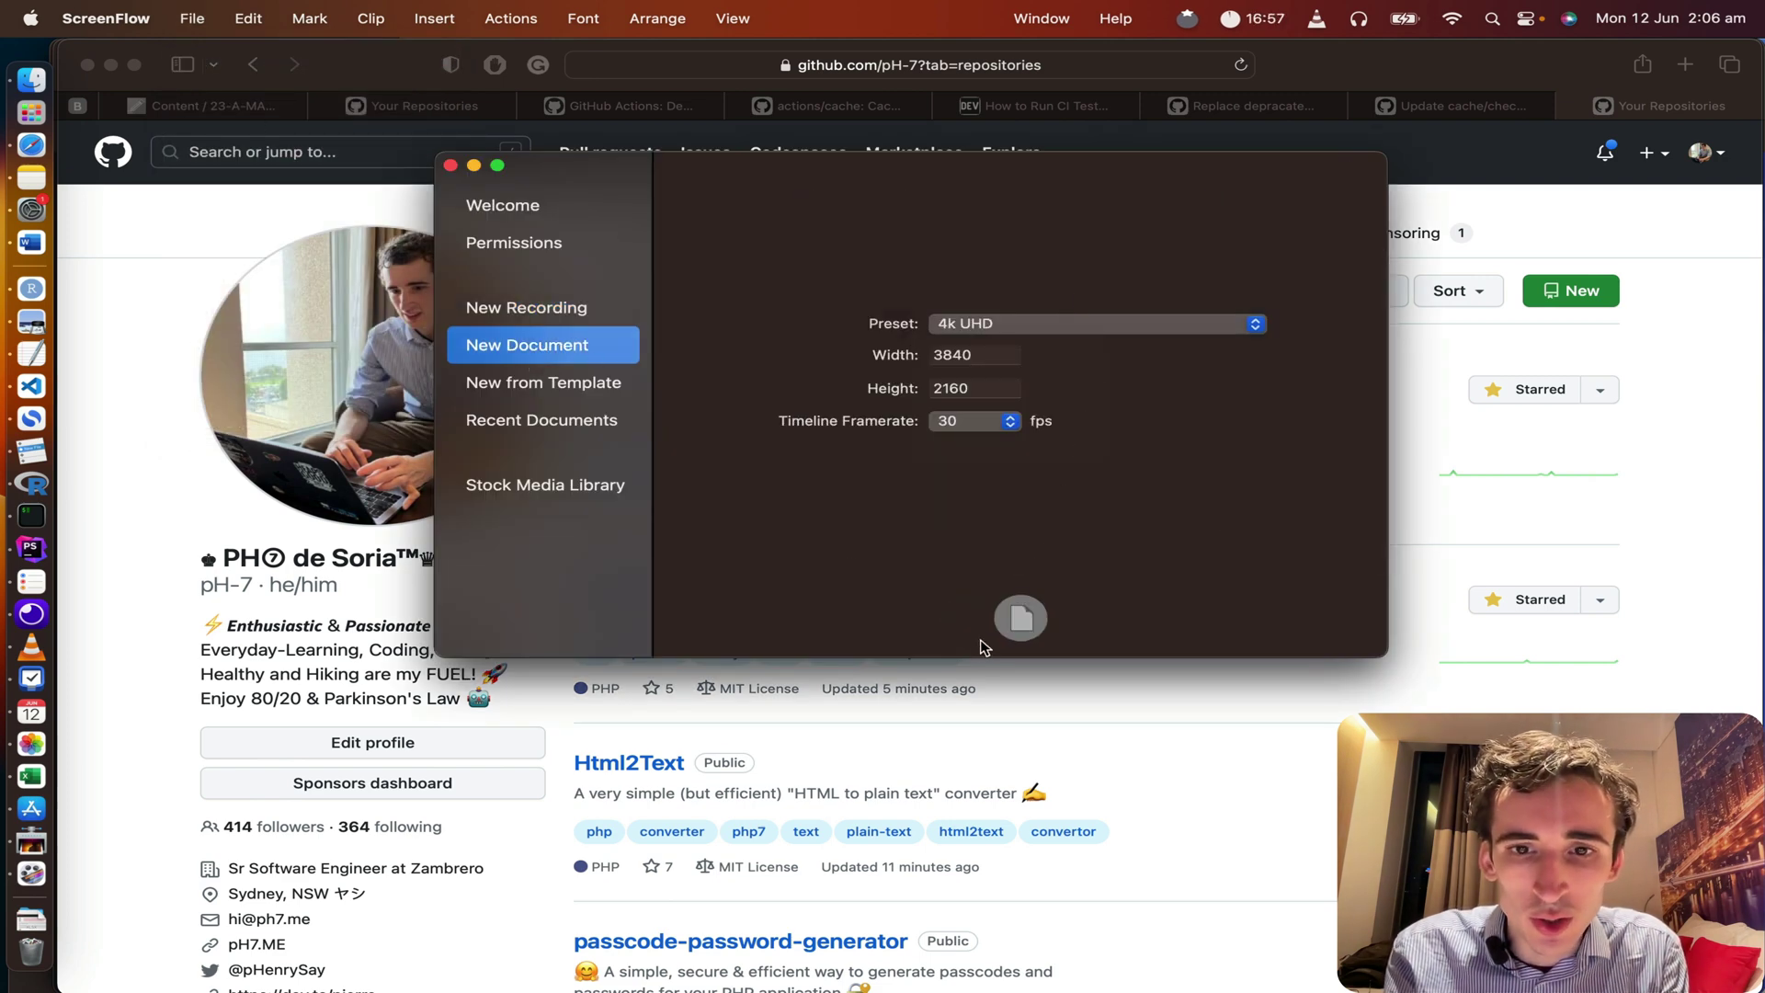
click(1031, 623)
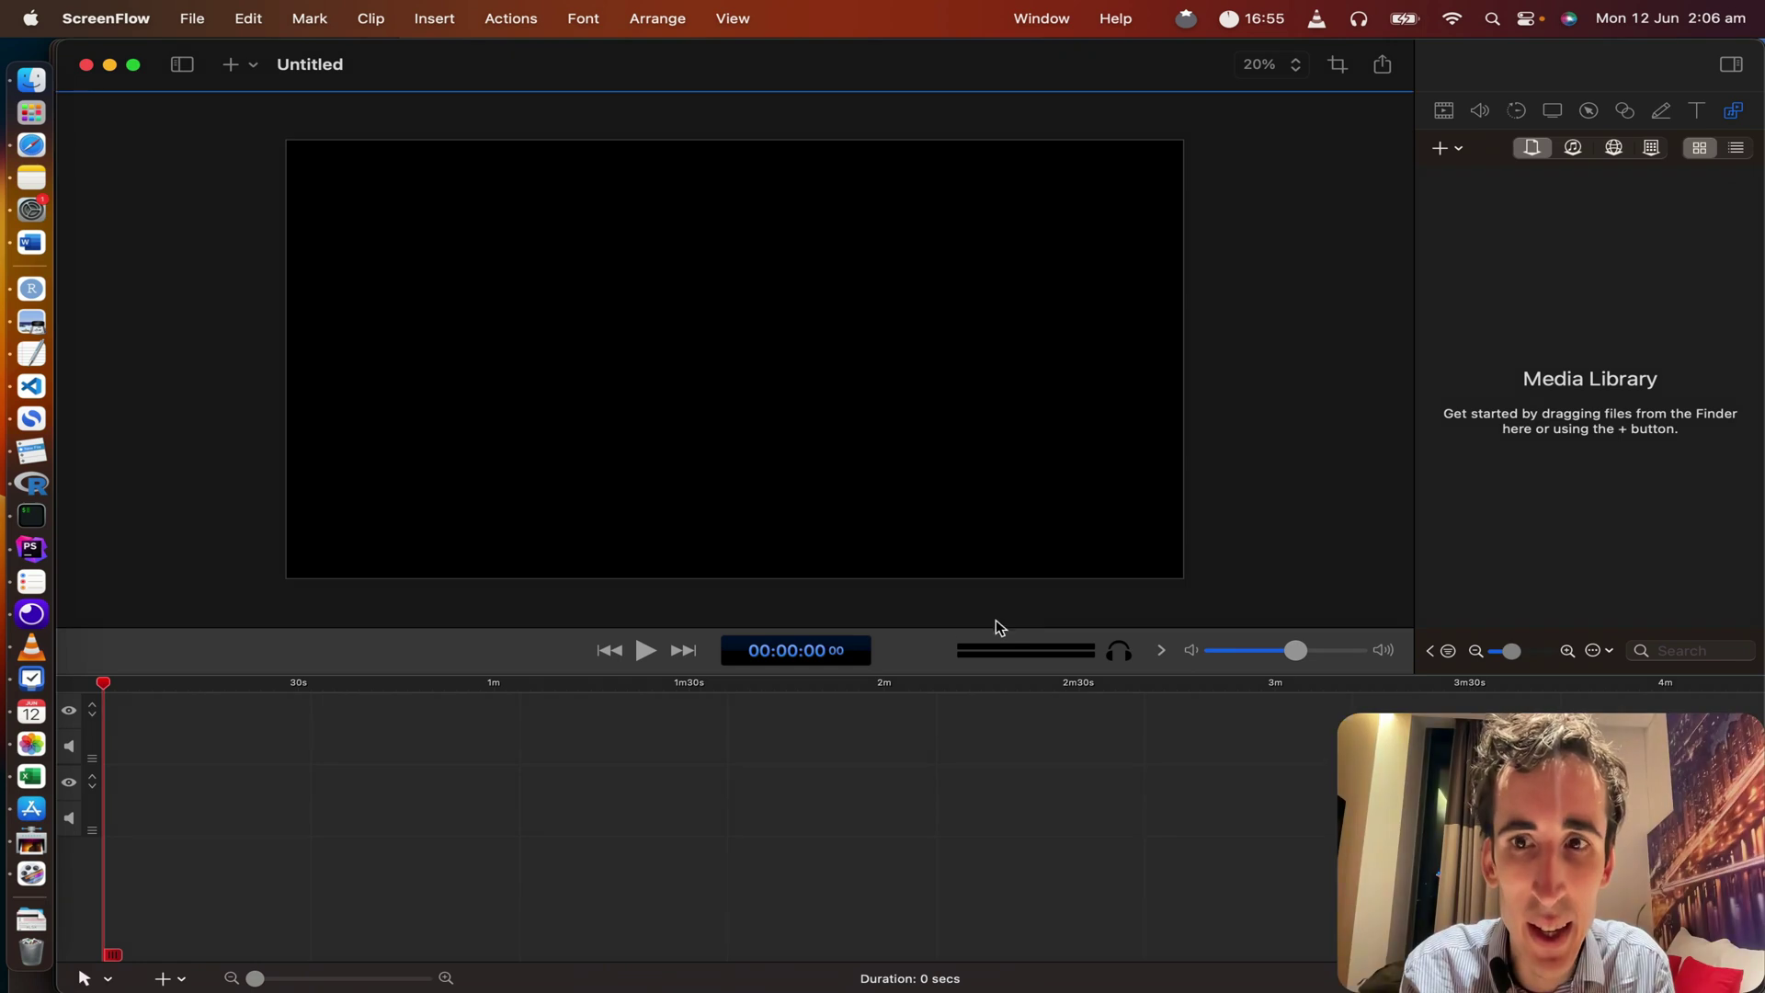
Step: Switch to Finder, close the Udemy folder window and try to open Recording-2023-06-12-014752.scc directly
click(32, 81)
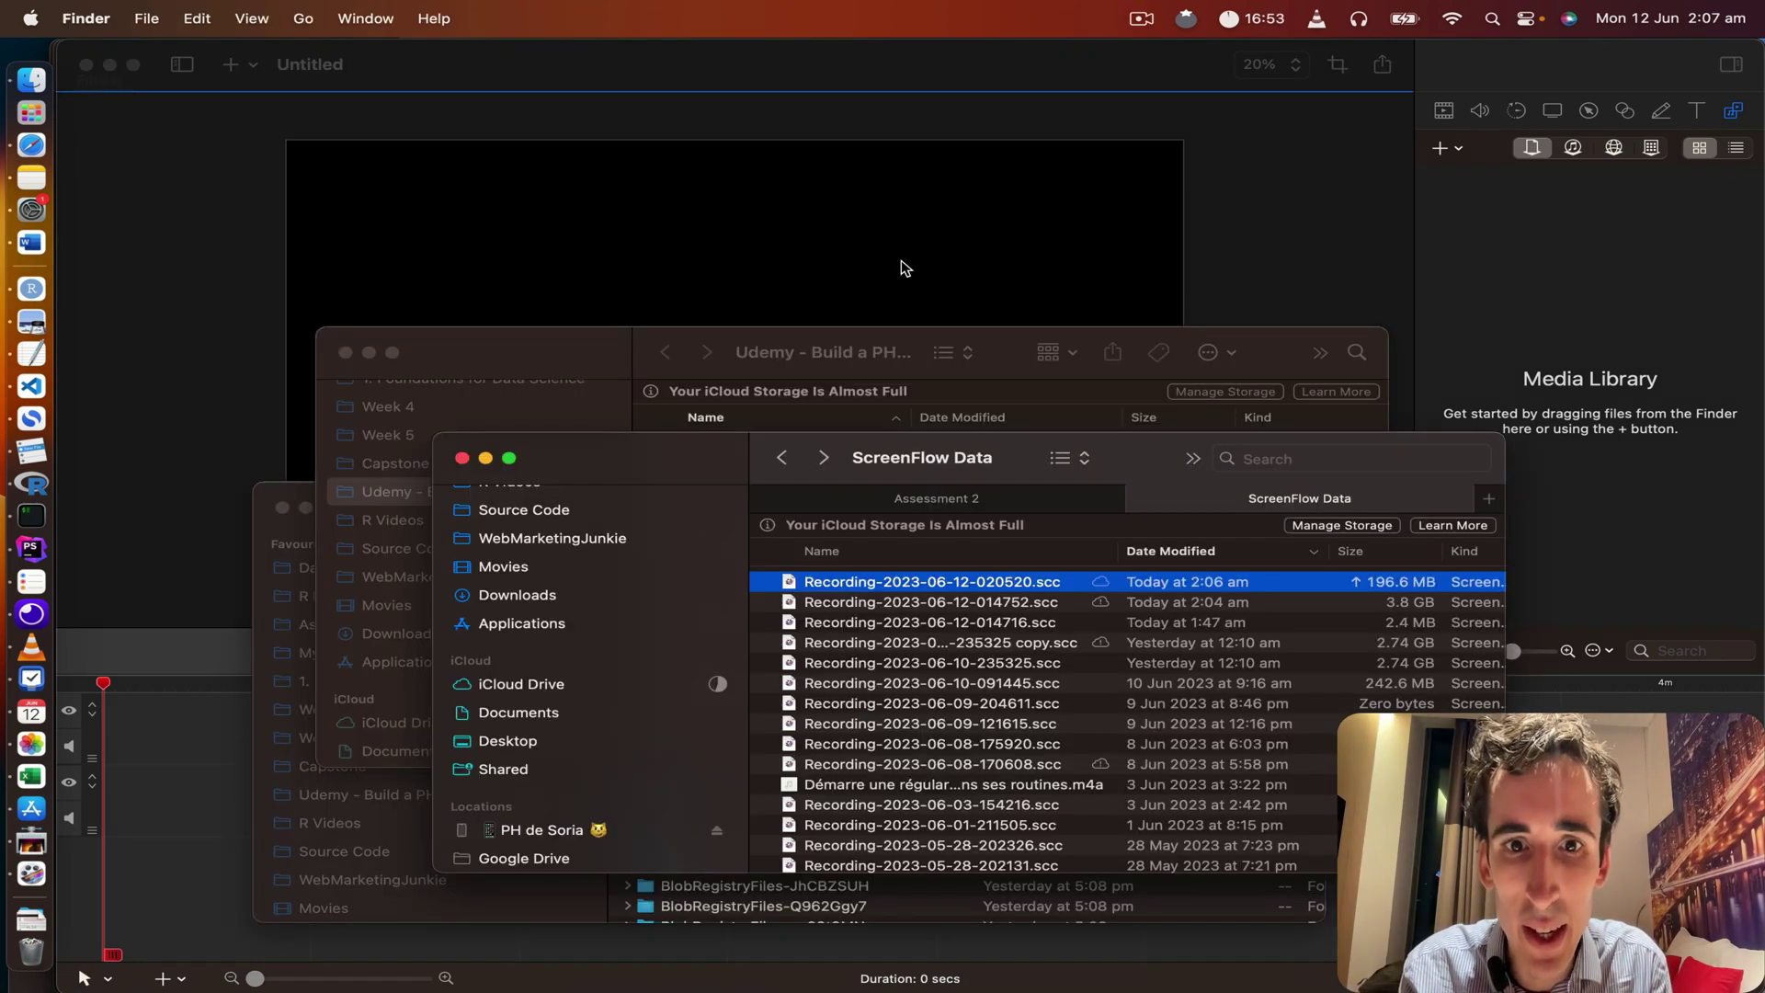
click(343, 354)
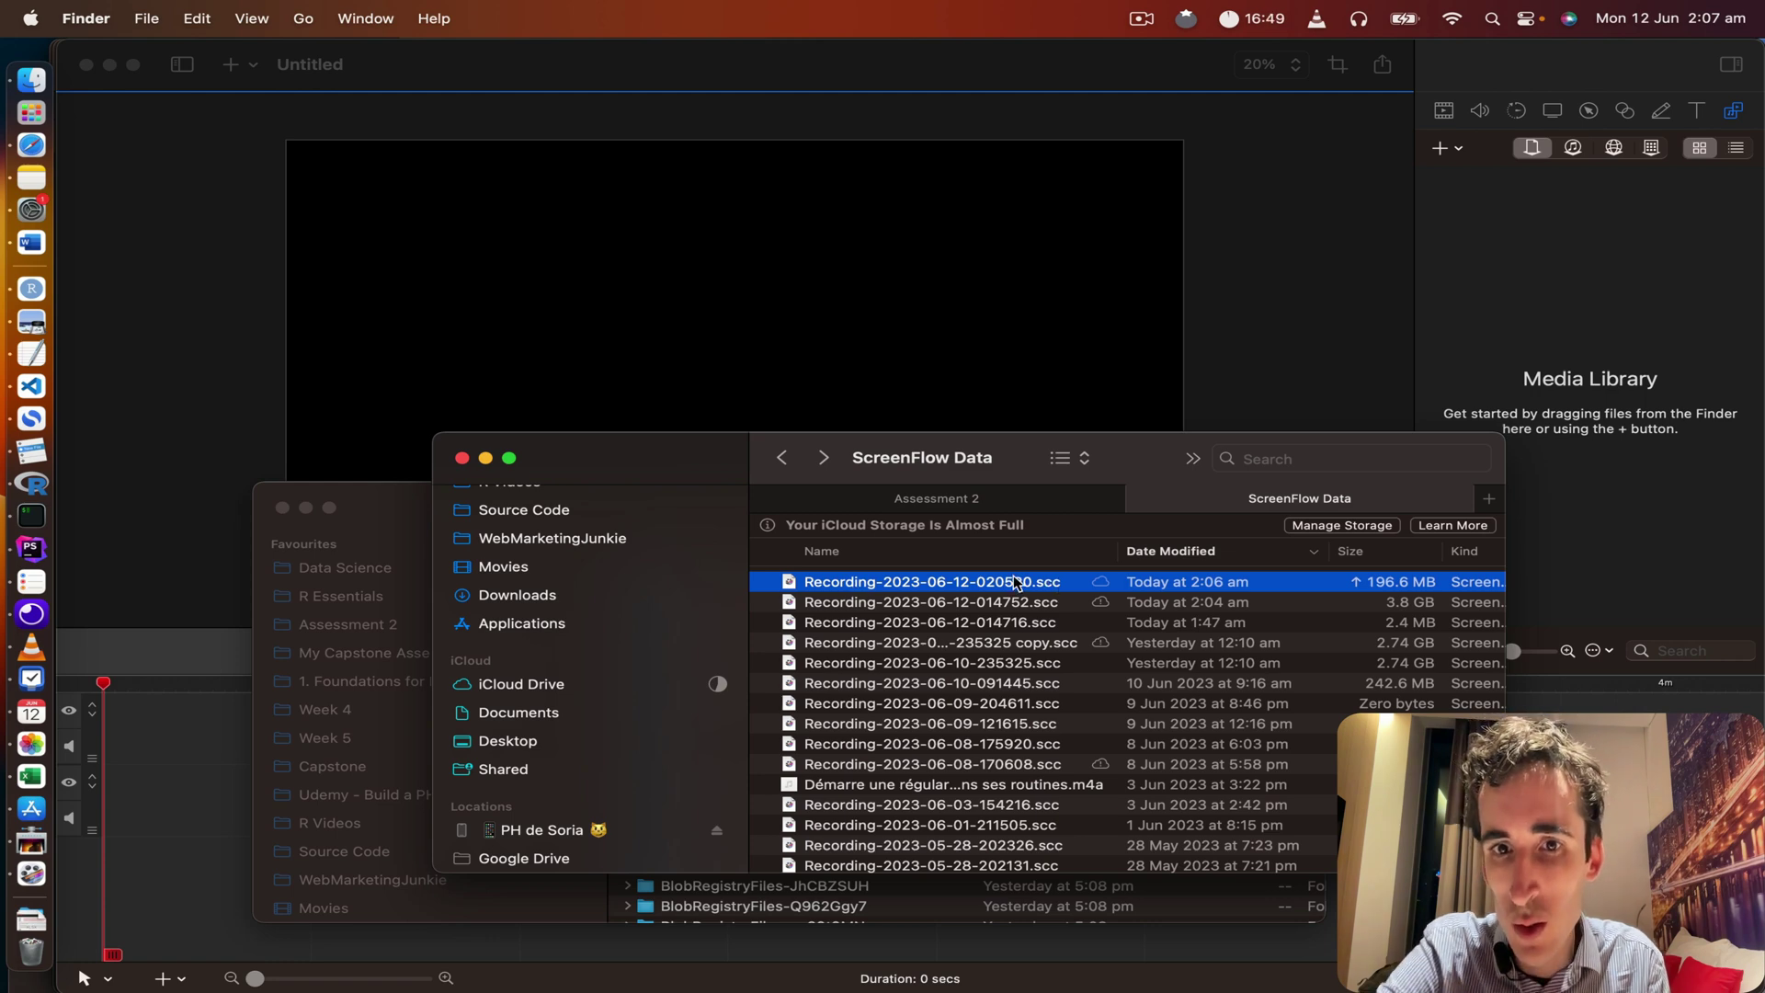
double_click(963, 605)
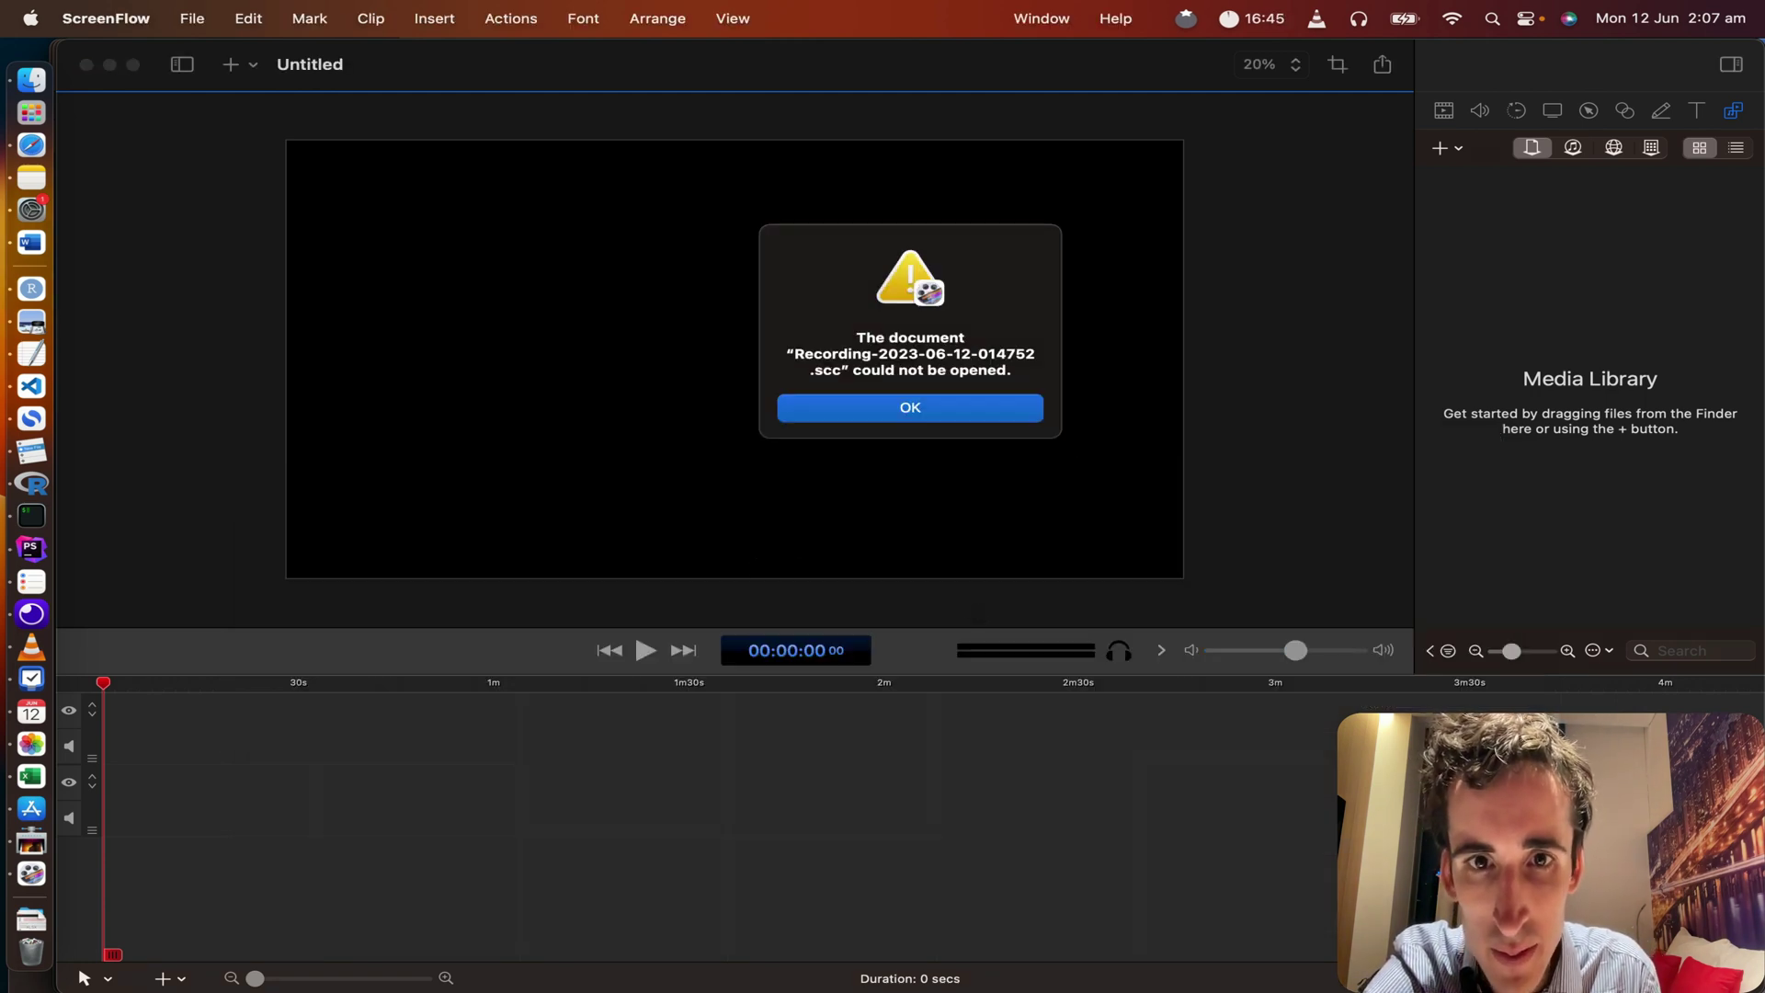
click(896, 410)
Step: Add Recording-2023-06-12-014752.scc from the ScreenFlow Data folder to the new document's Media Library to bring up the recovery option
key(super+Tab)
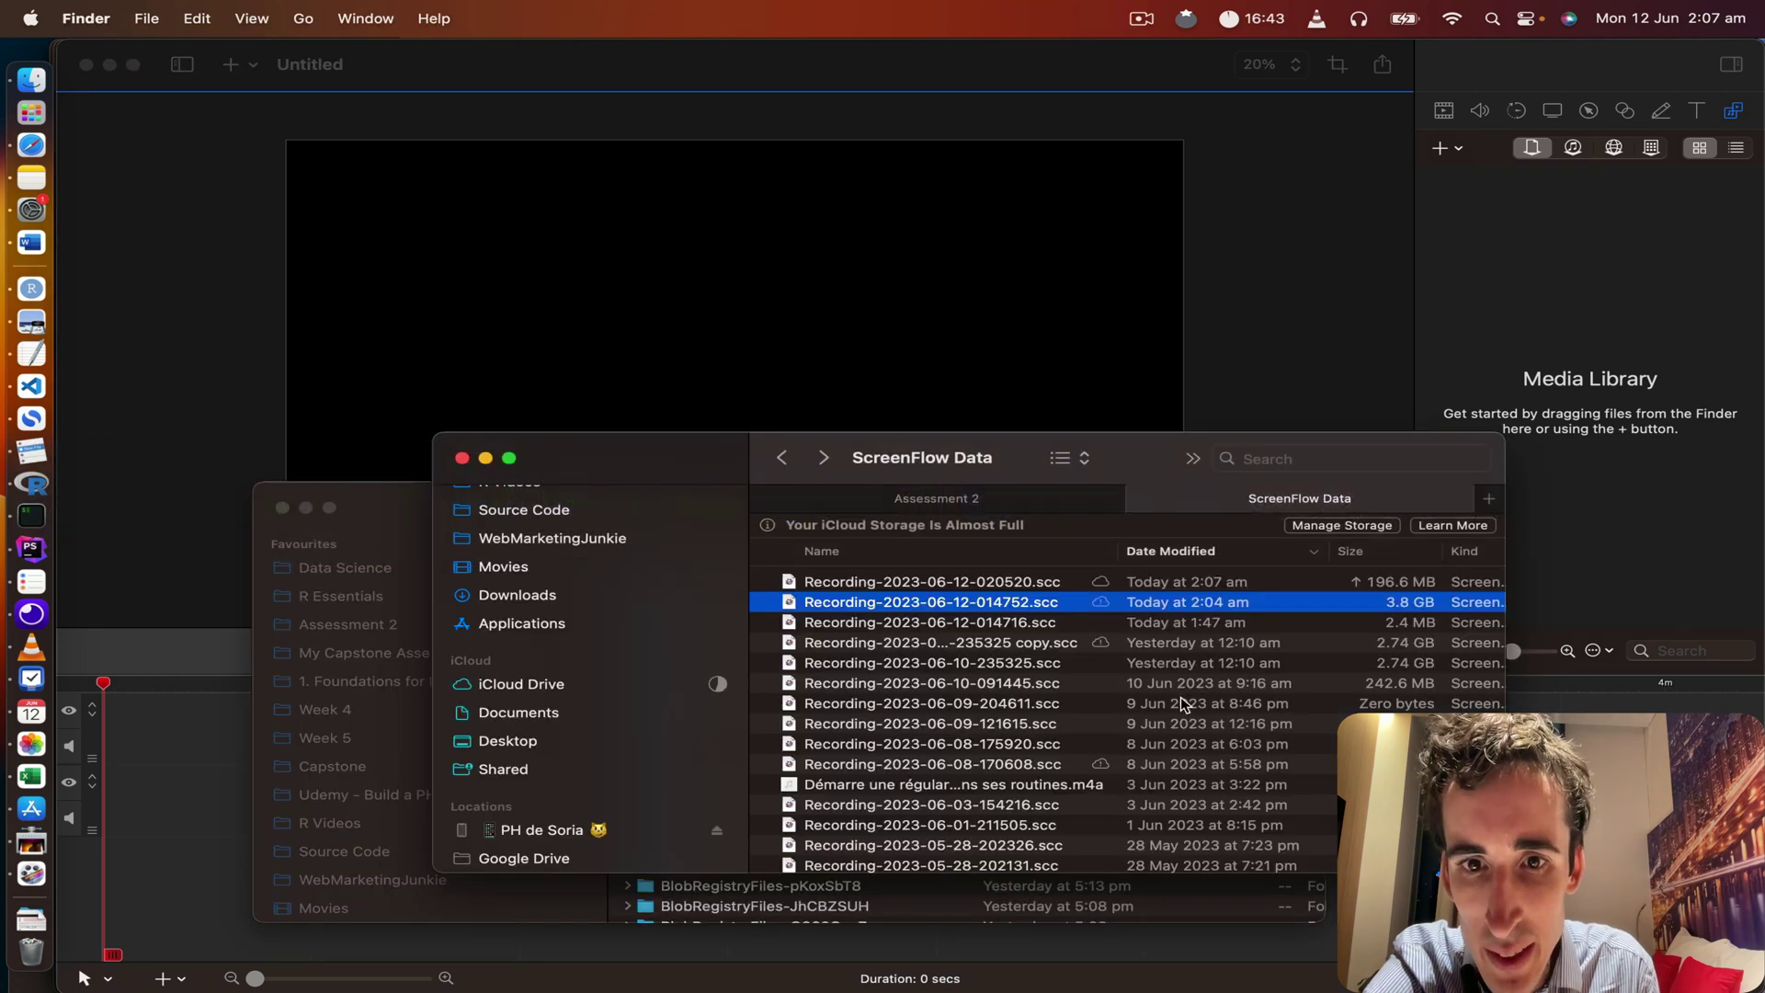
drag(1065, 603, 1599, 377)
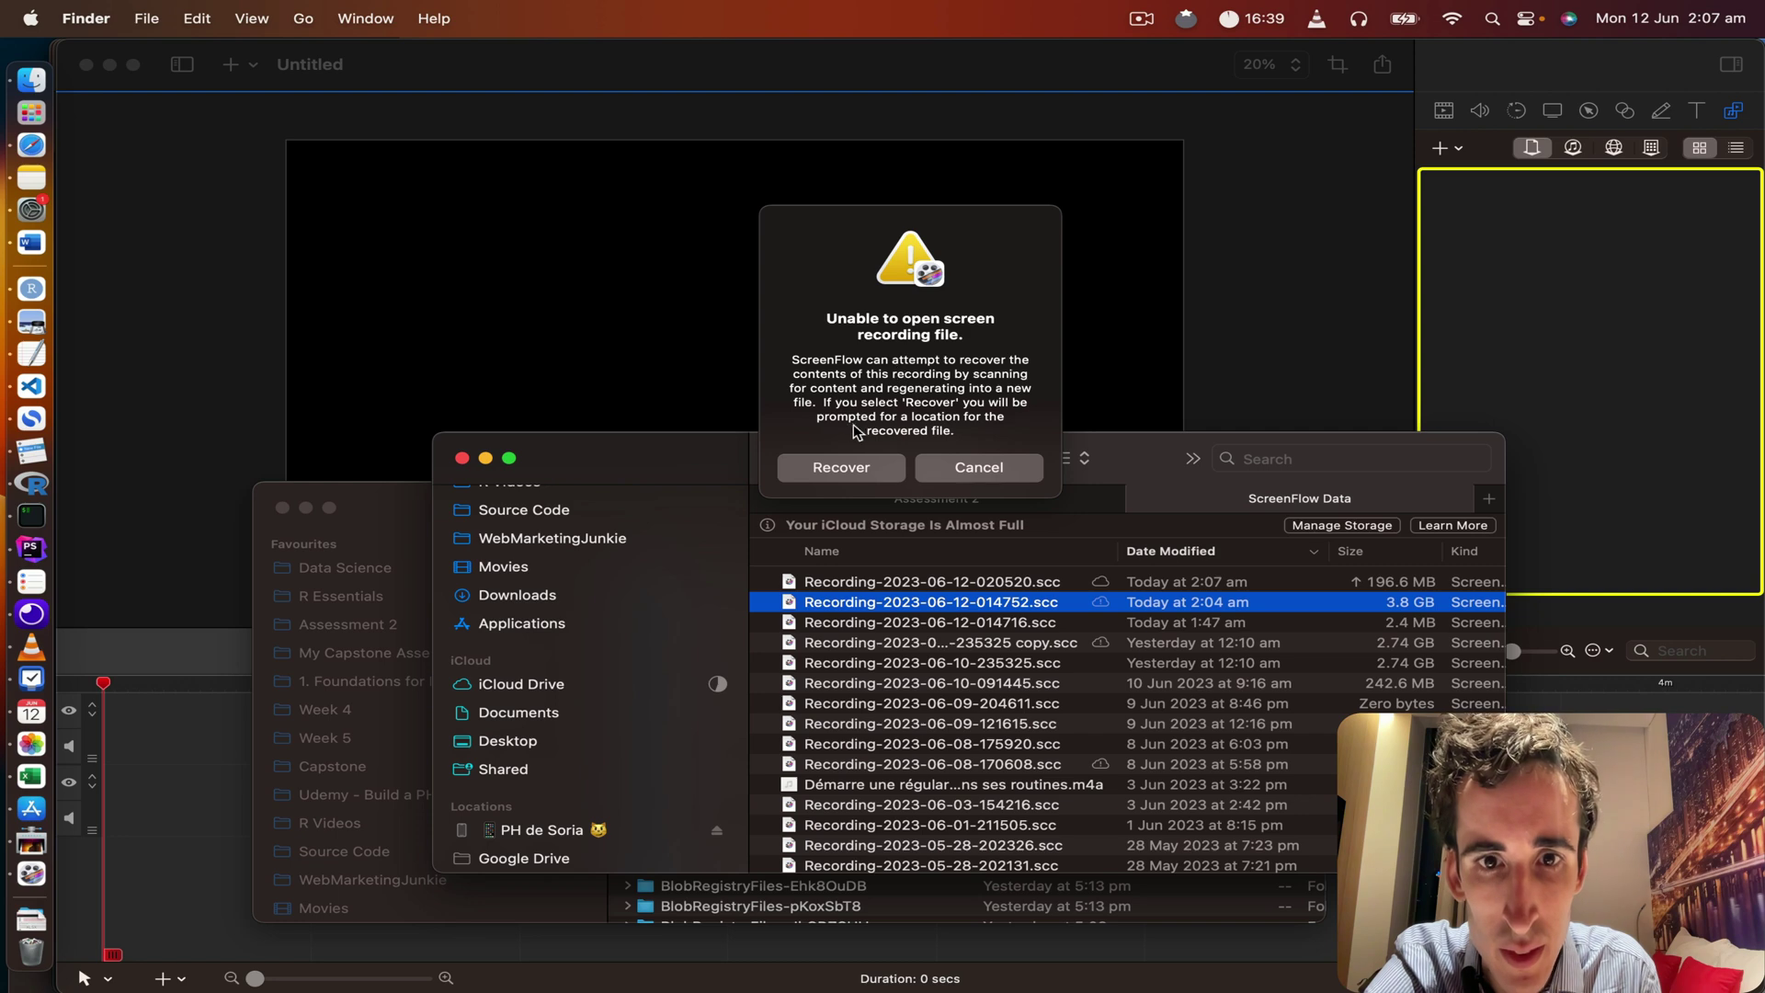
click(848, 375)
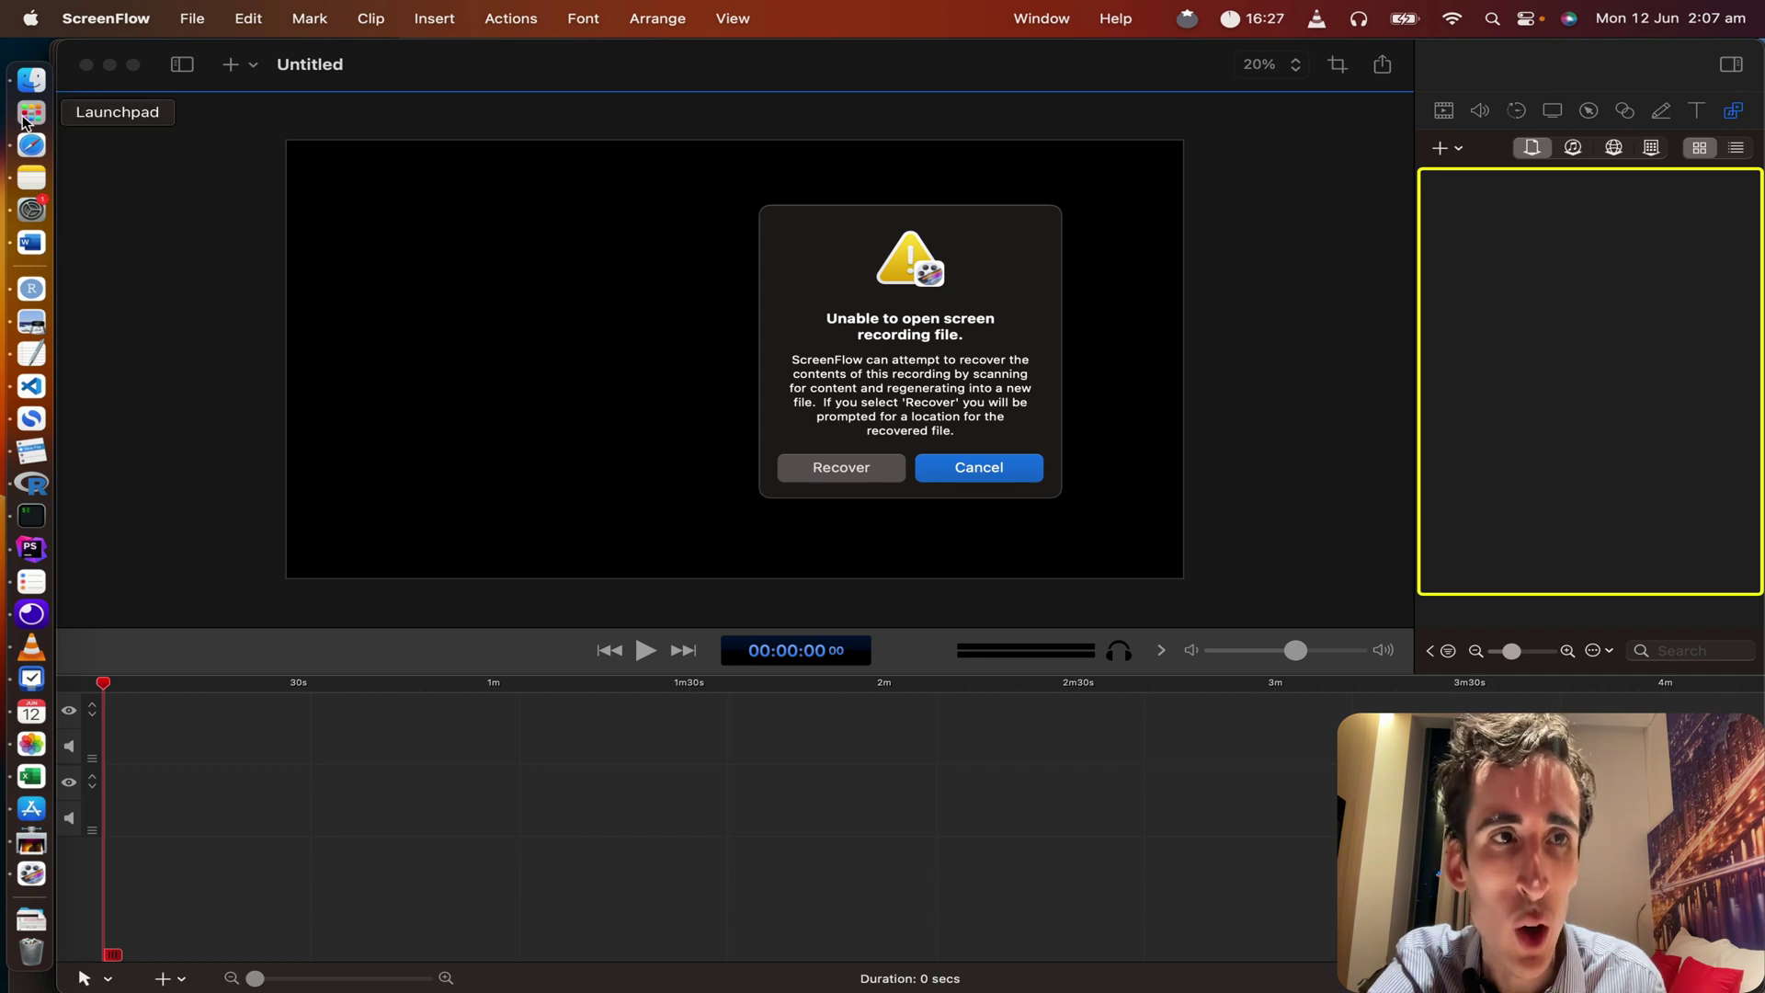
click(112, 7)
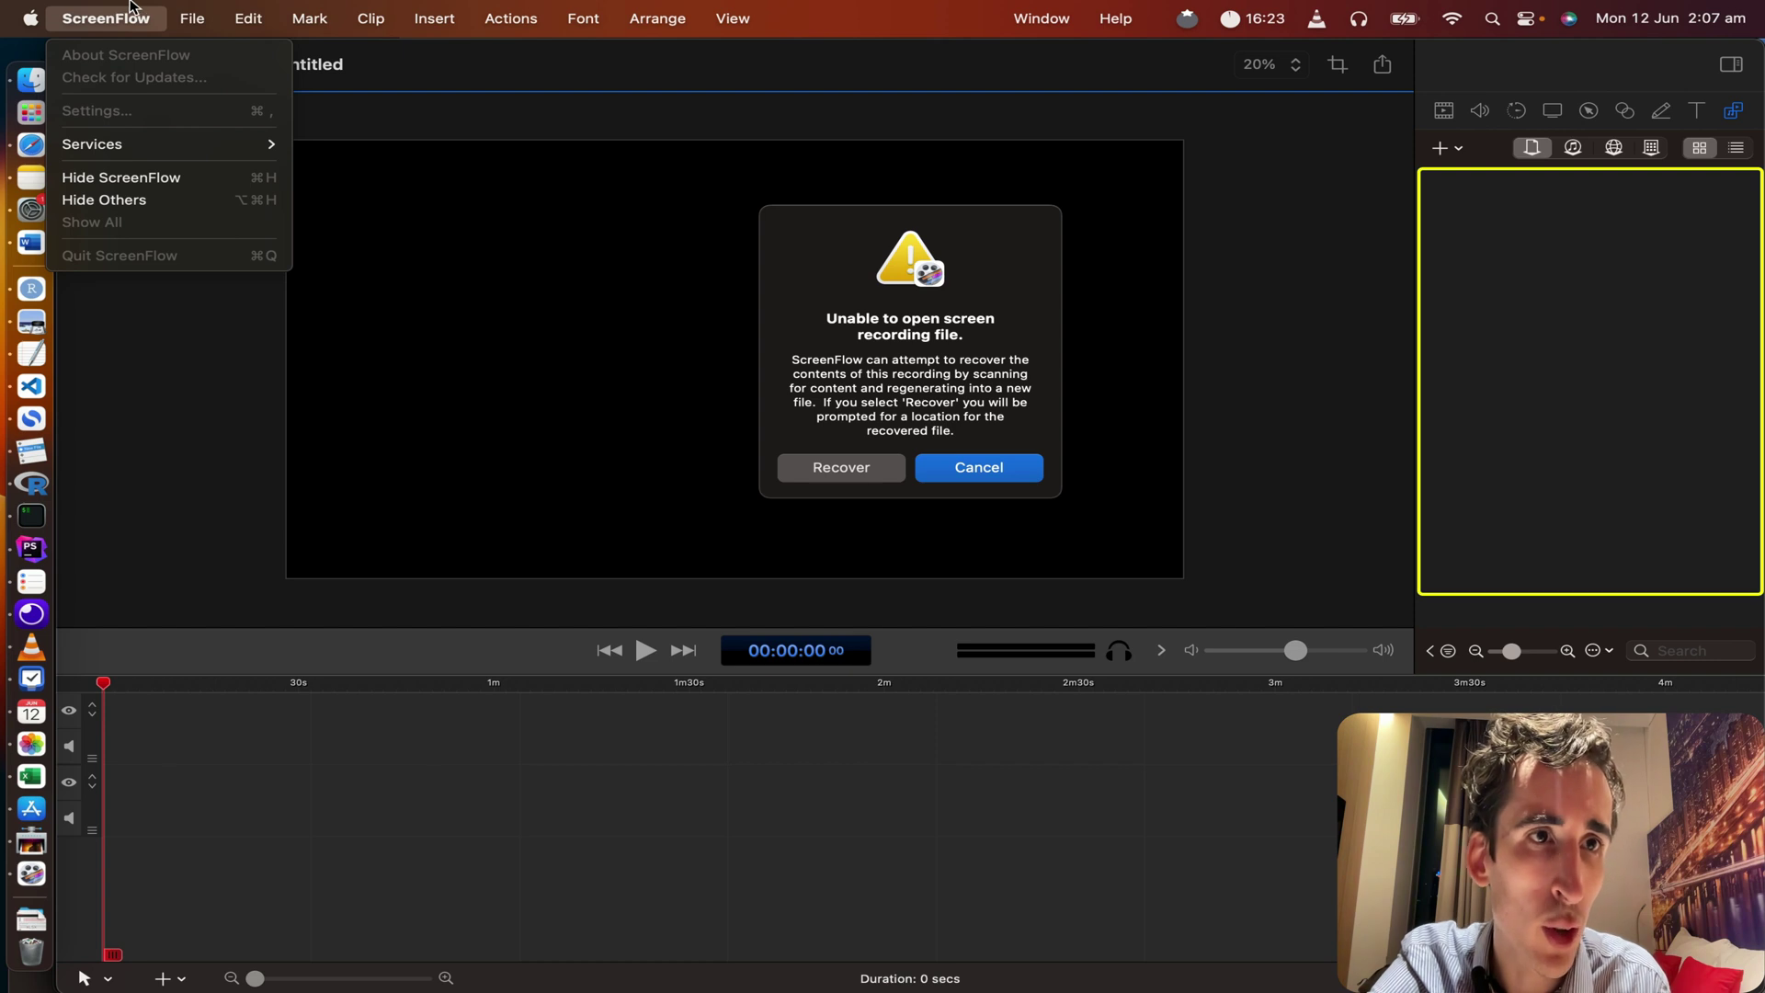
click(137, 7)
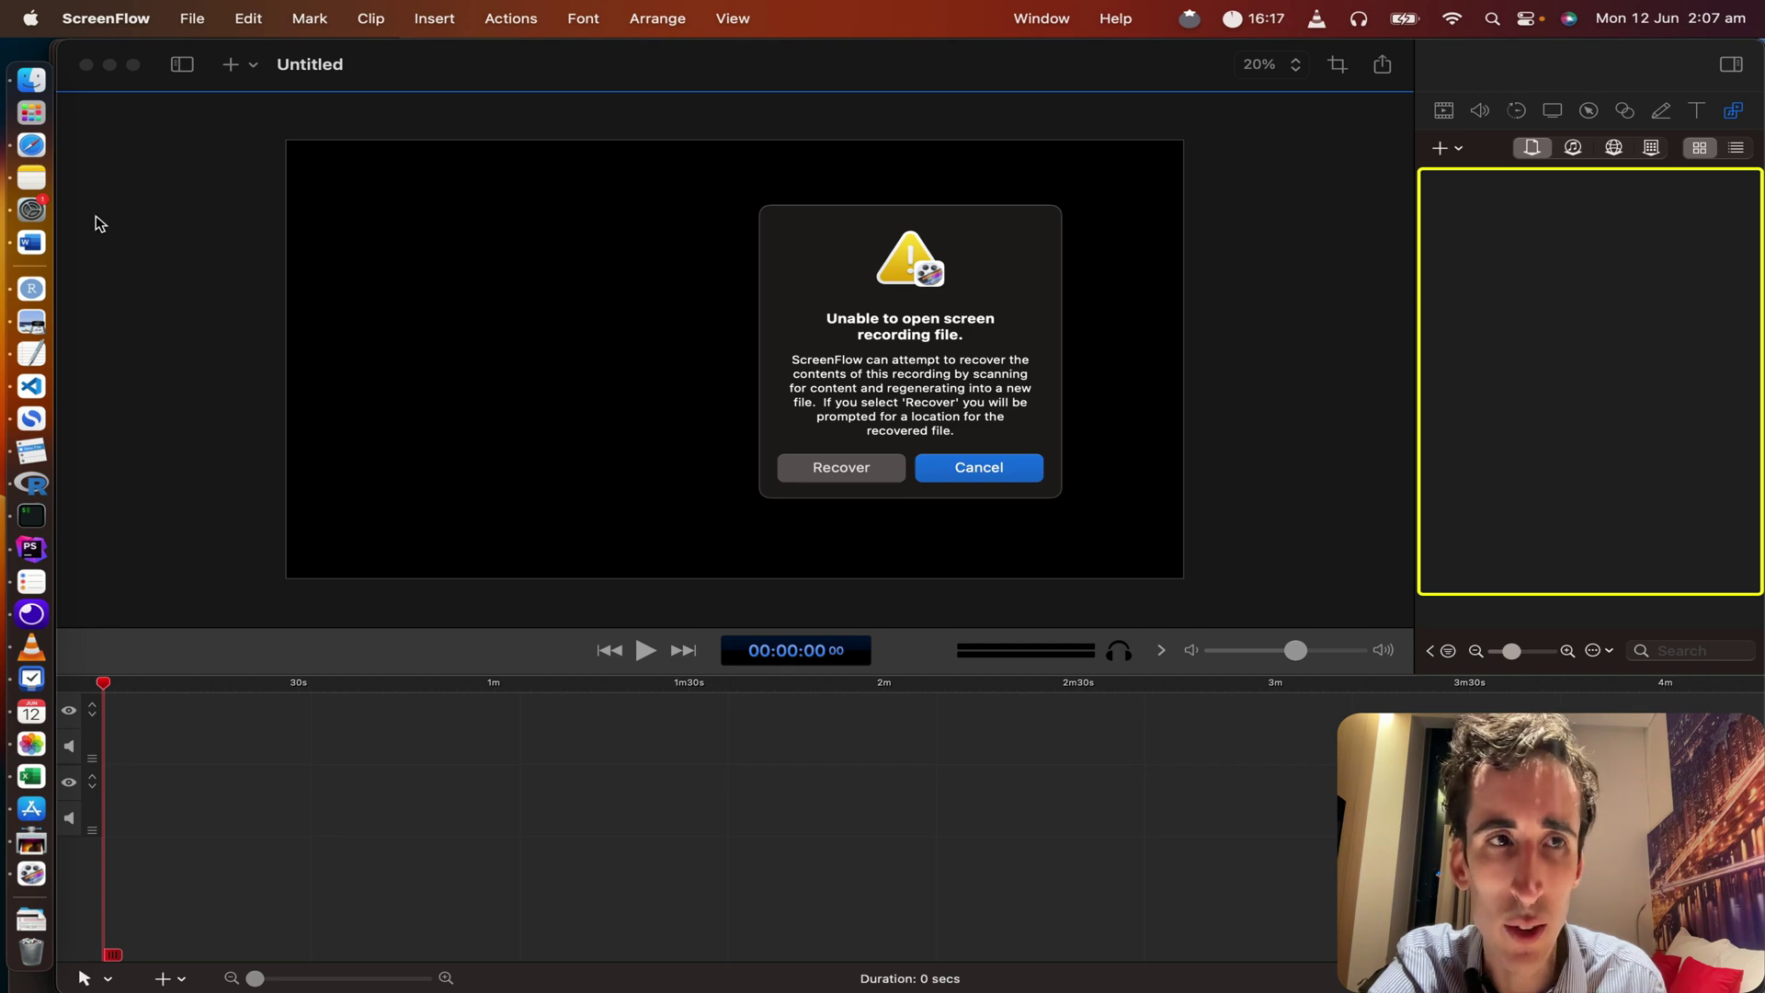
click(31, 79)
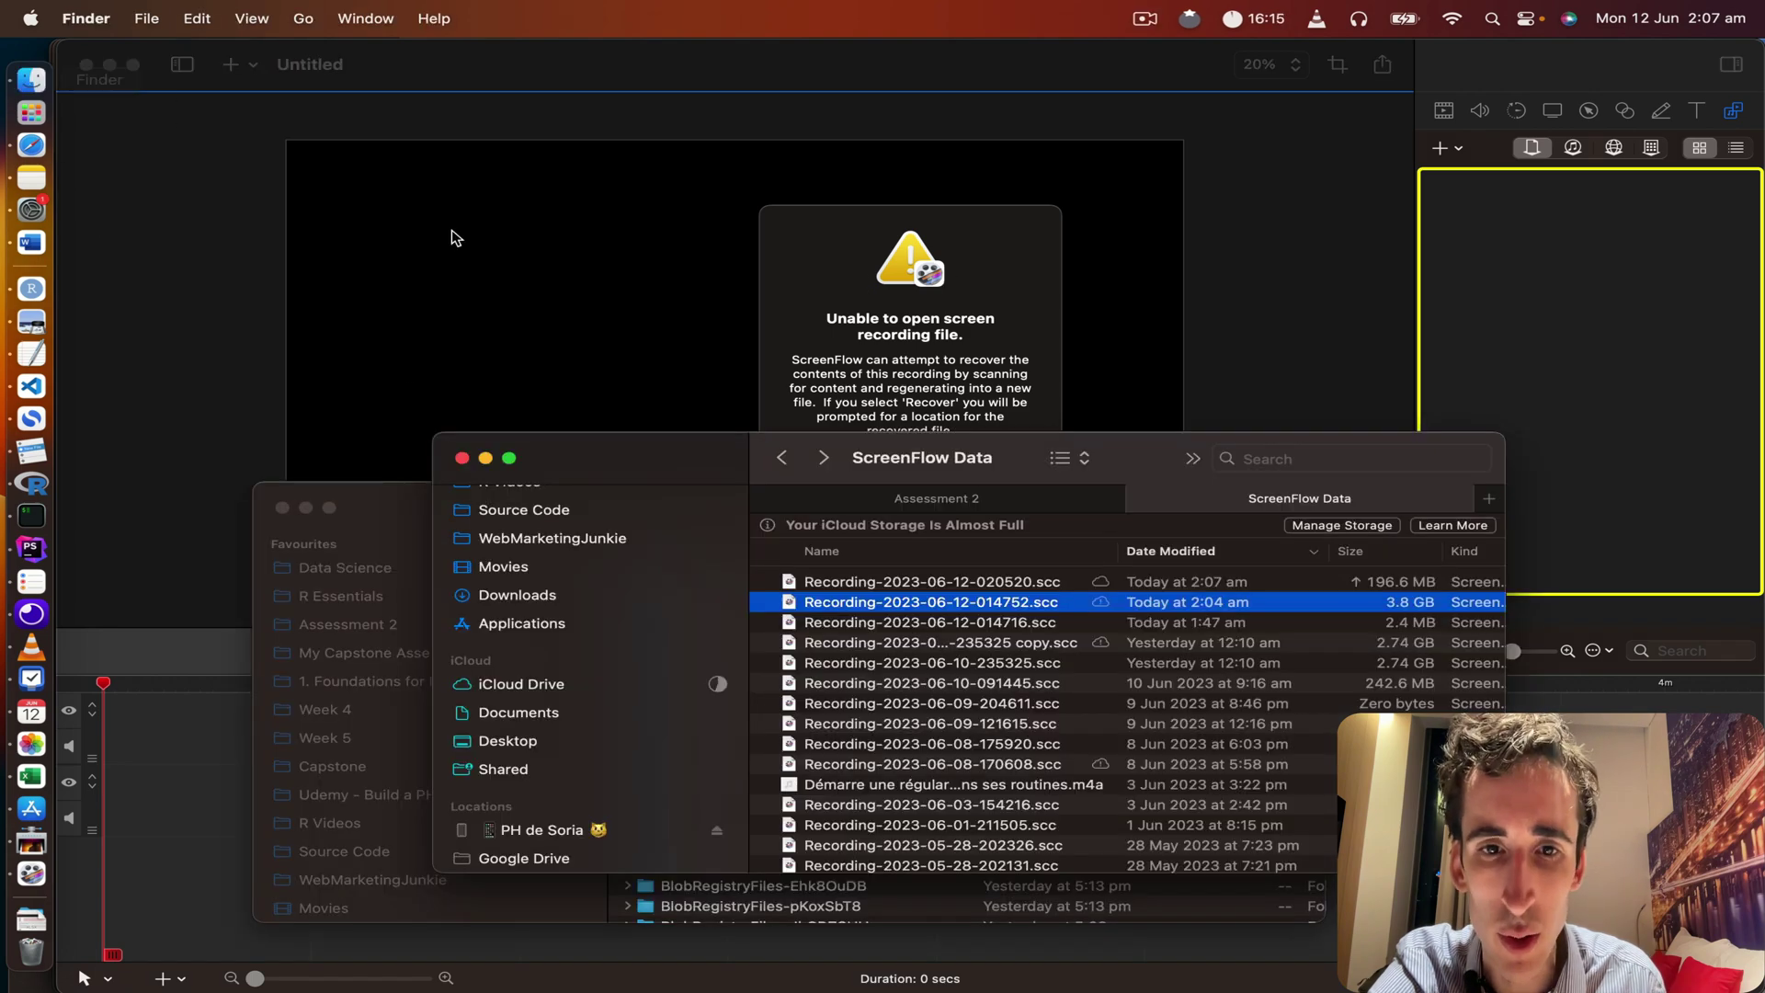
right_click(869, 602)
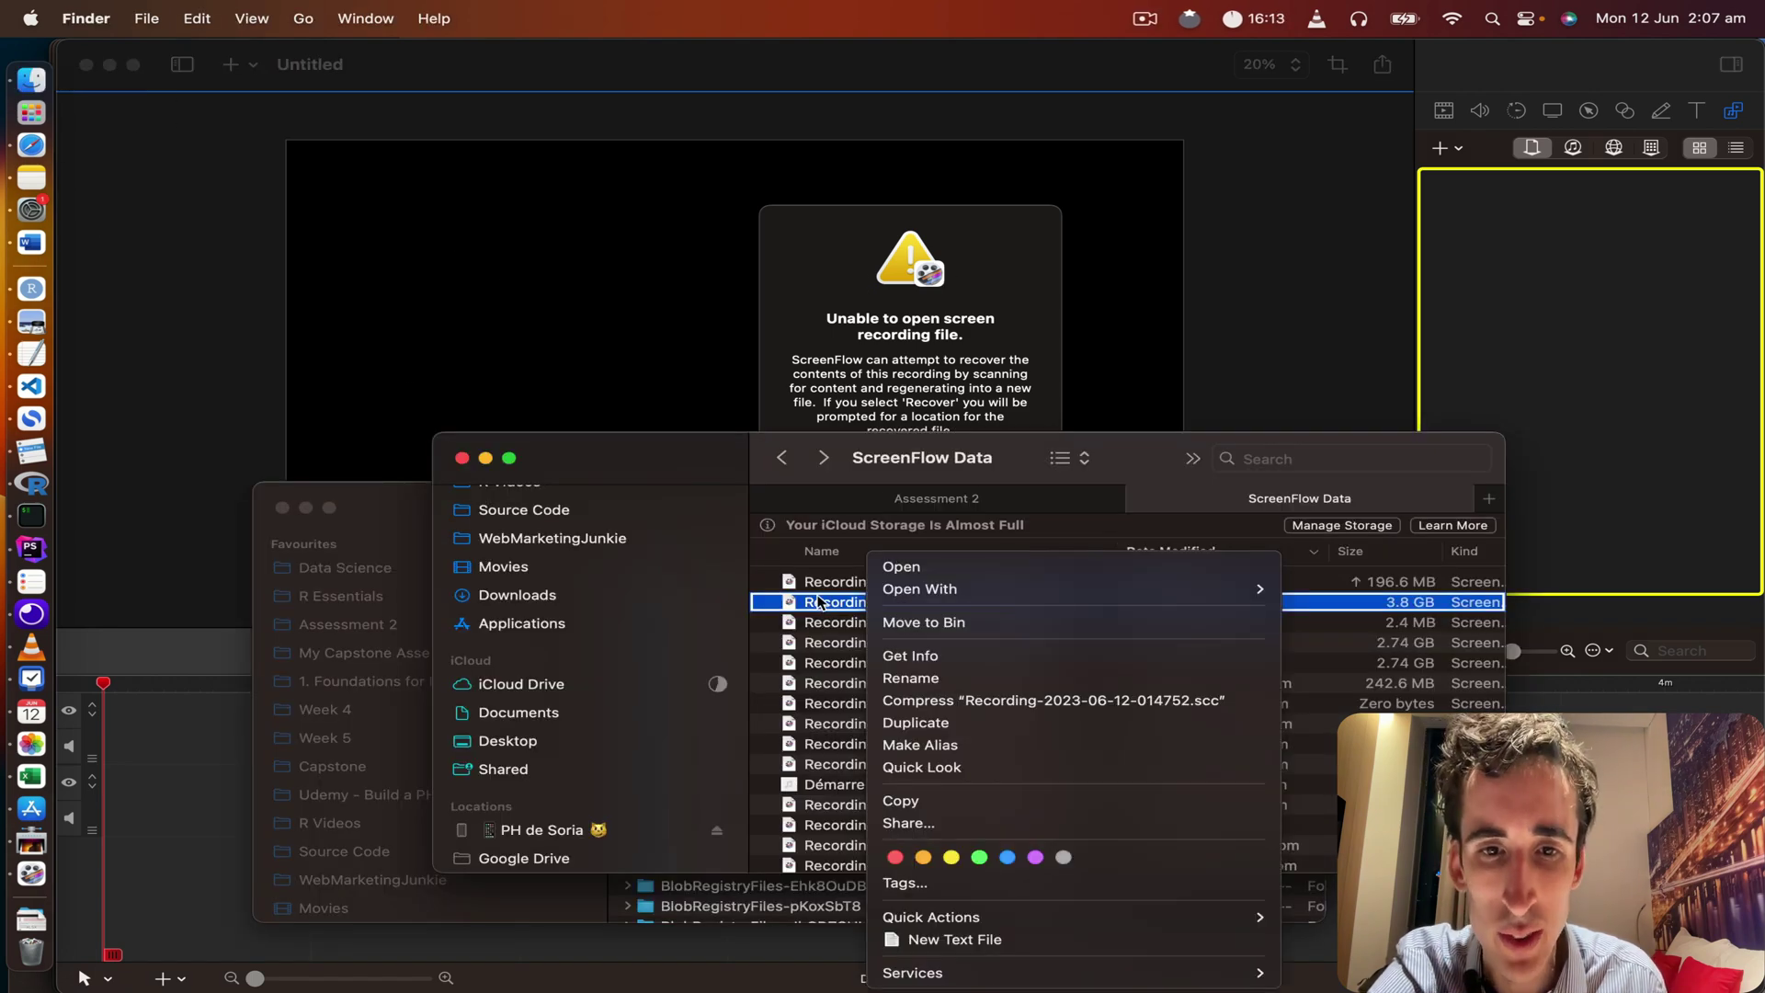
click(853, 425)
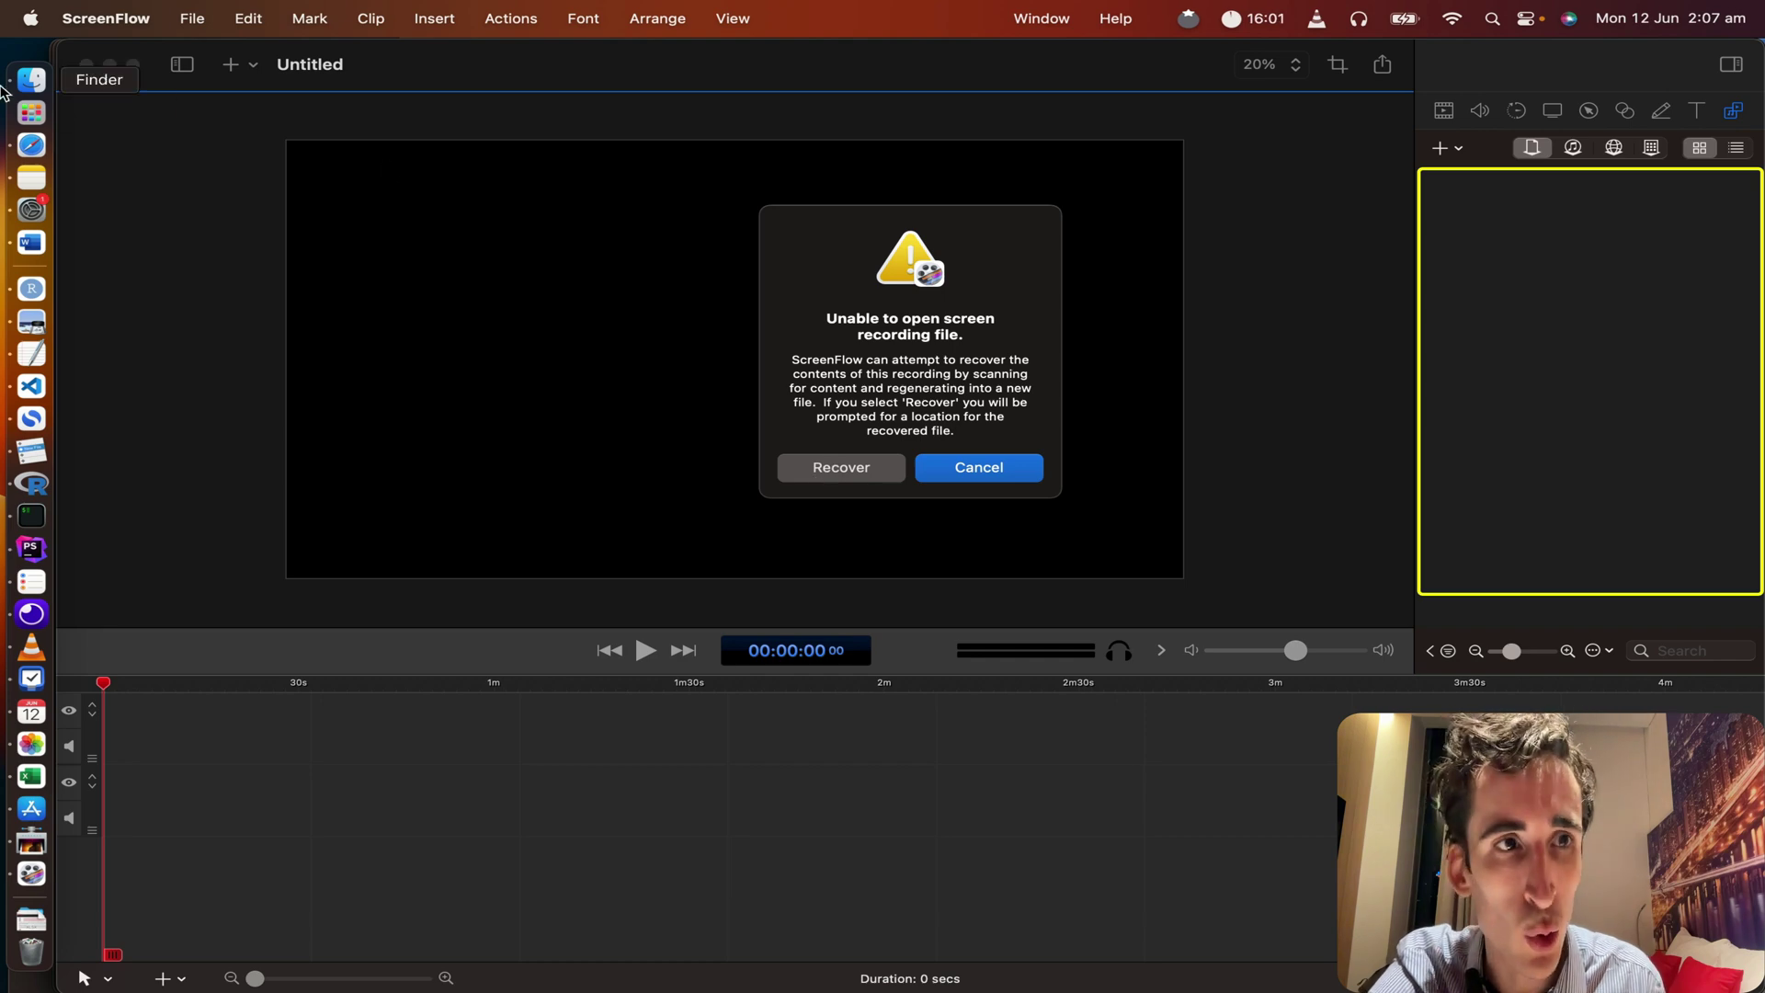
click(31, 80)
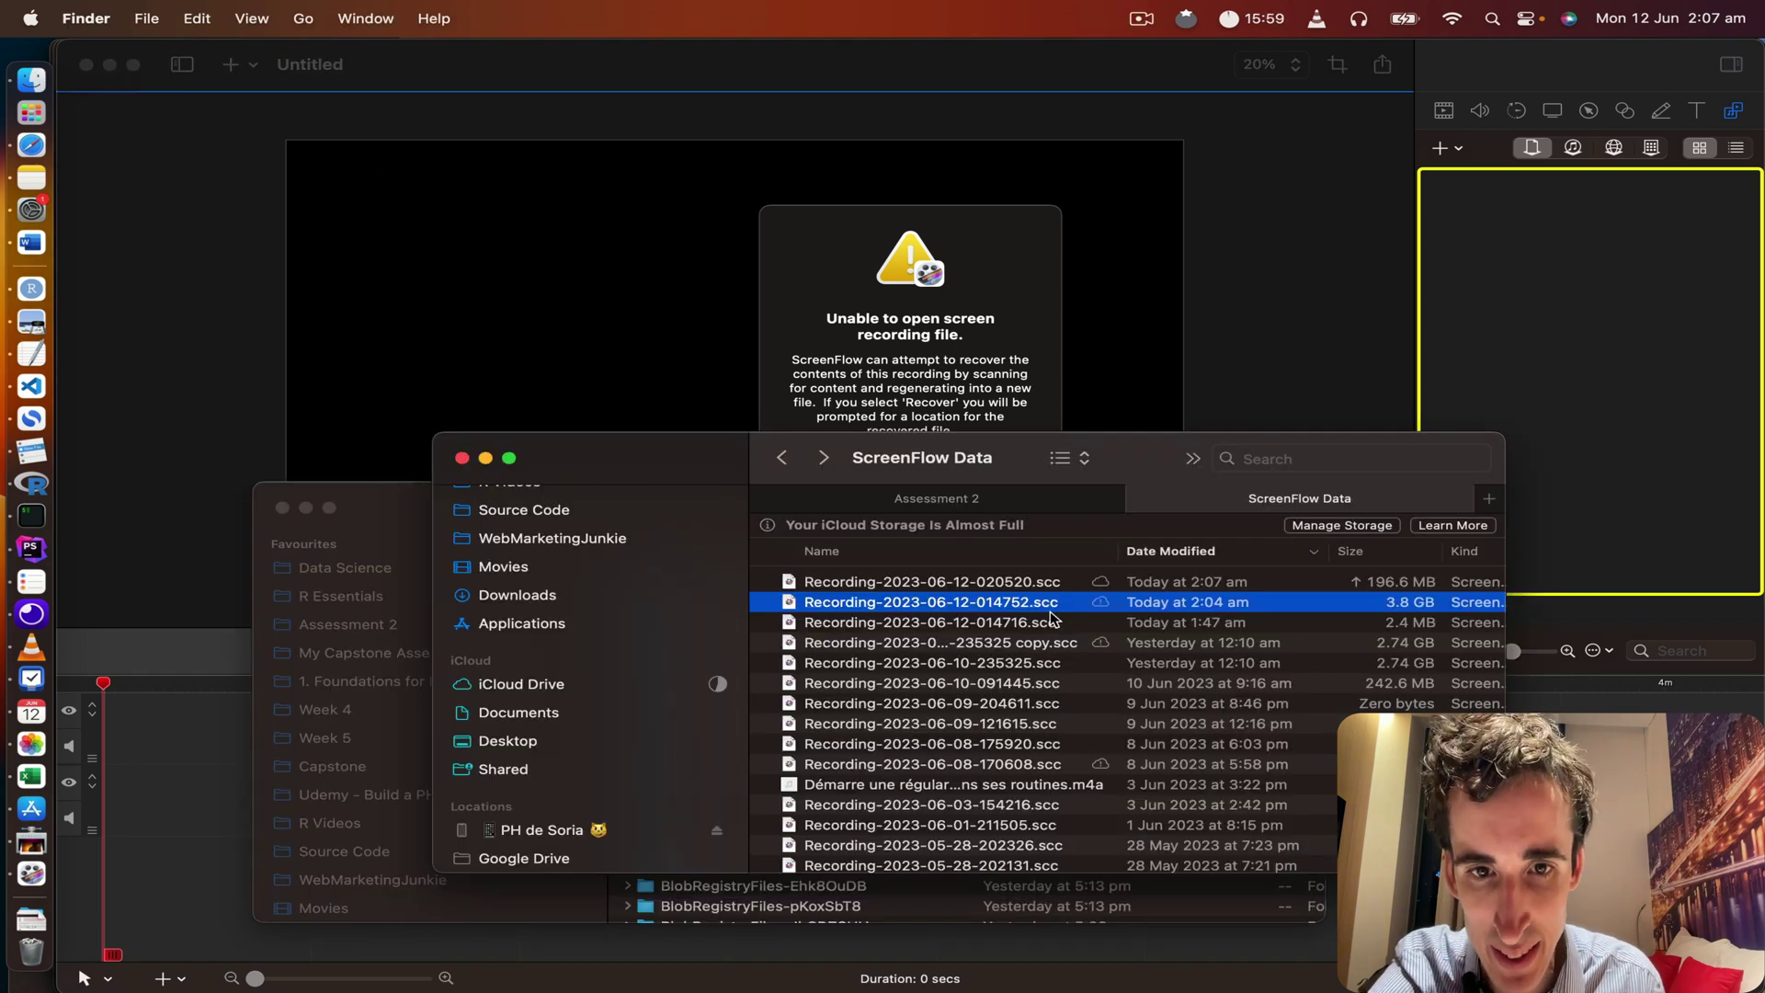
click(832, 289)
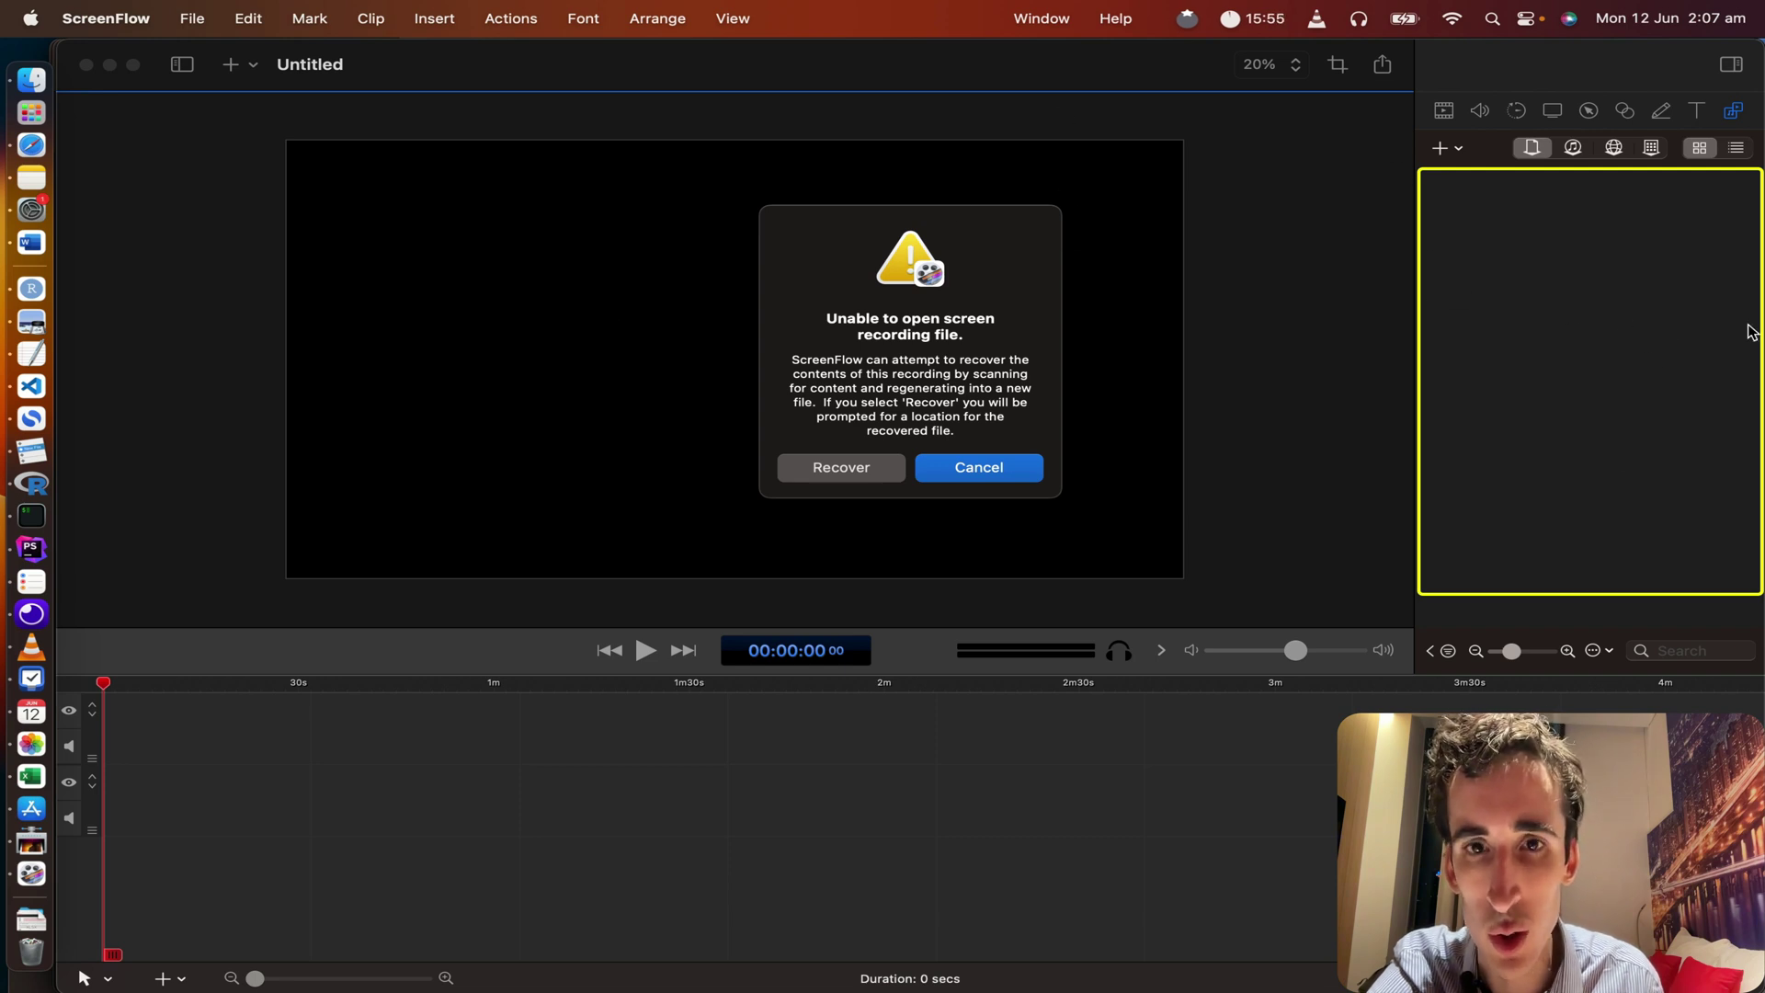
click(194, 18)
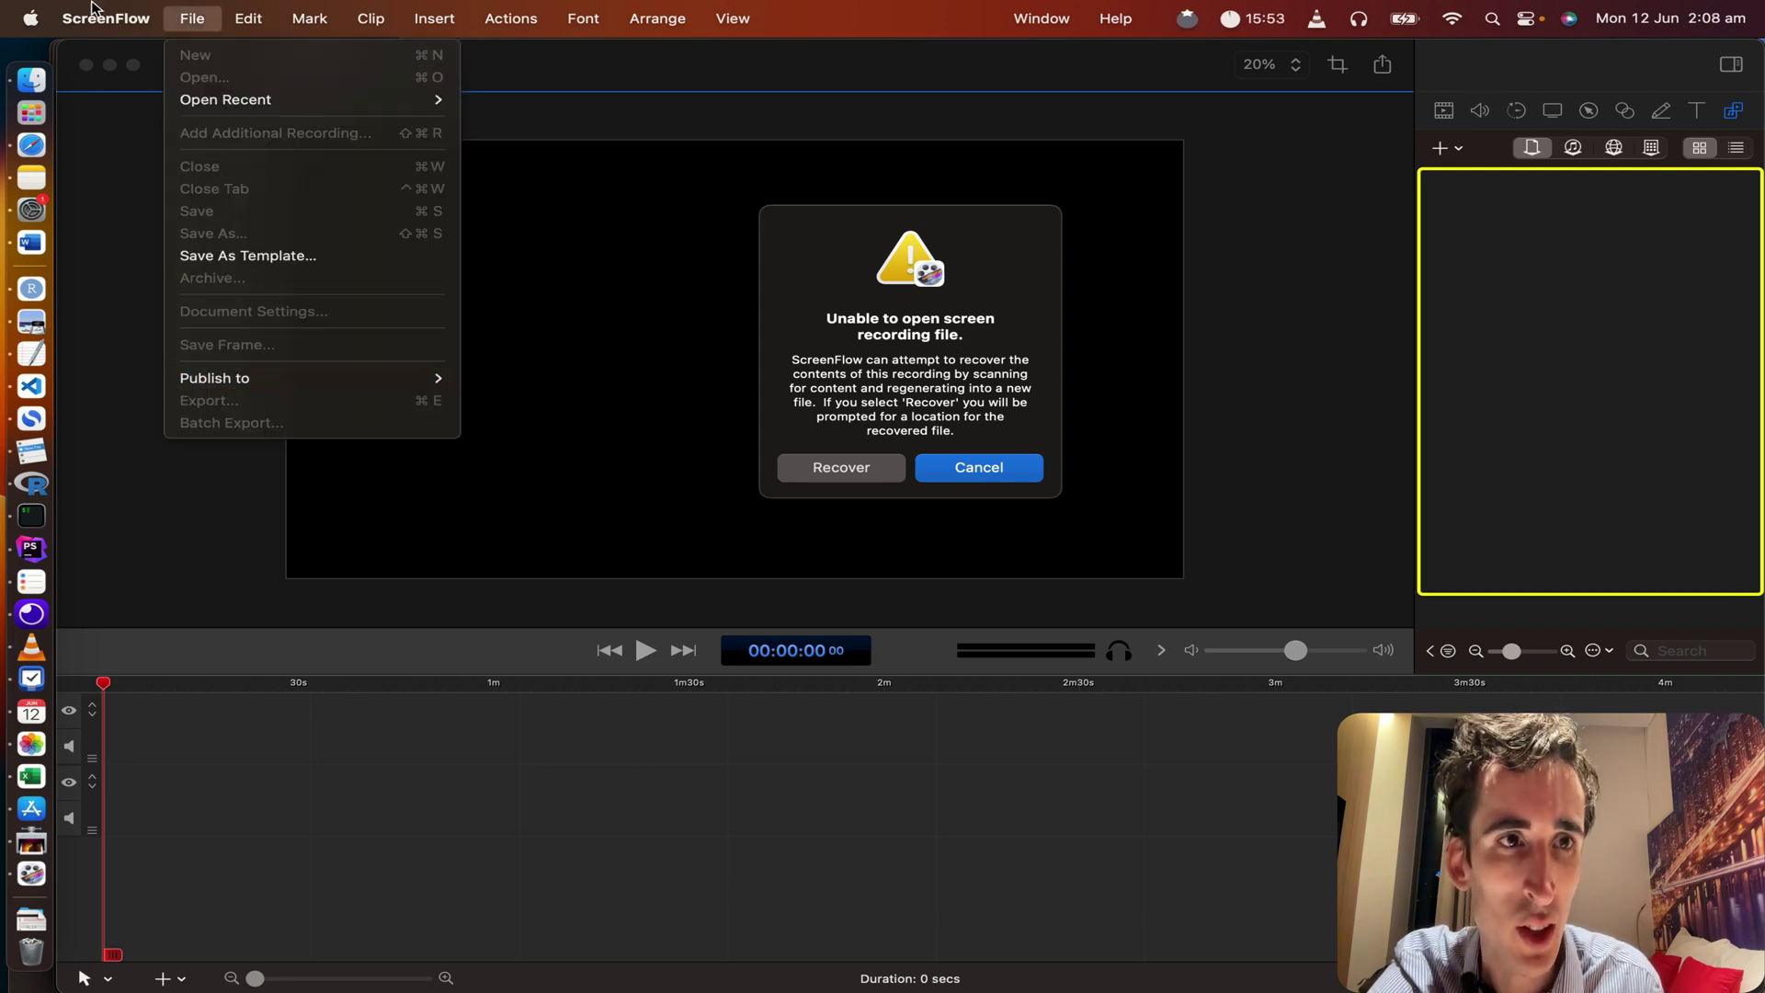
mouse_move(138, 9)
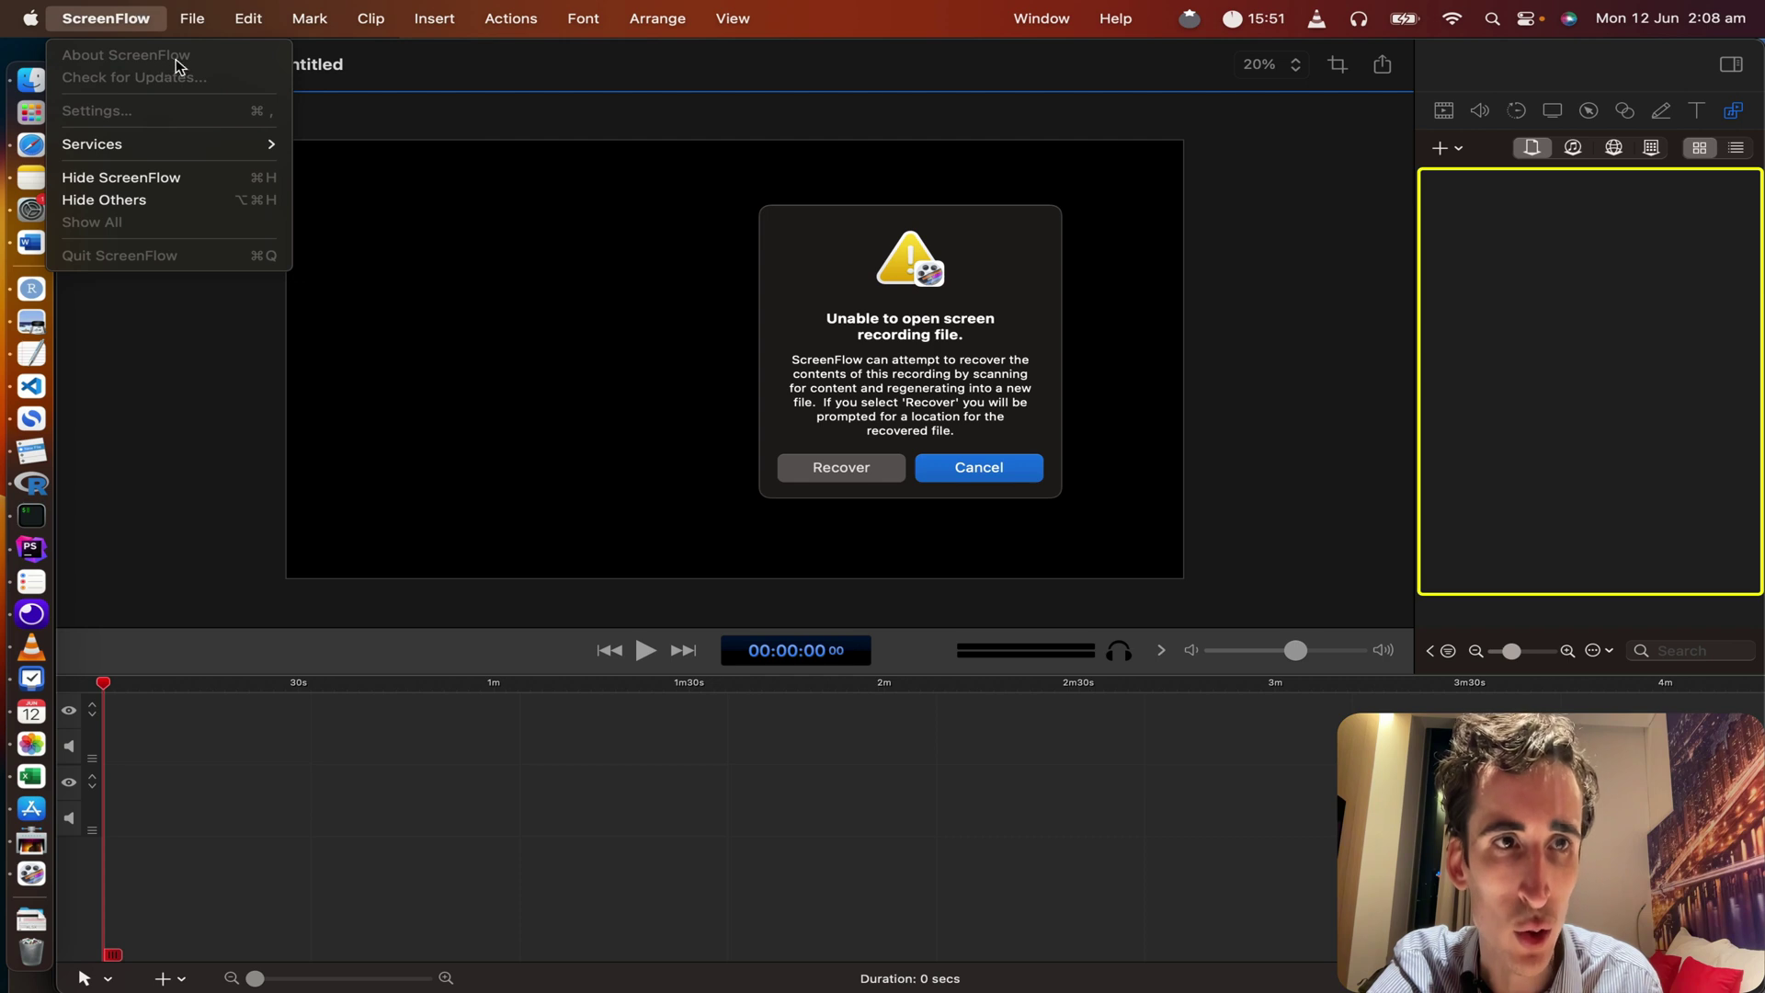
click(864, 247)
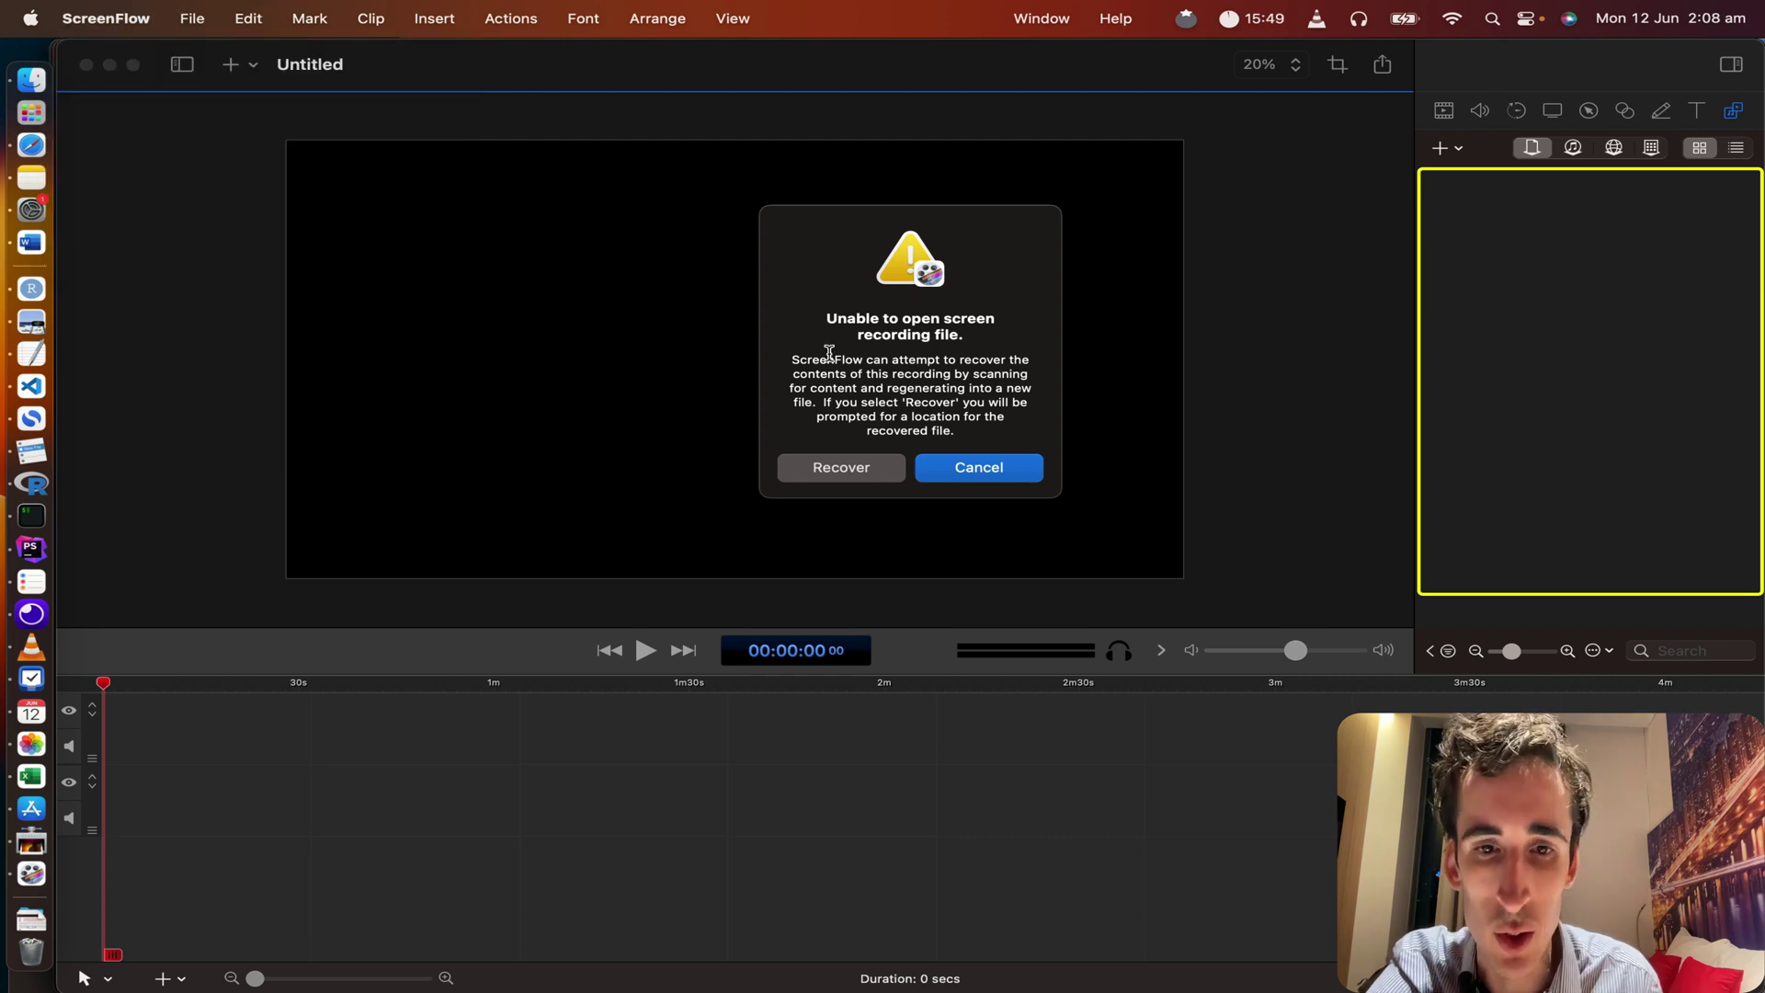
Step: Start recovering the unreadable recording and choose the ScreenFlow Data folder inside Movies as the save location
click(827, 471)
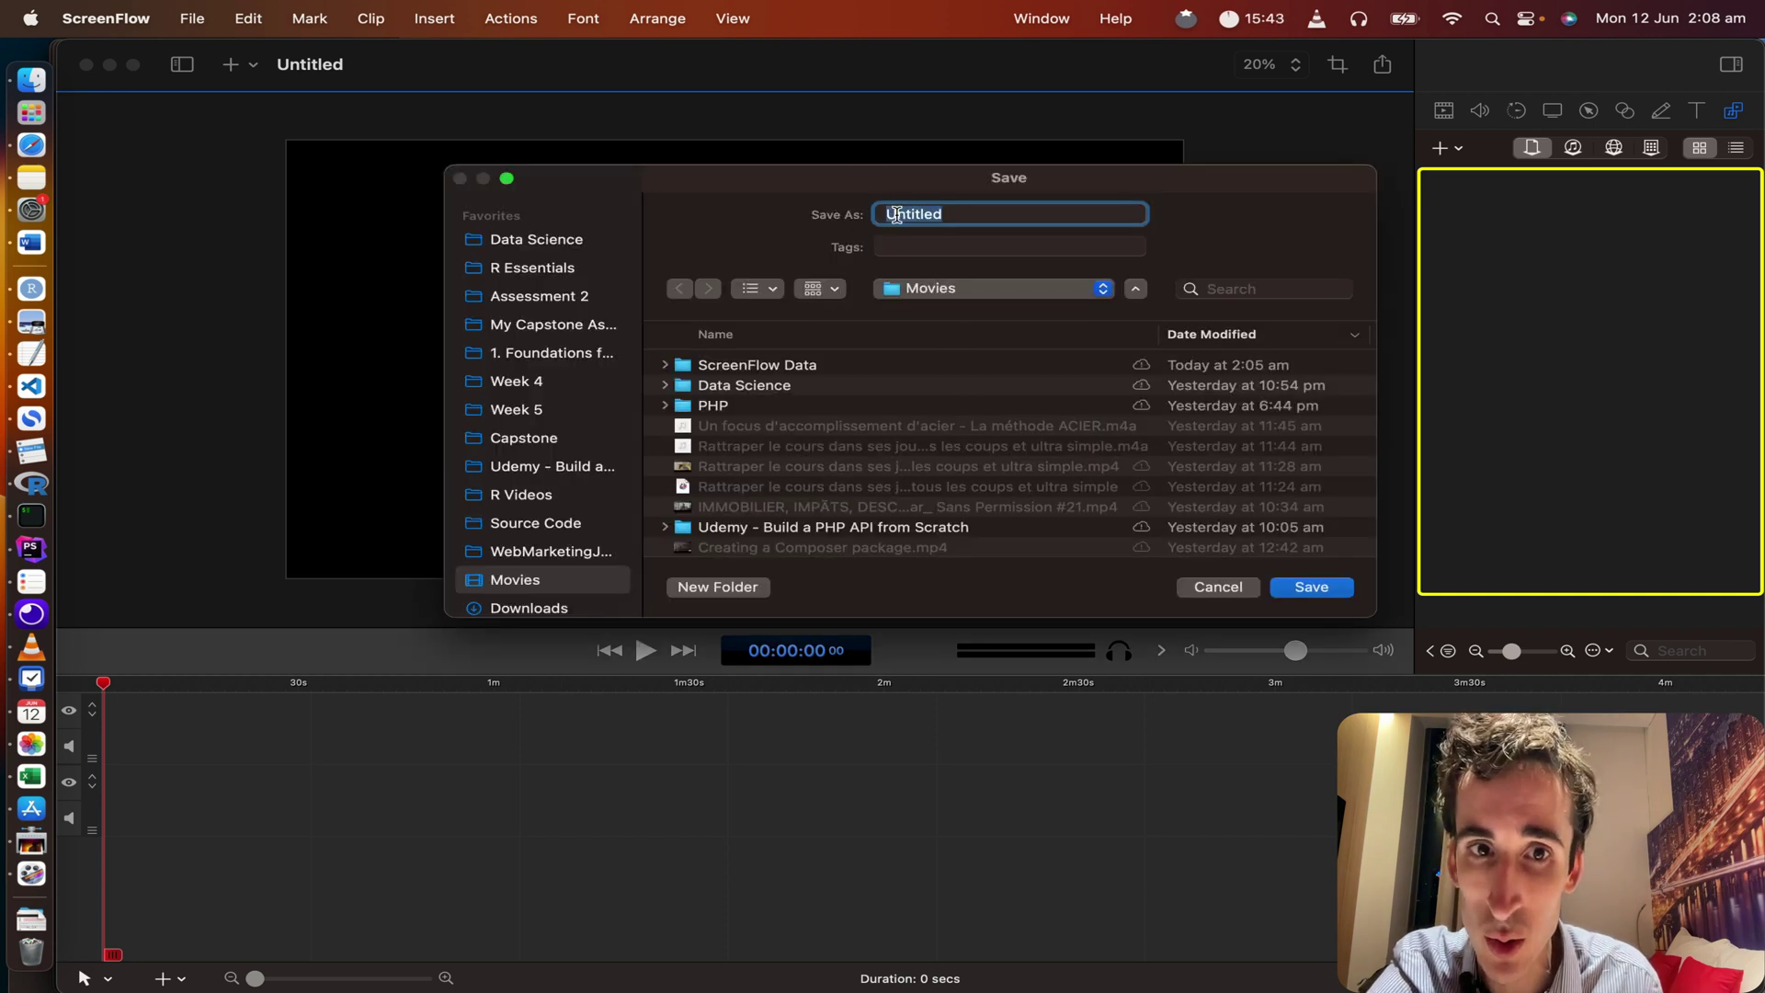
double_click(788, 370)
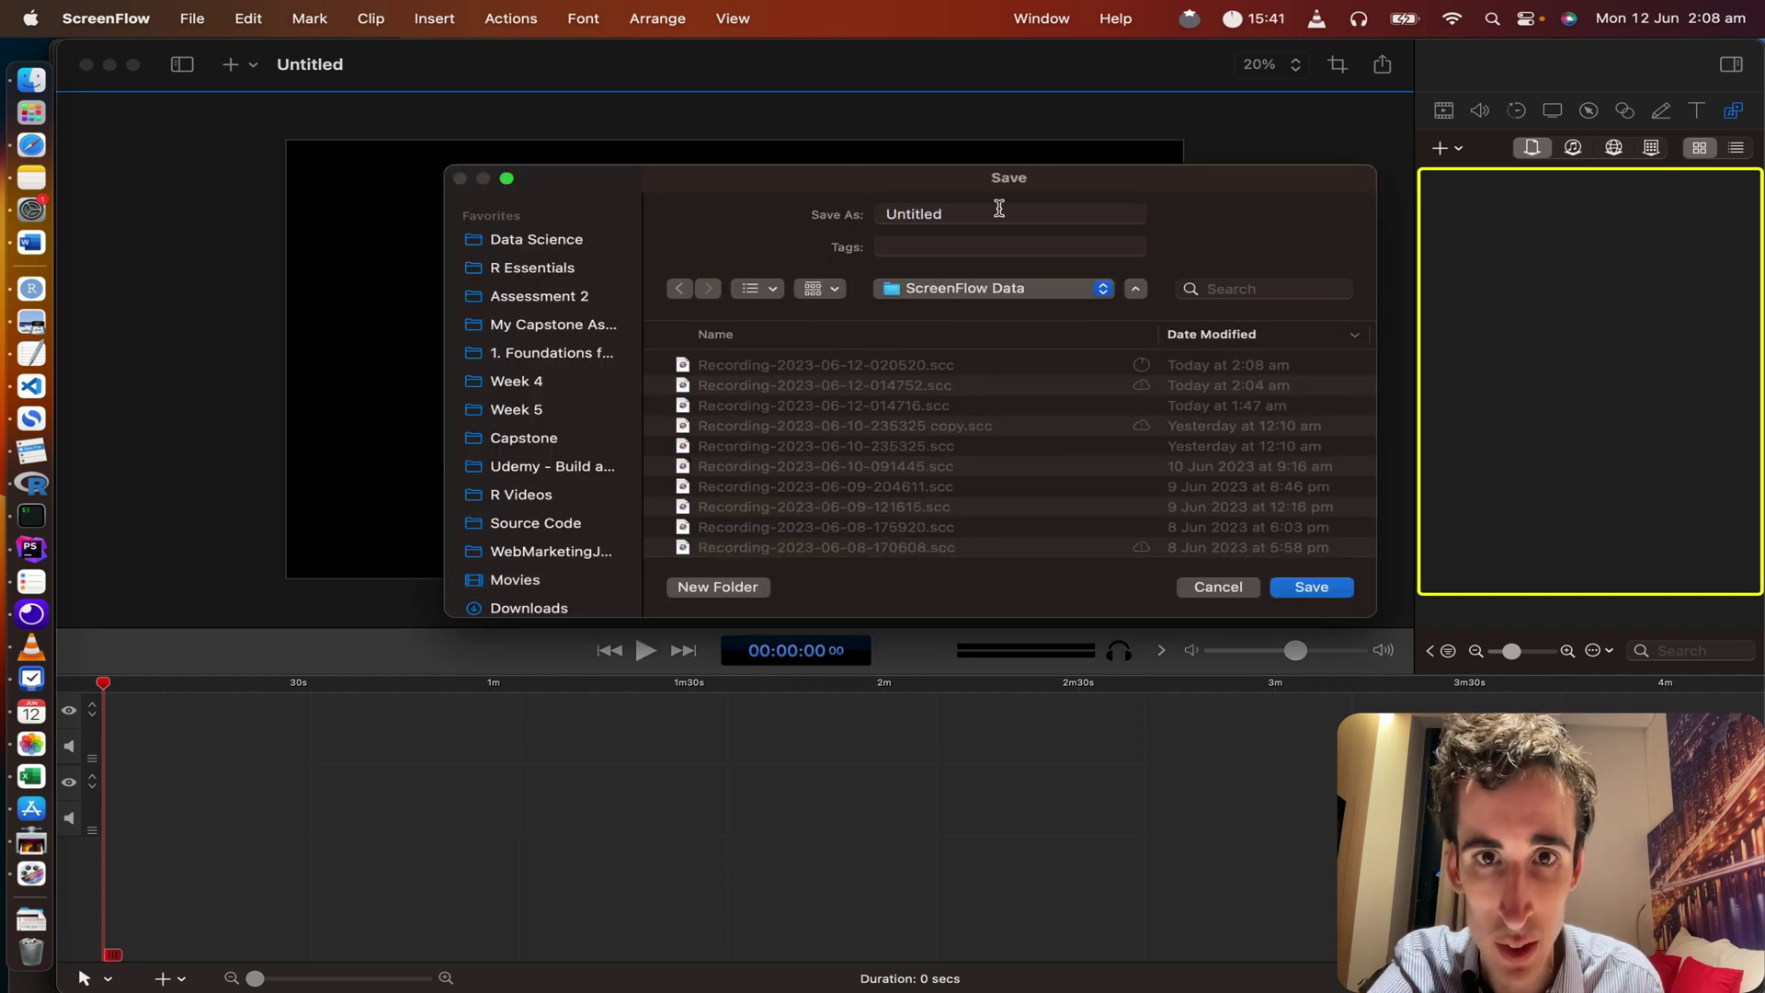
click(957, 212)
key(super+a)
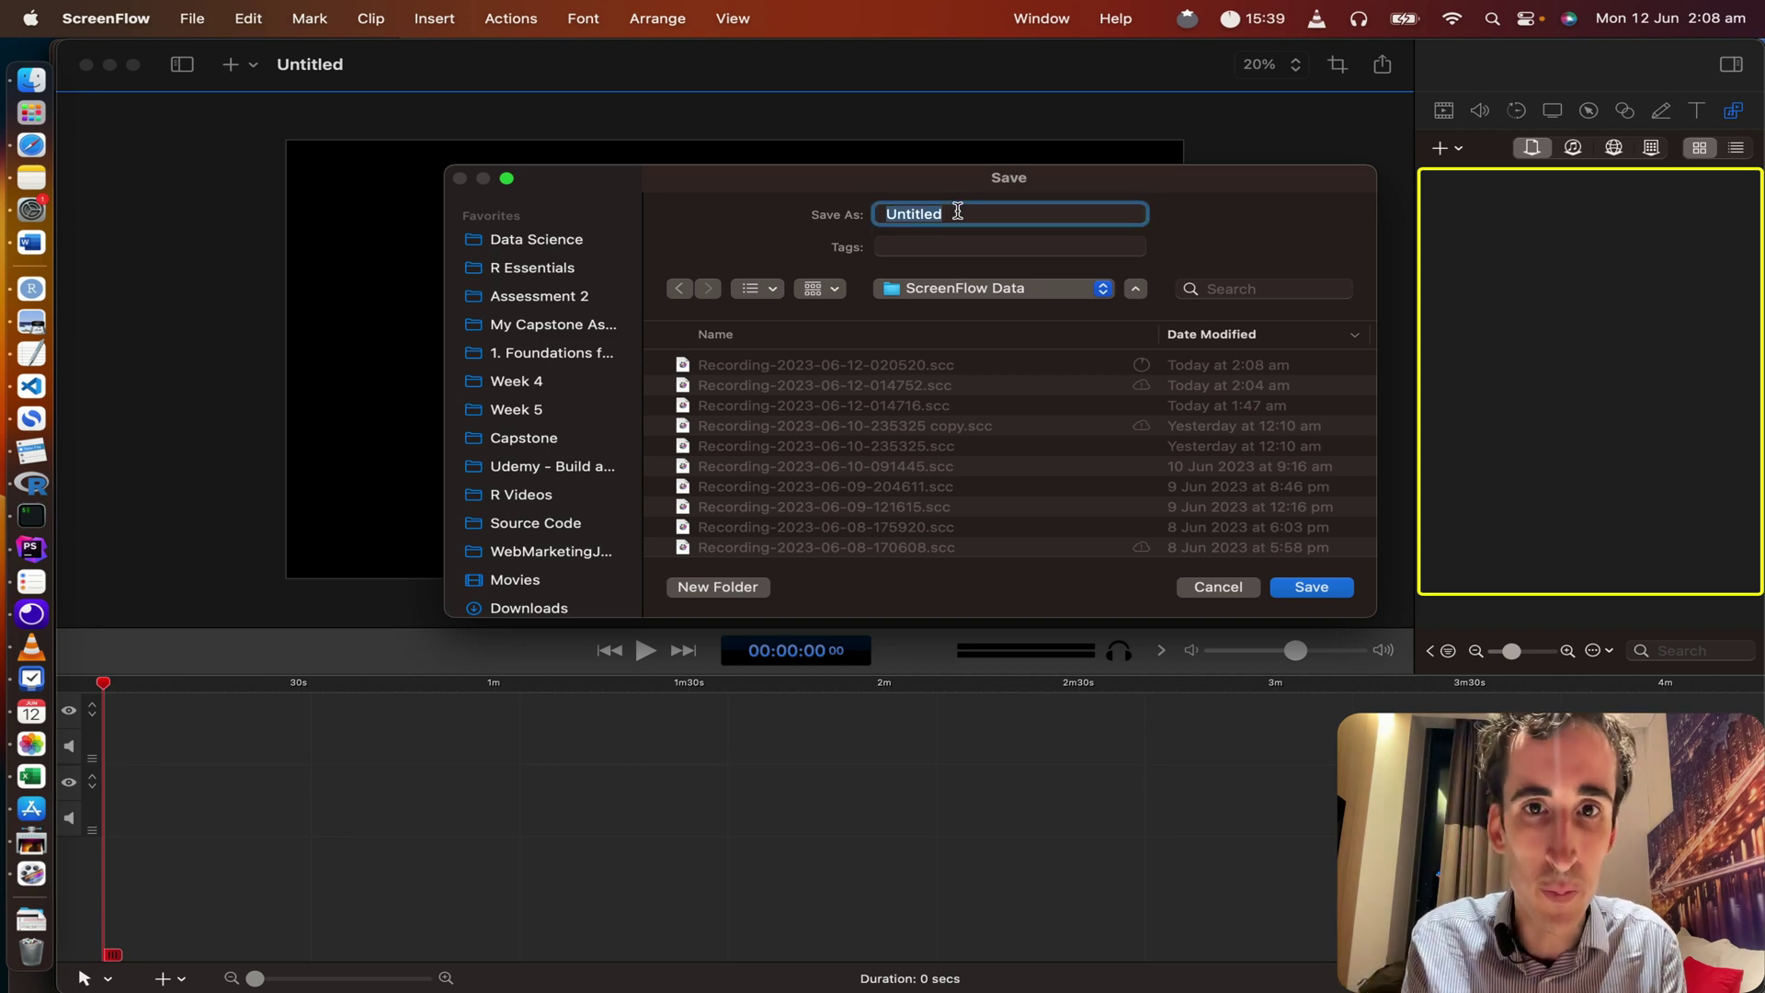
Step: Switch to Things, copy "the depracated `set-output`" from the task title, and paste it as the recovered file's name in ScreenFlow
key(super+Tab)
click(302, 492)
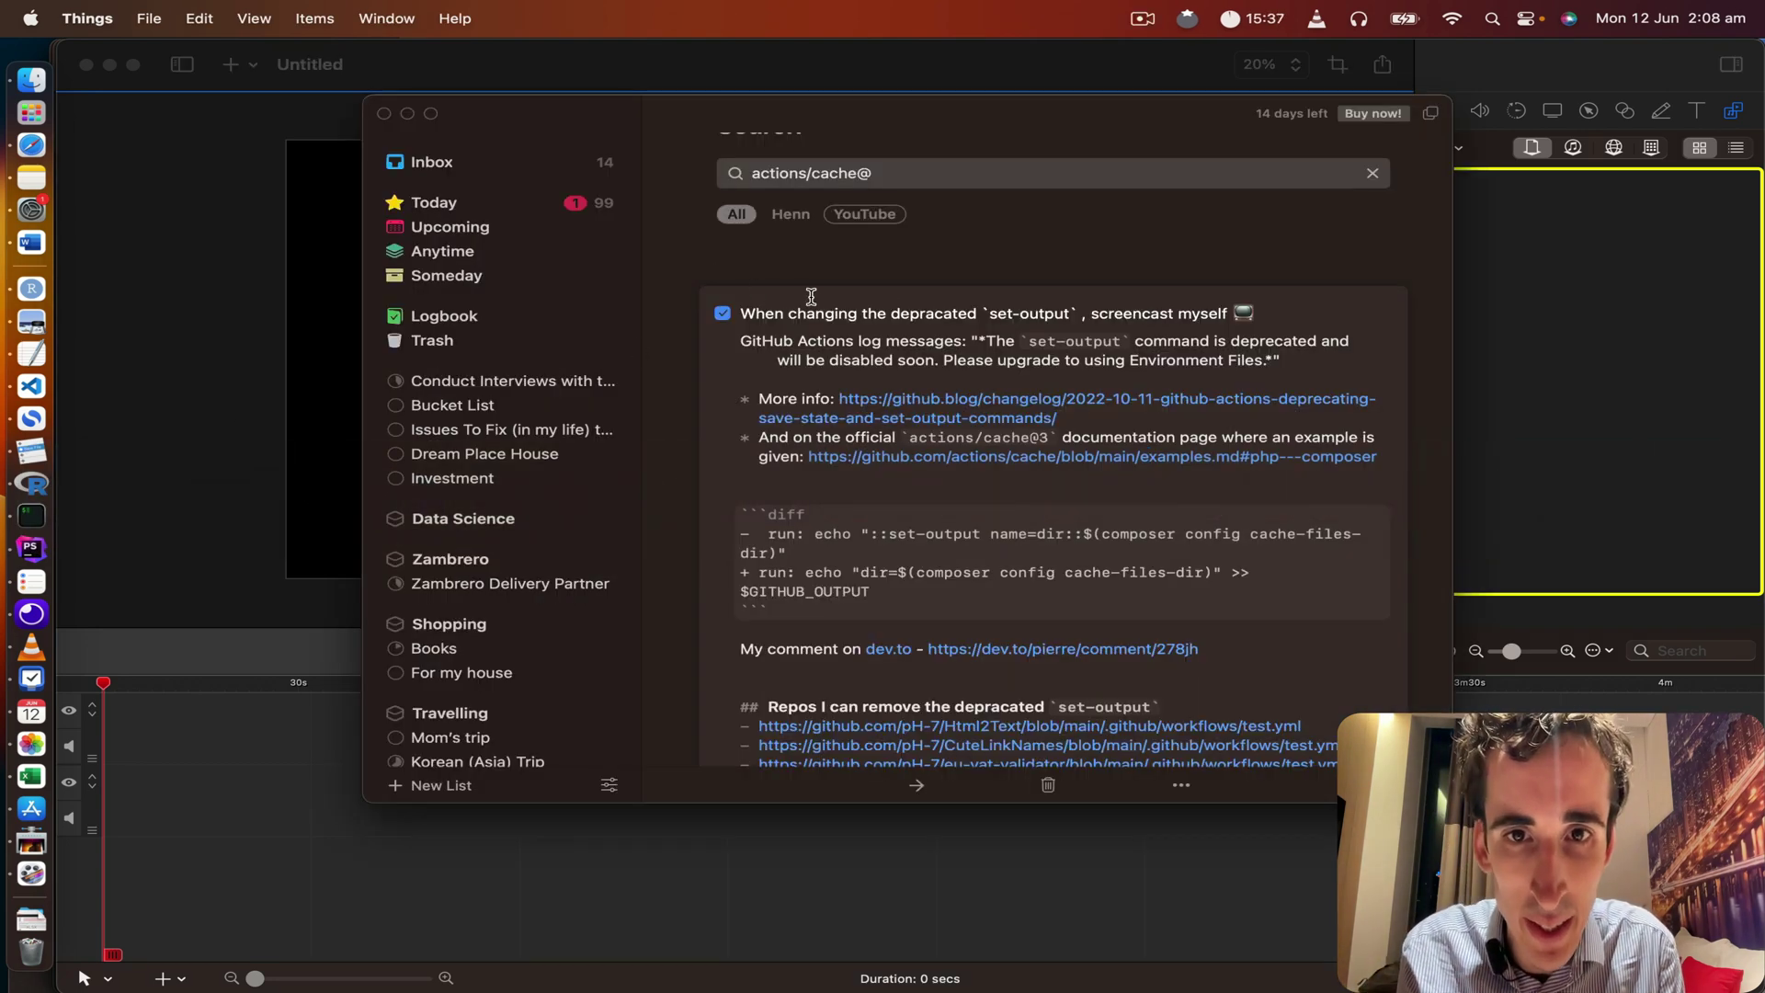
drag(899, 317, 1081, 313)
key(super+c)
drag(997, 134, 982, 588)
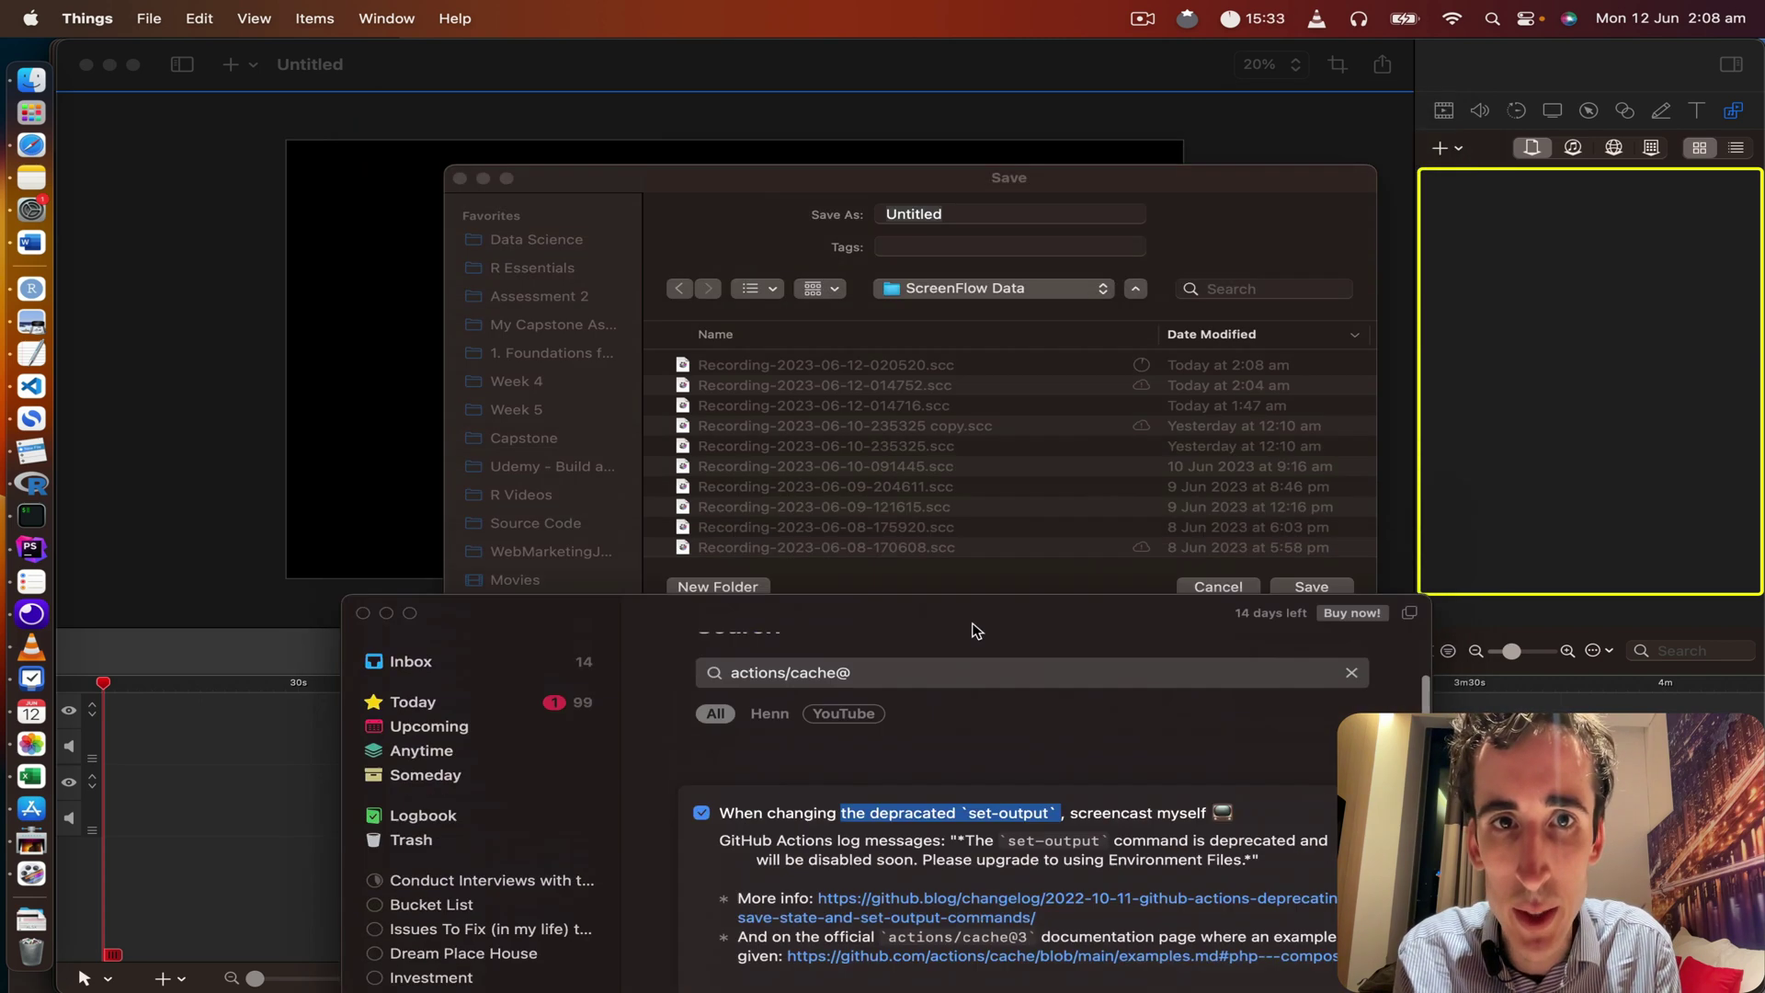
click(965, 208)
key(super+v)
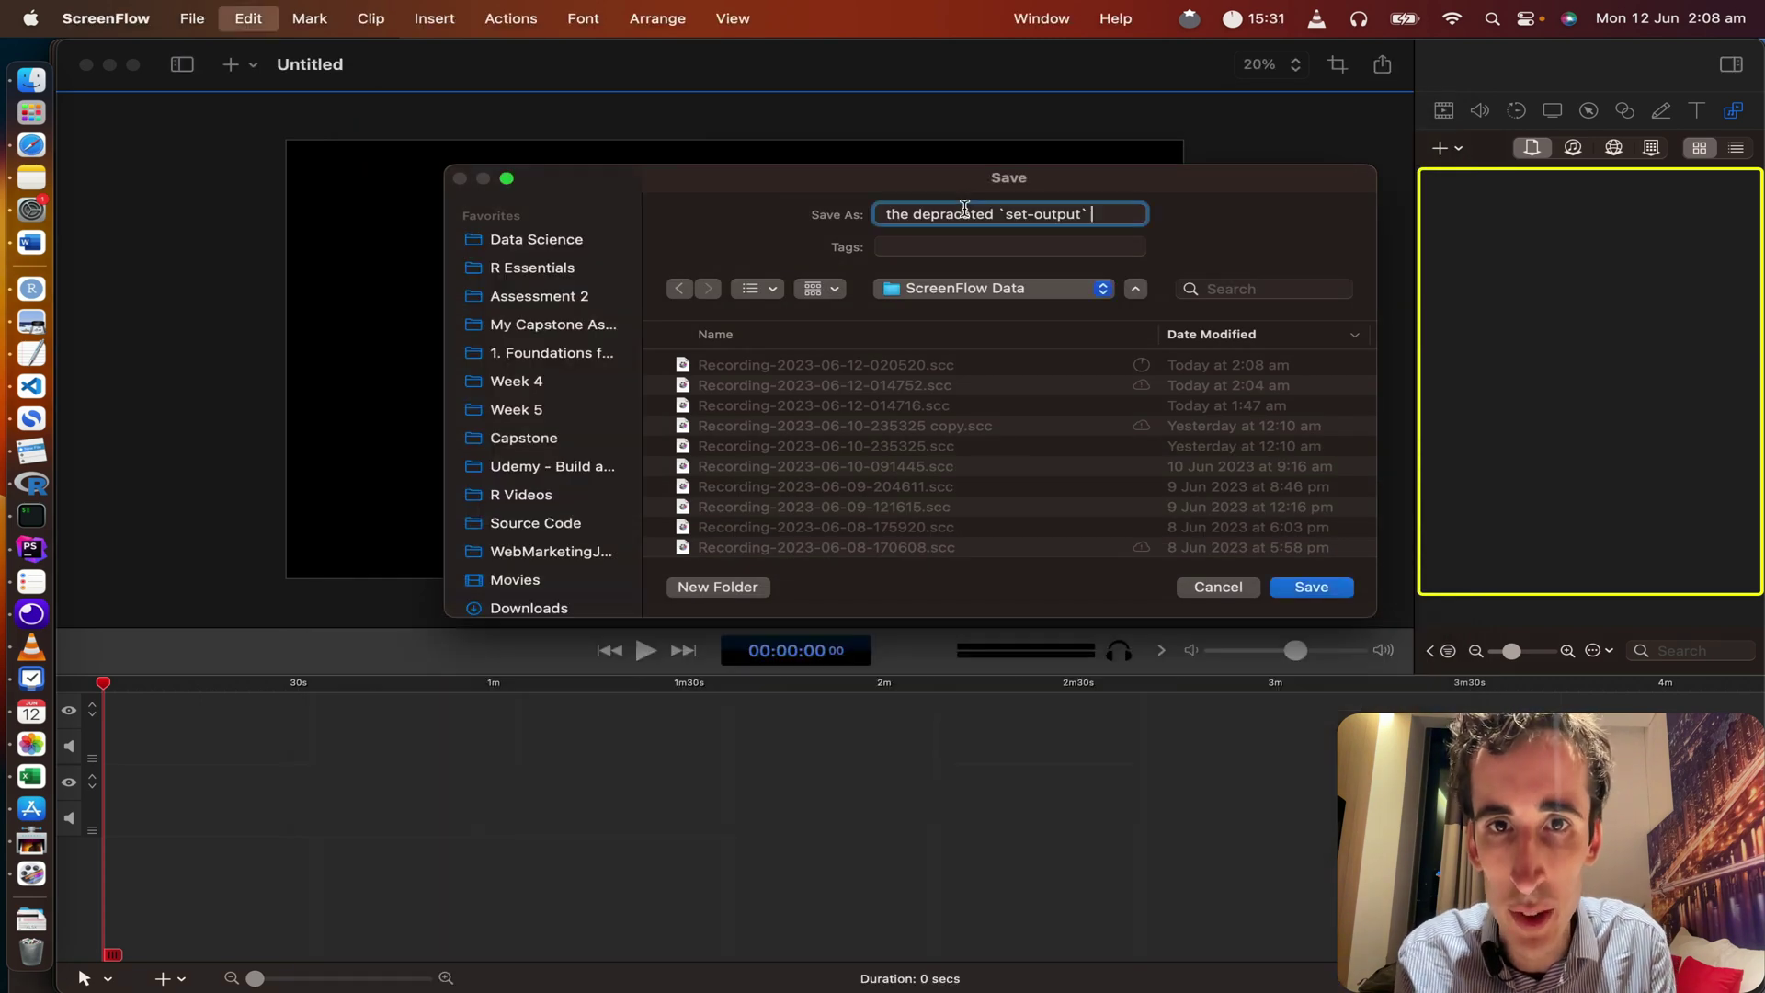
Step: Rework the start of the file name so it reads "Hoe to fix the depracated `set-output`"
click(897, 214)
key(BackSpace)
key(BackSpace)
text(Th)
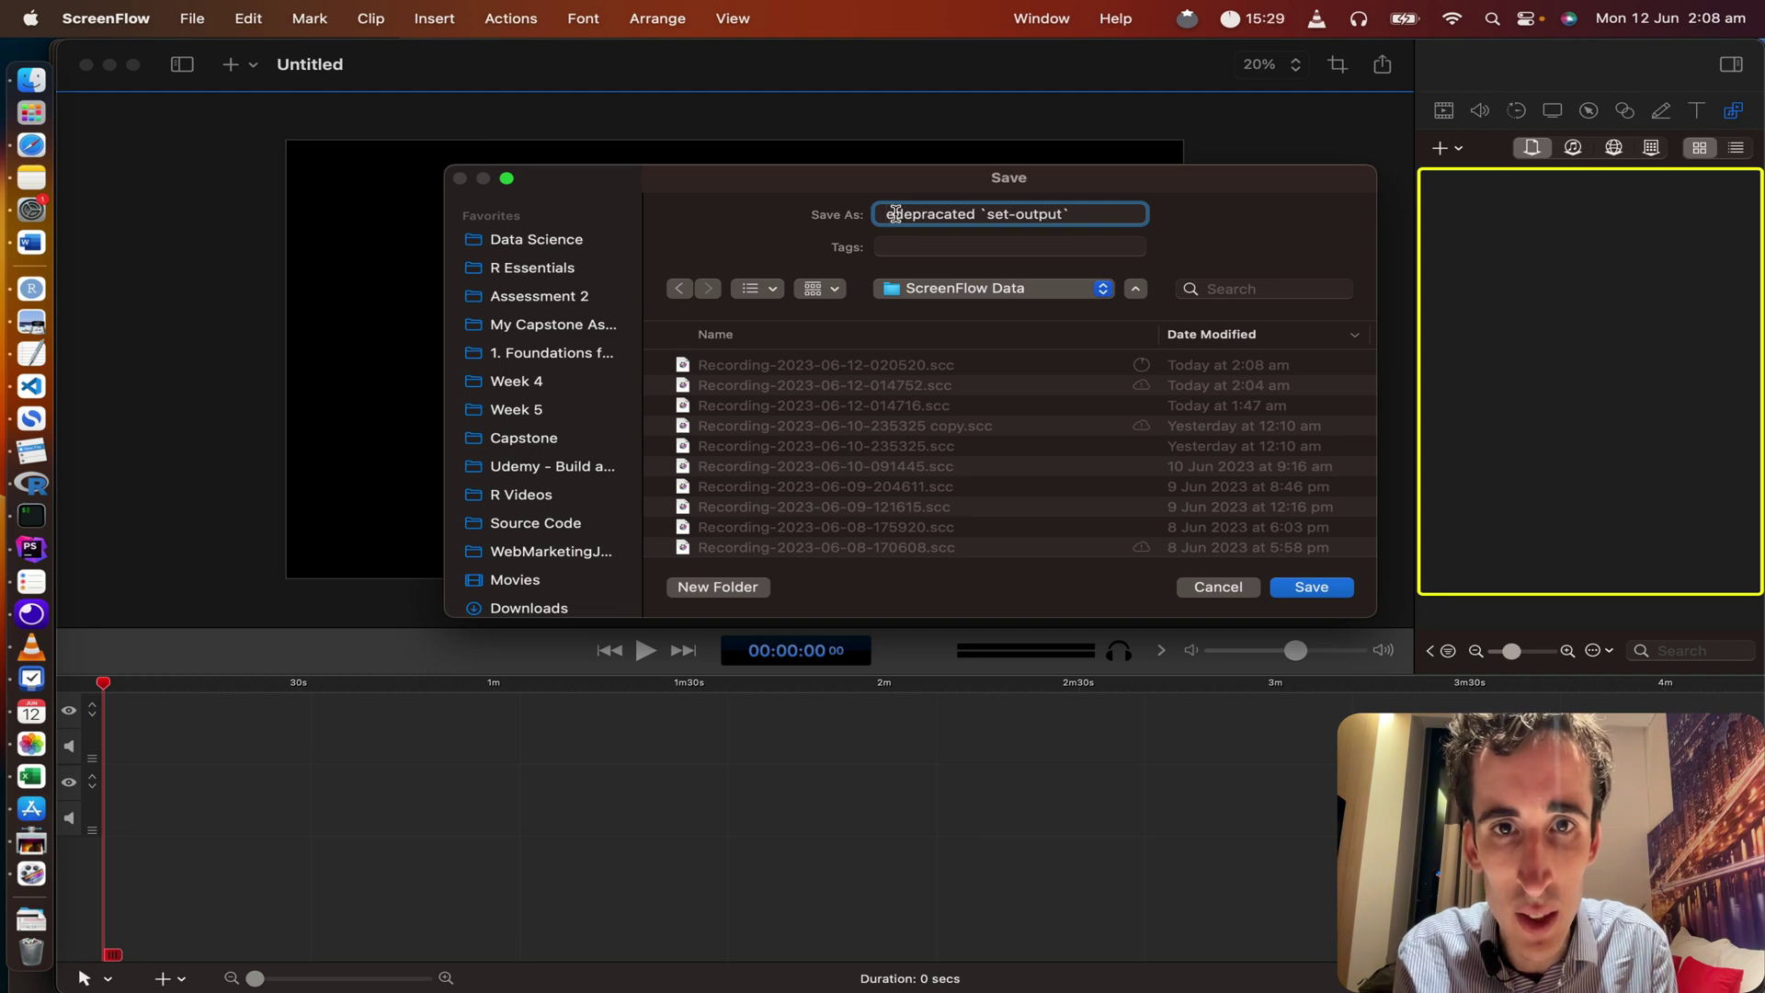
text(to f)
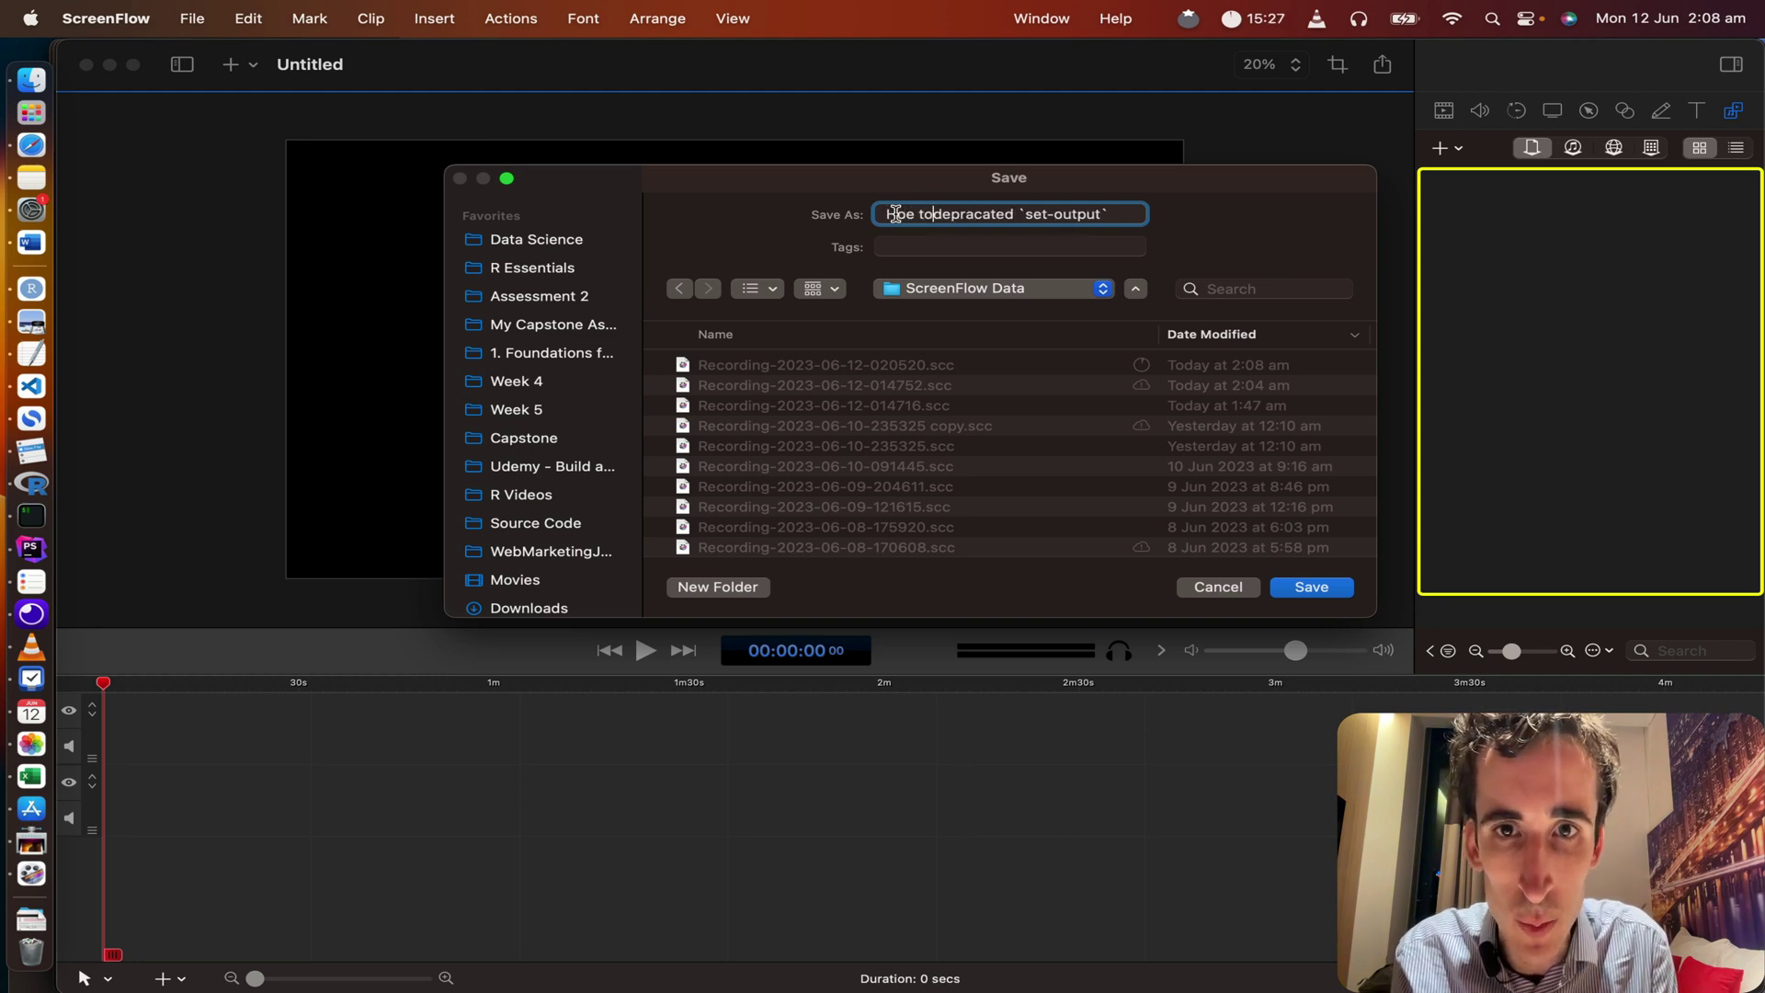
text(ix the)
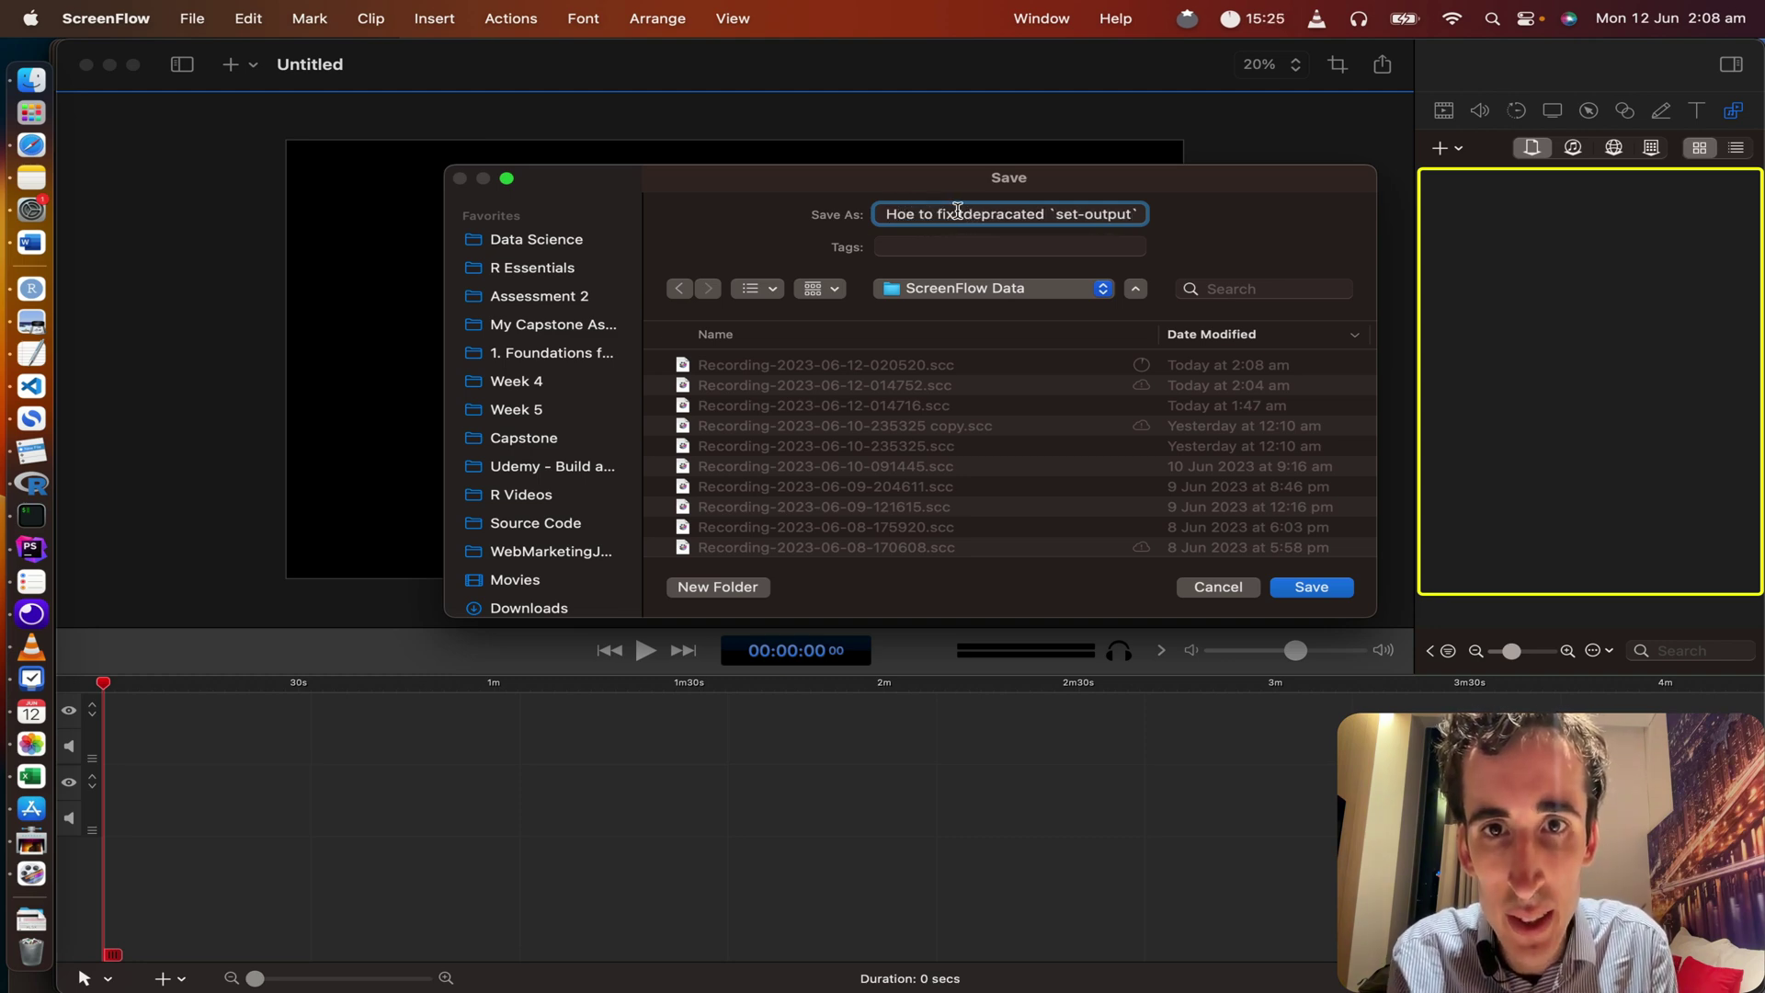
Step: Append "in GitHub Actions v3 with" to the end of the recovered file's name
key(super+Right)
text(in GitHu)
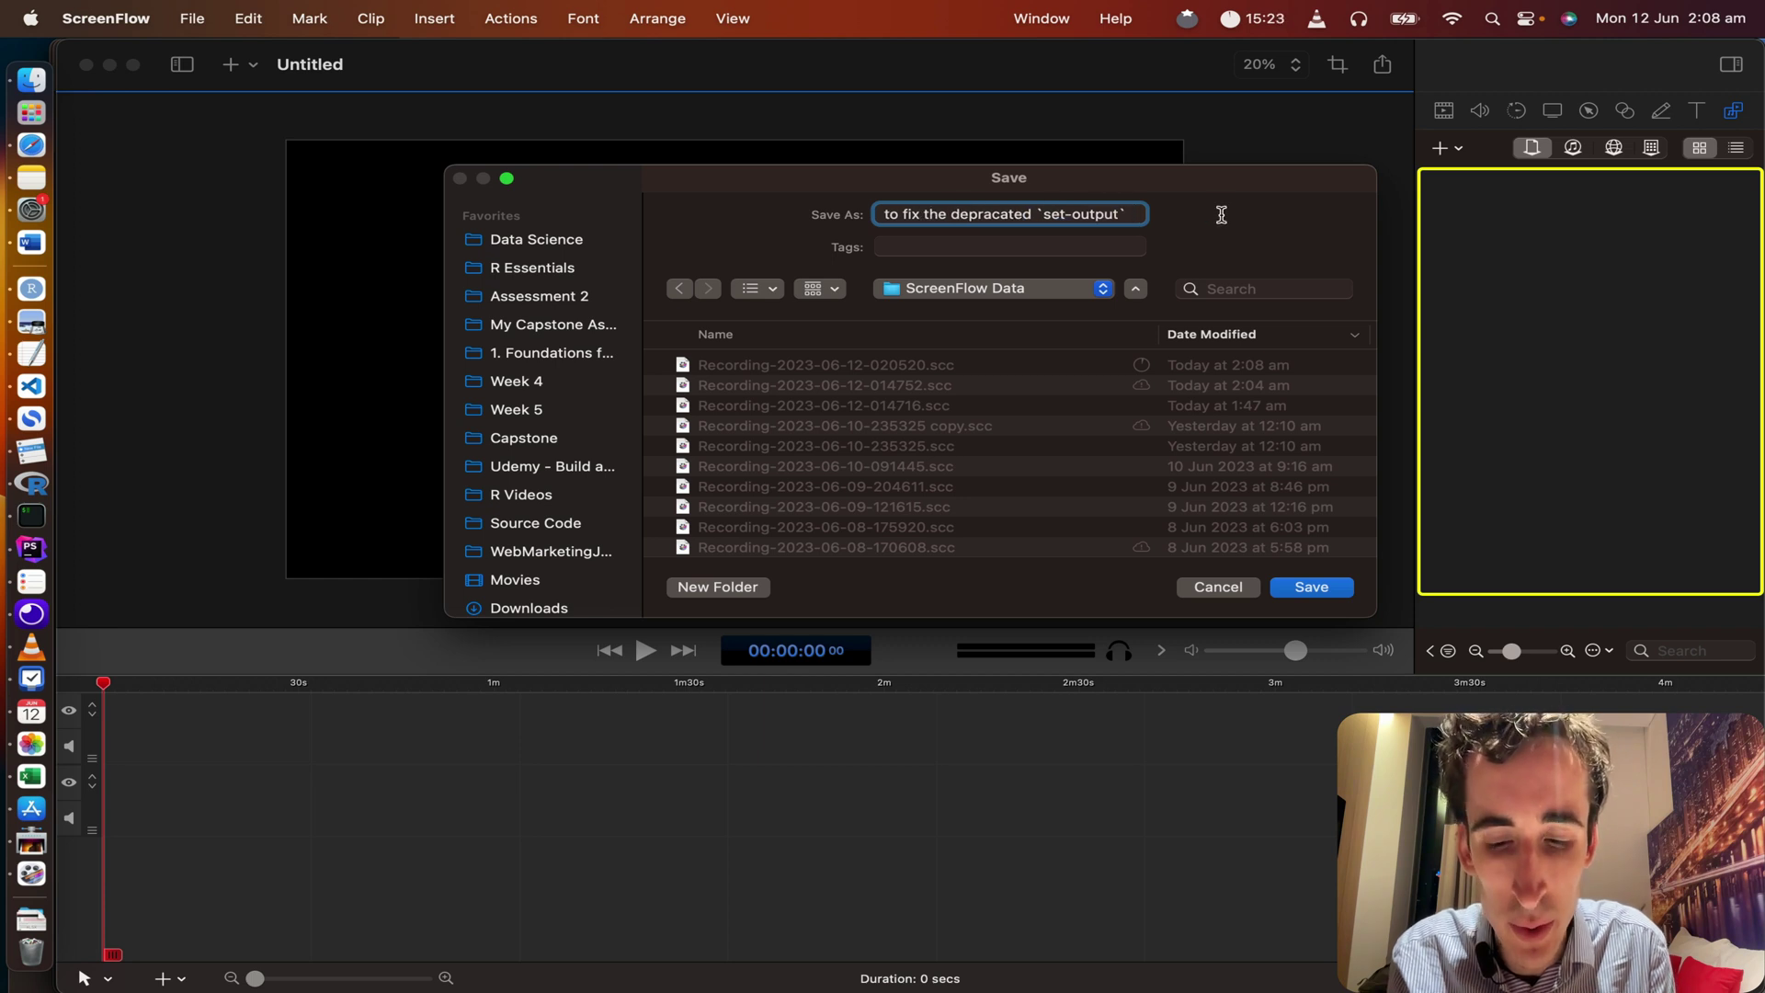
text(b)
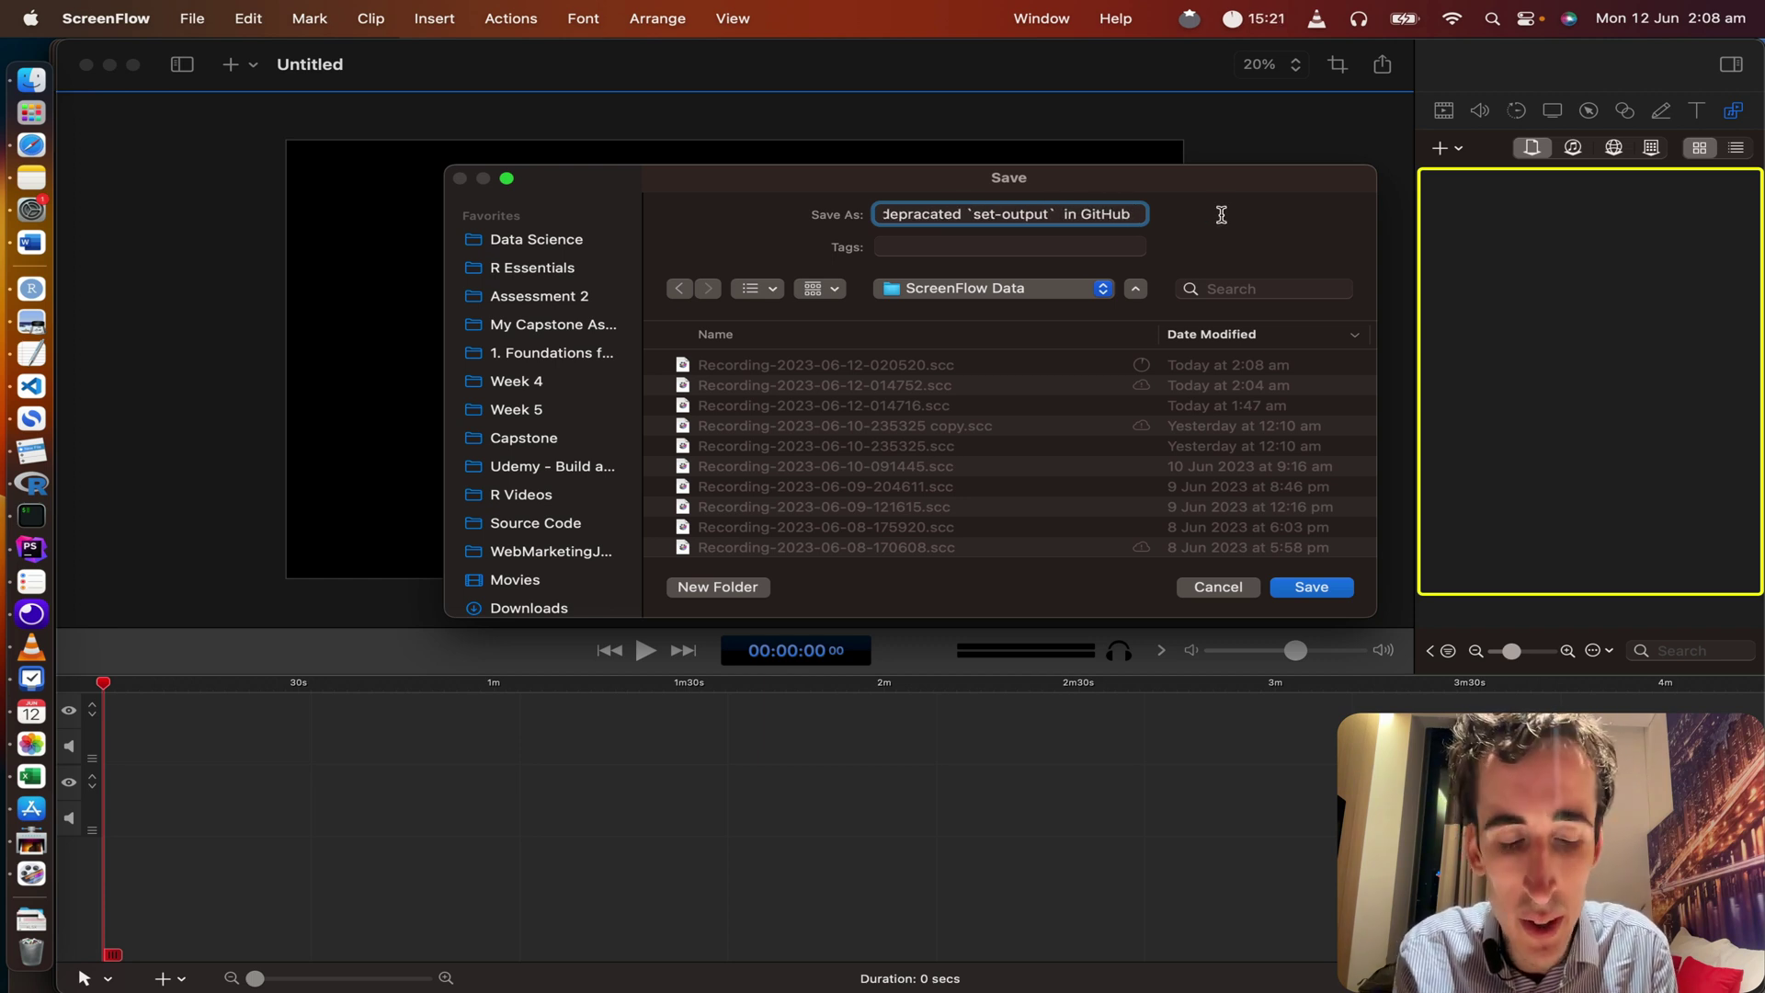
text( Actions)
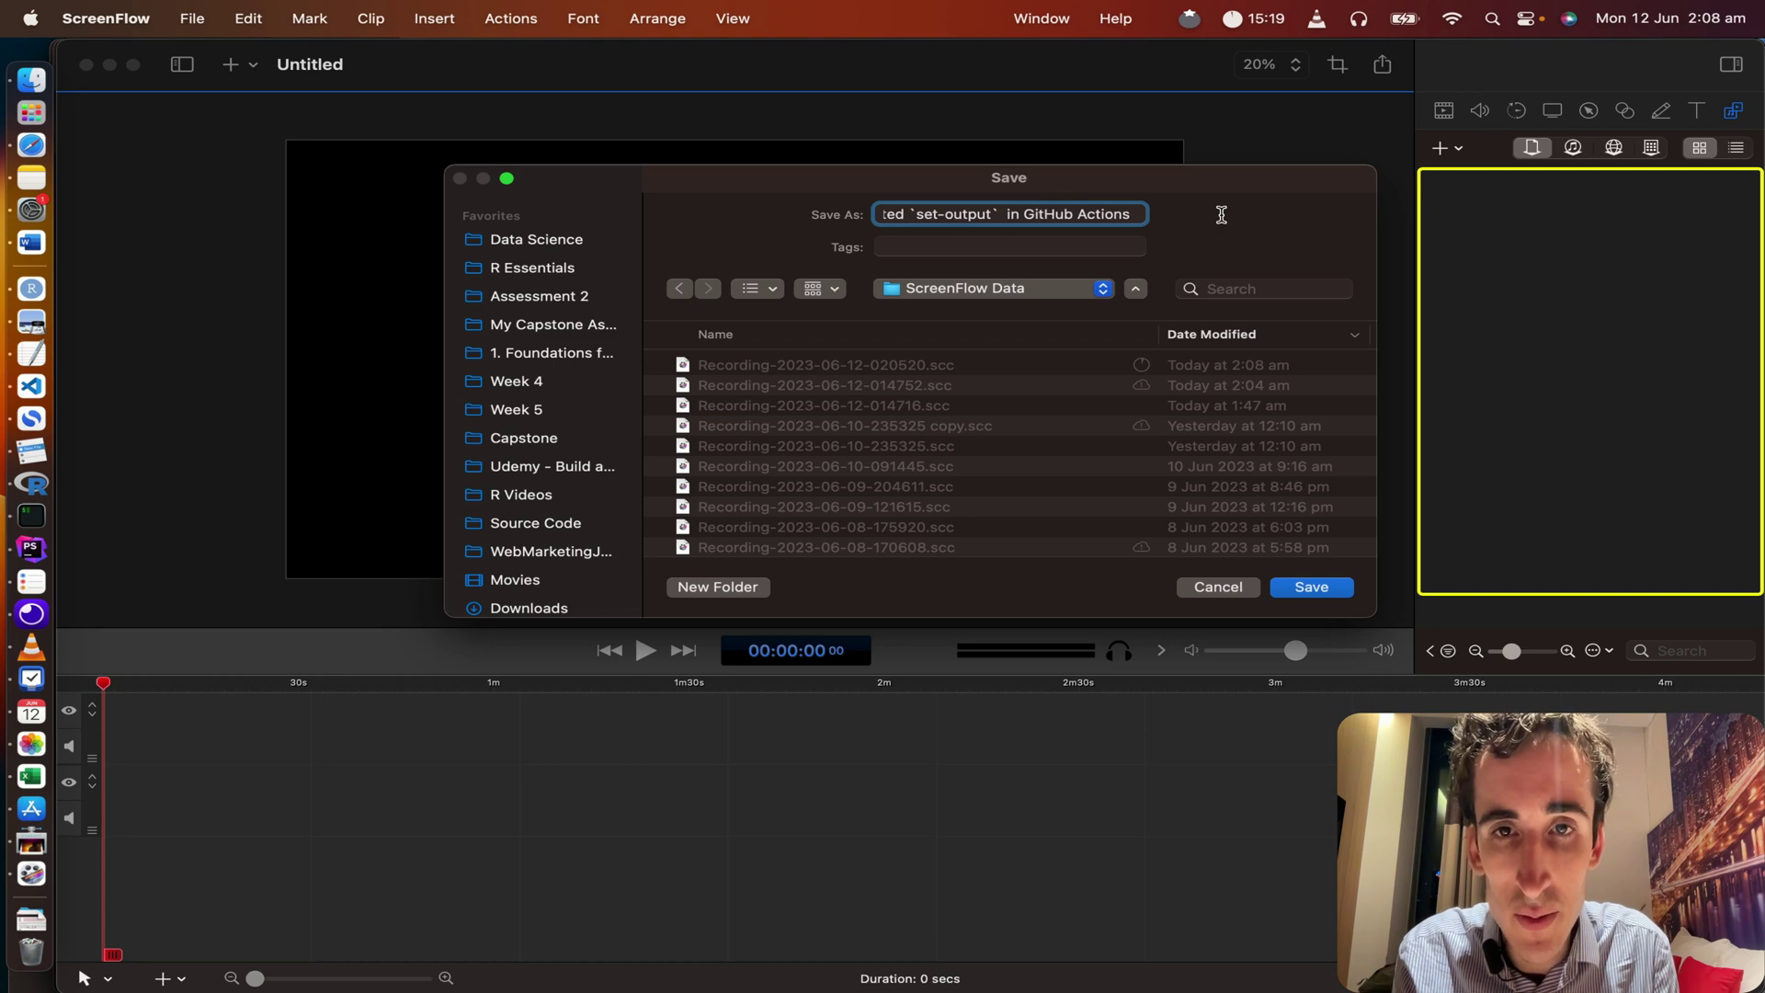
text( v3)
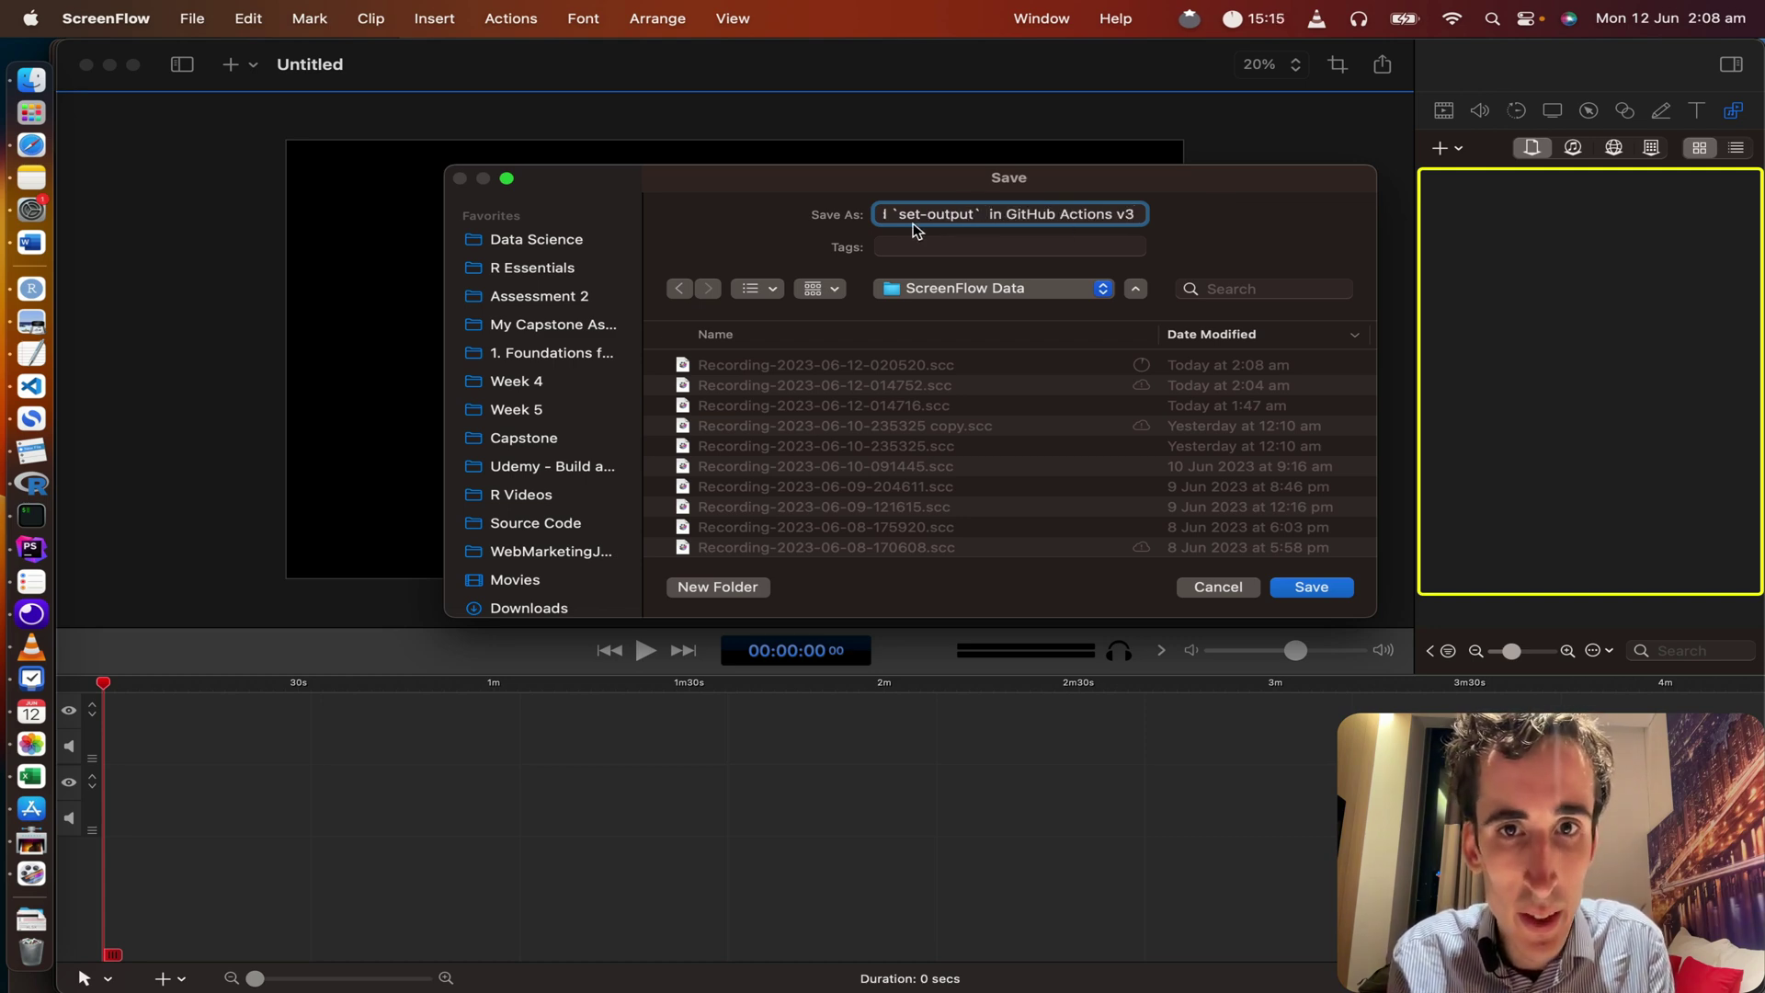
text( wi)
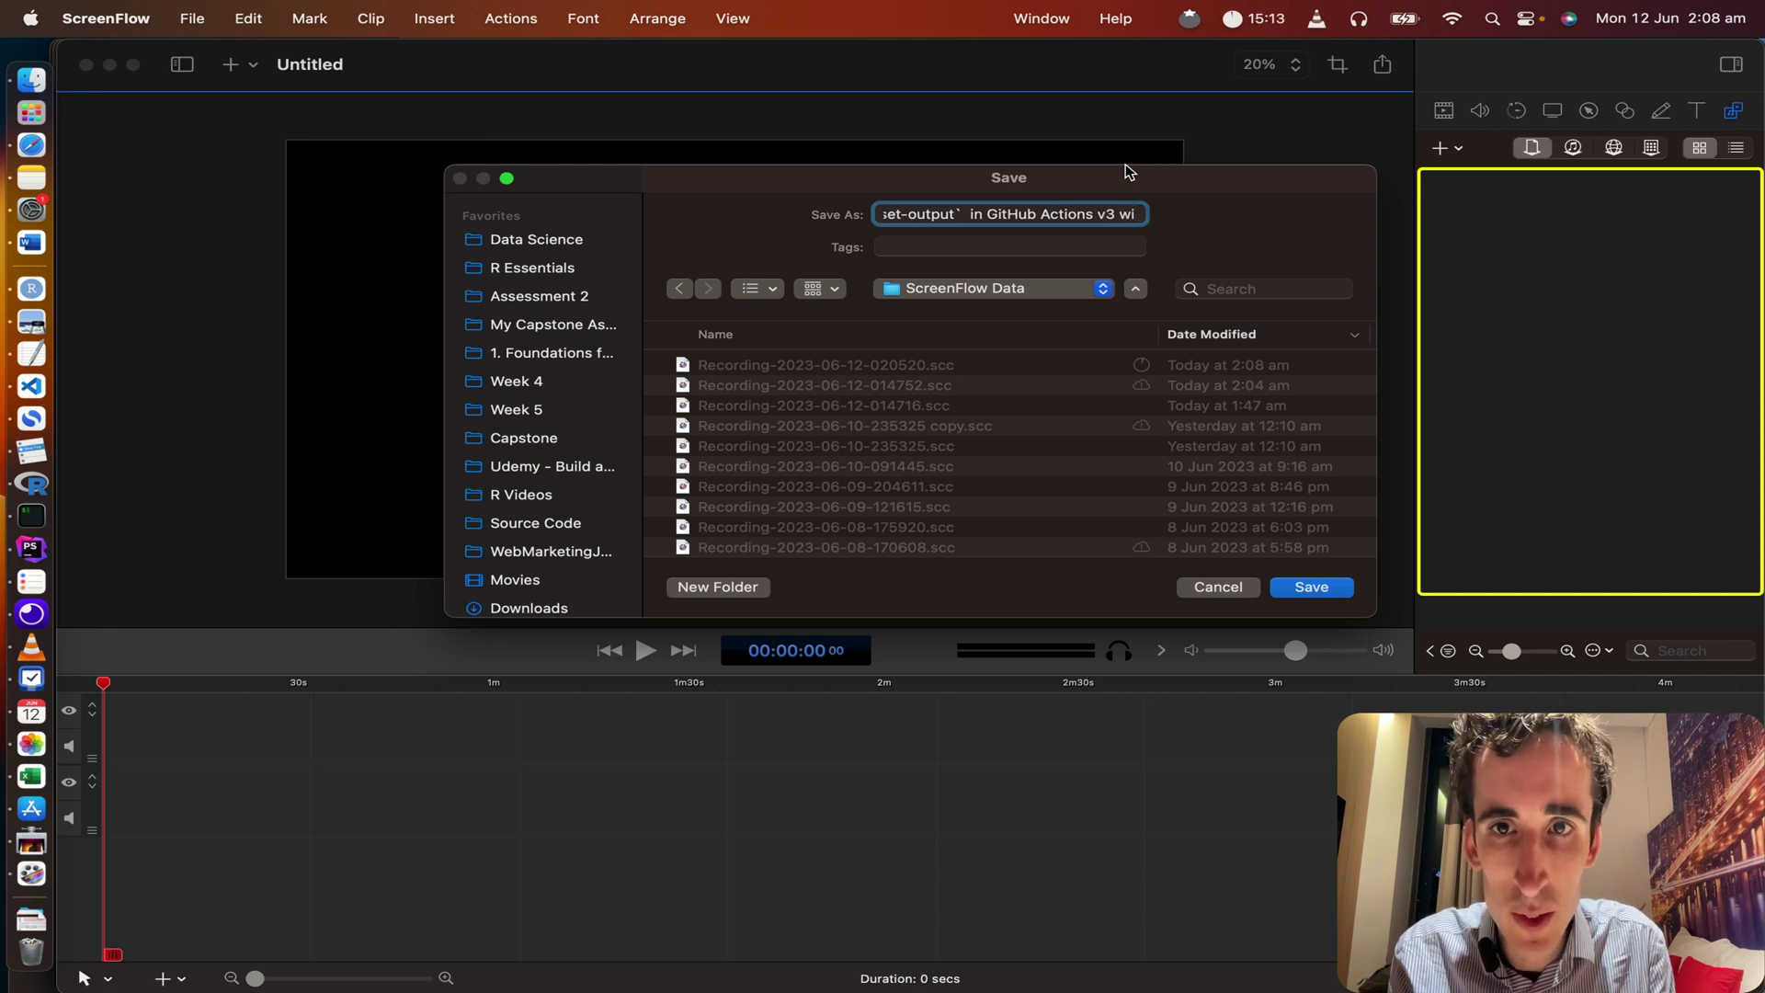
text(th)
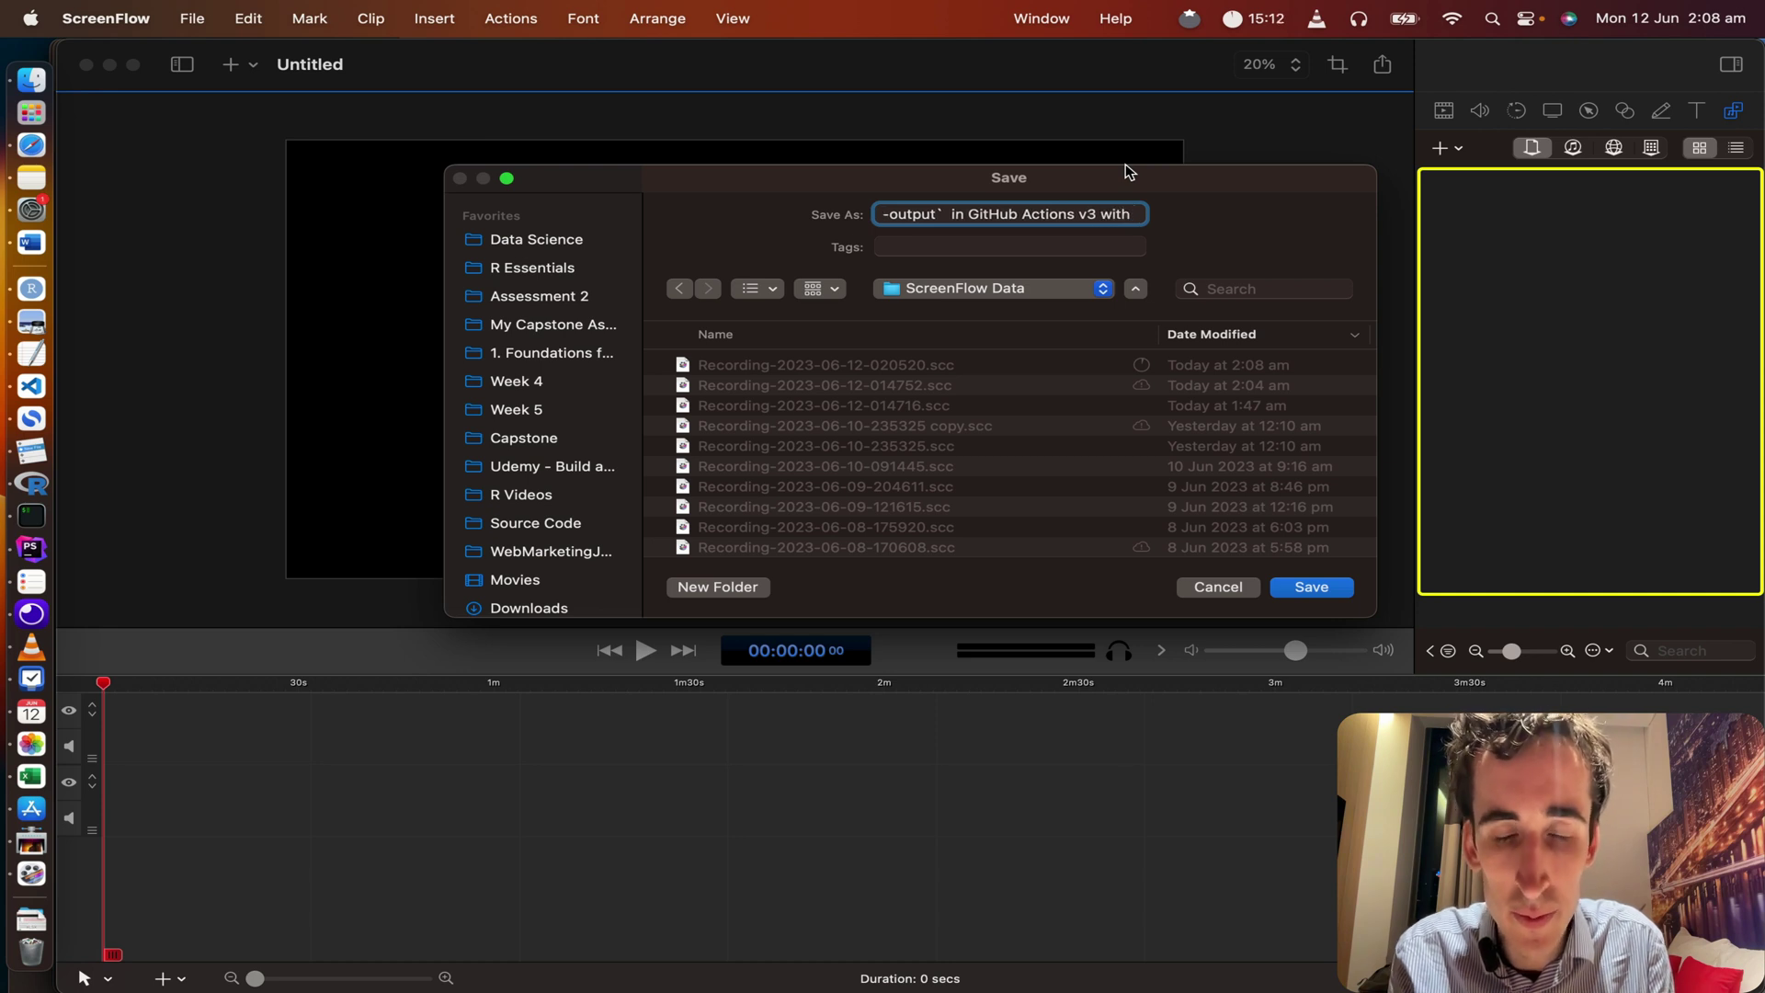
Step: Review the file name from its beginning and replace the word "in" before "GitHub" with "for"
key(cmd+a)
click(917, 226)
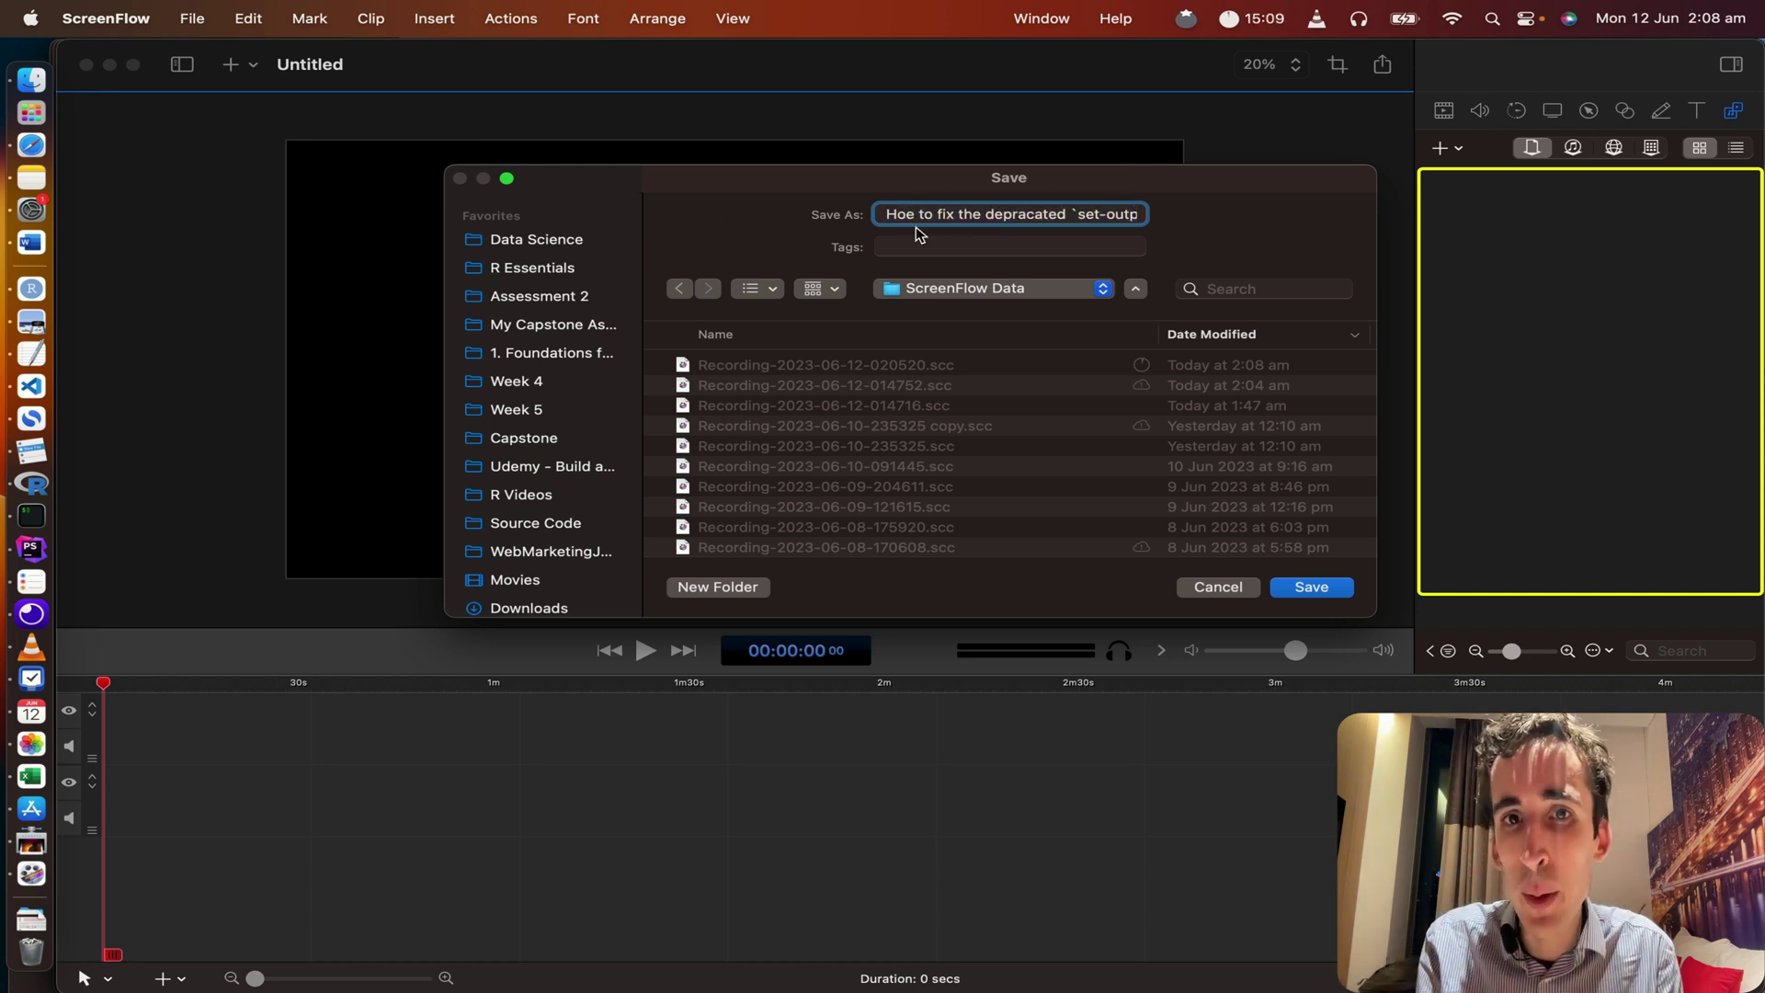
drag(1082, 213, 1134, 217)
click(1057, 216)
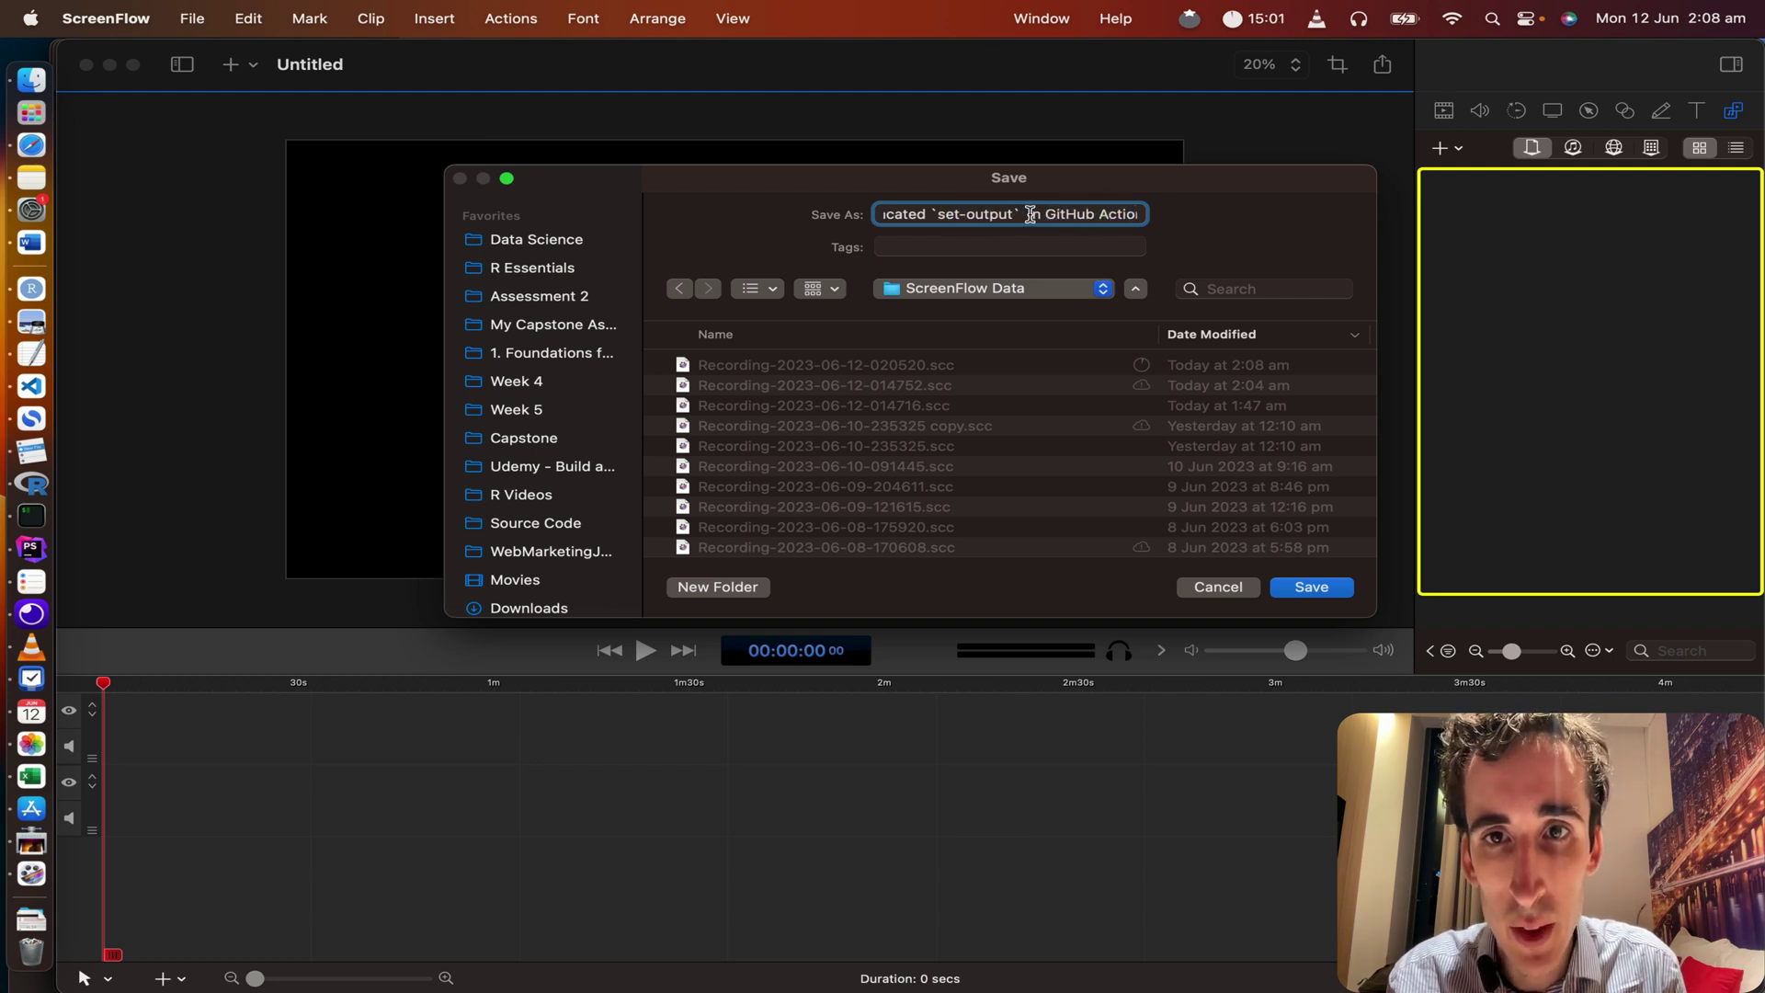
double_click(1031, 214)
text(for)
Step: Replace "v3 with" at the end of the file name with "Composer PHP cache"
drag(1088, 217, 1270, 225)
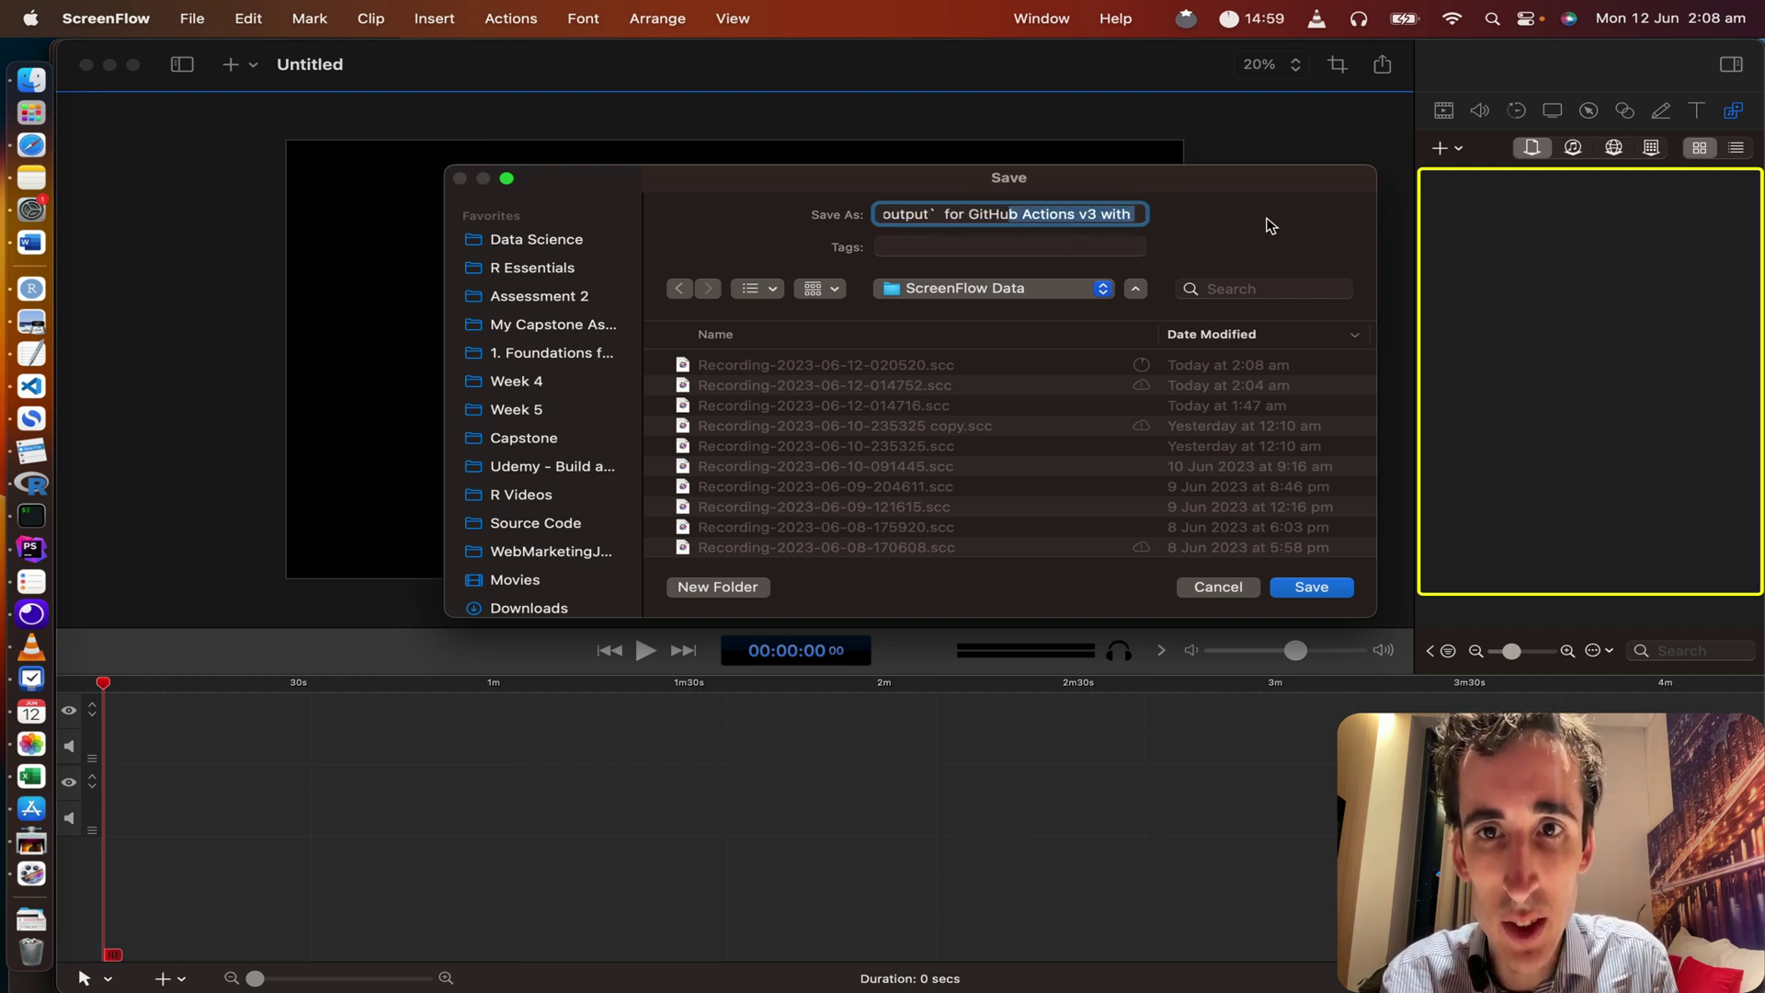
key(Left)
key(Left)
key(Left)
key(Left)
key(Left)
key(Left)
key(Left)
key(Left)
key(Left)
key(Left)
key(Left)
key(Left)
key(Left)
key(Left)
key(Left)
key(Left)
key(Left)
key(Left)
key(Left)
key(Left)
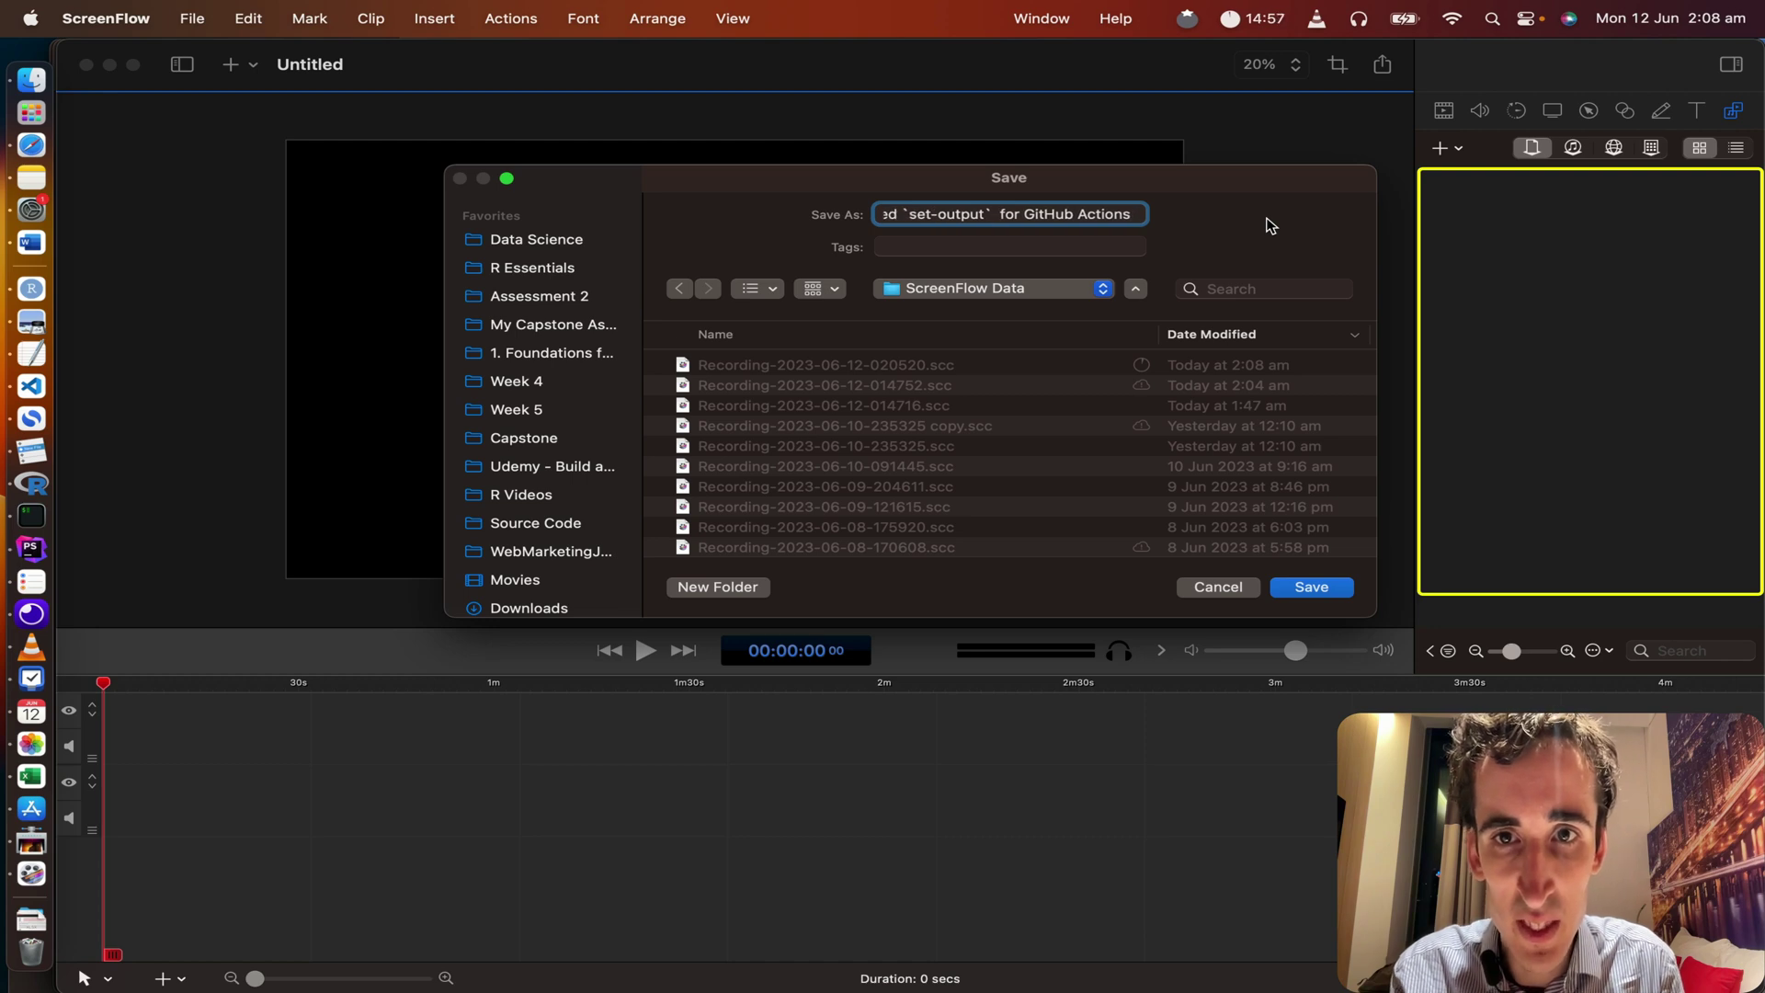
text(Composer)
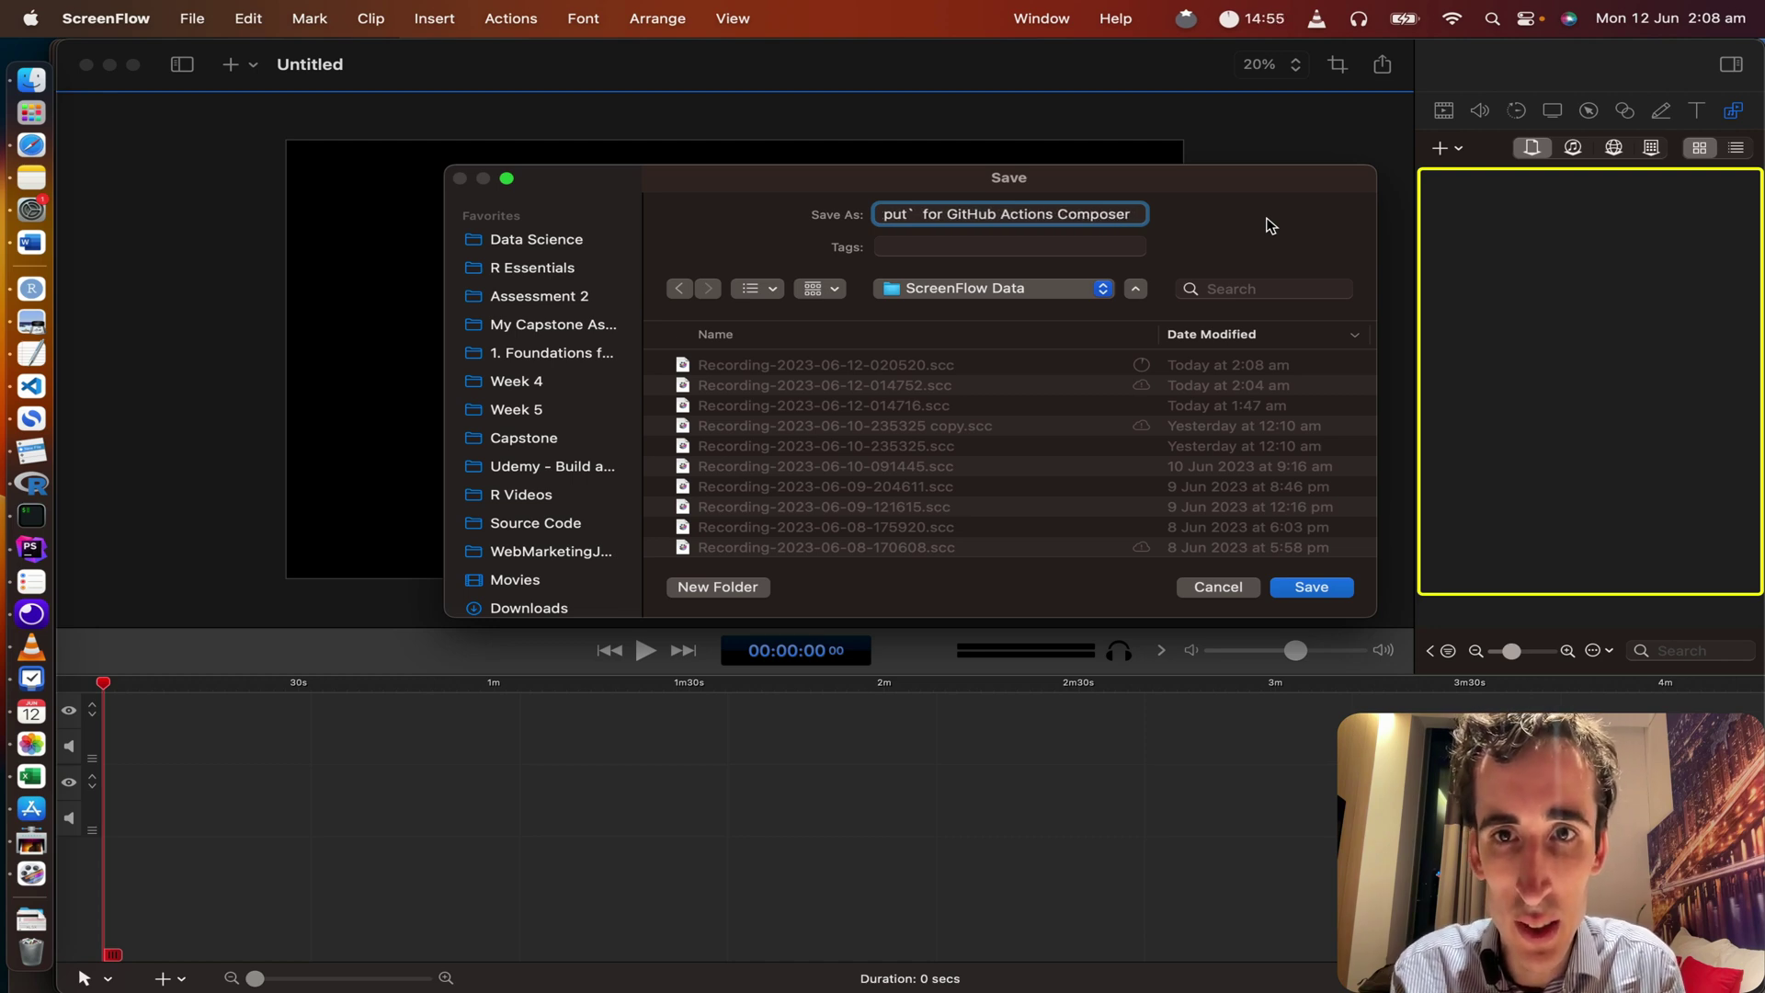
text( PHP cache)
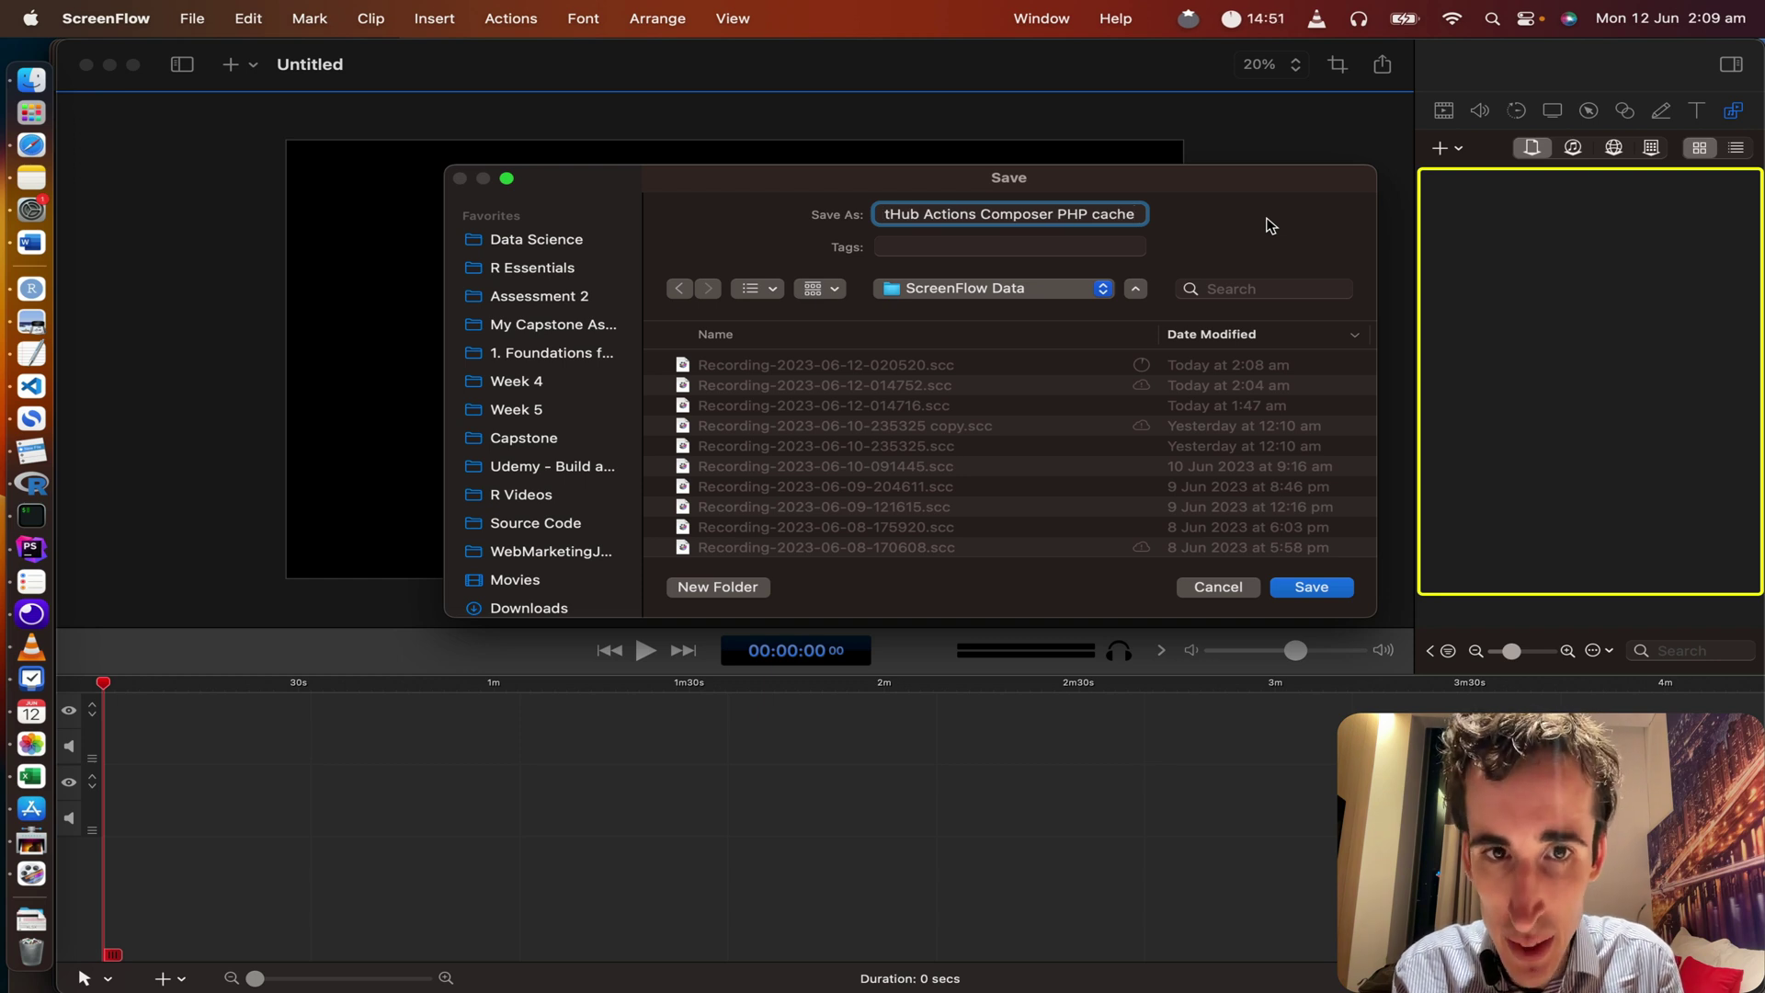
Step: Save the recovered recording under the entered name and dismiss the recovery message
key(Return)
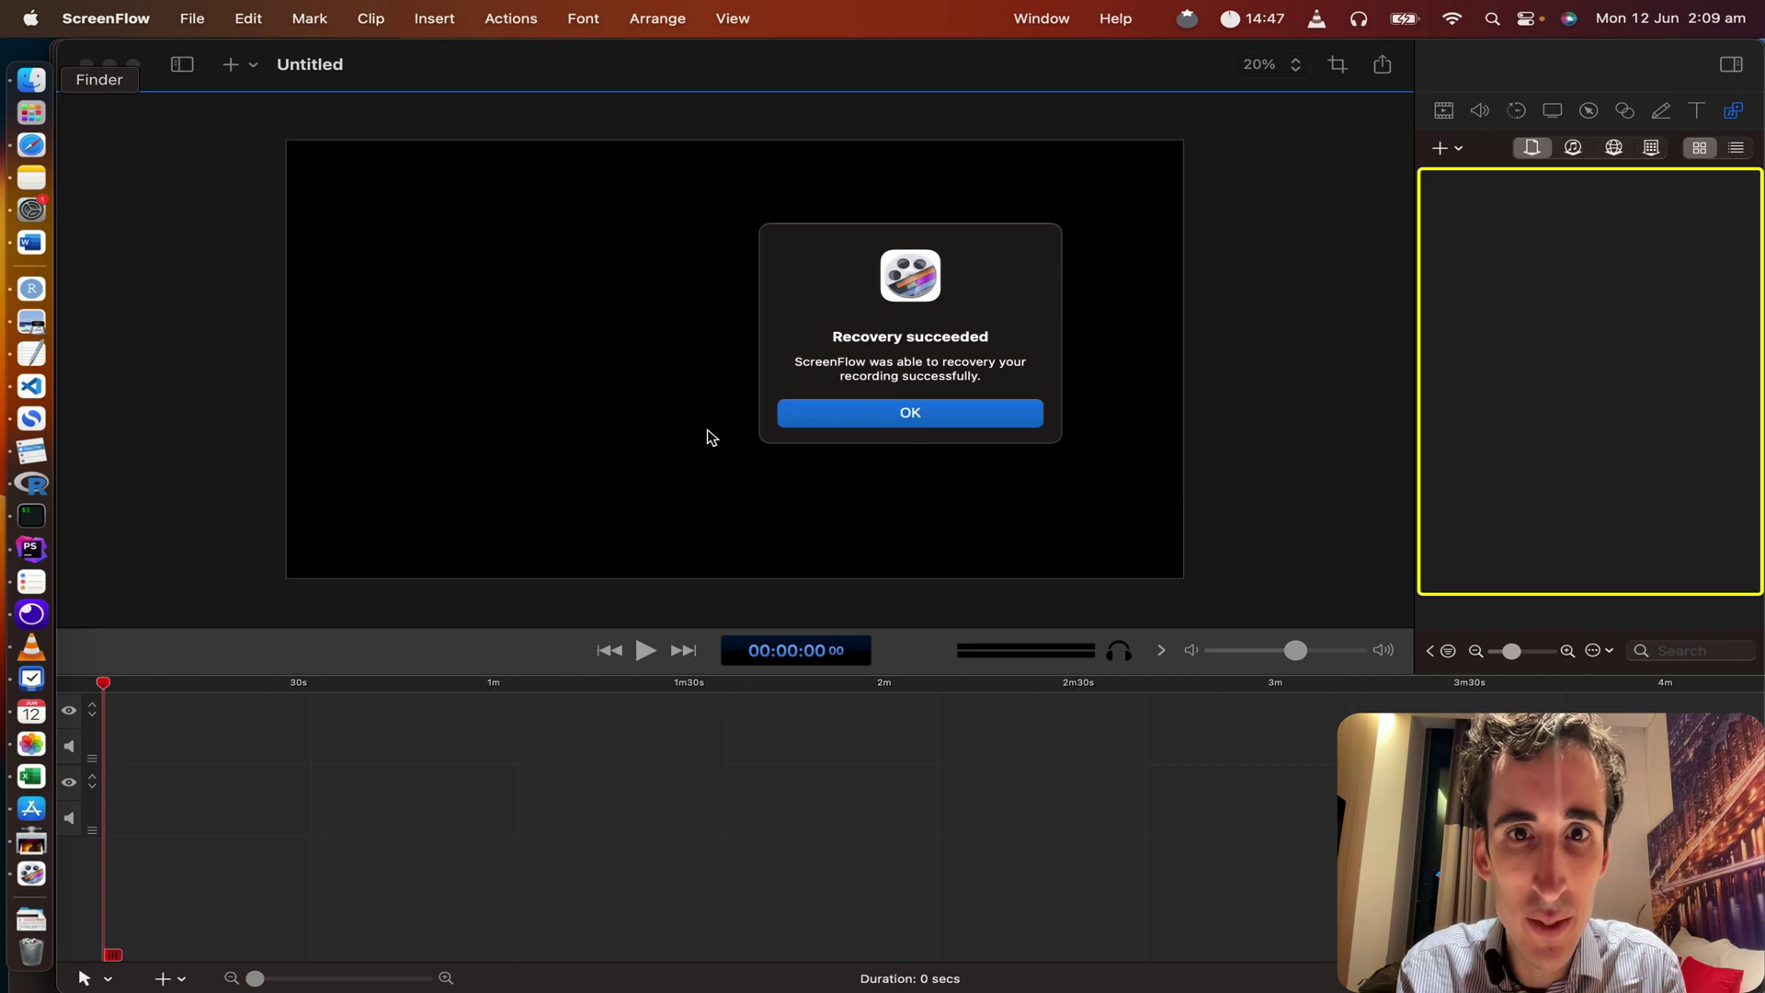
drag(832, 336, 1014, 336)
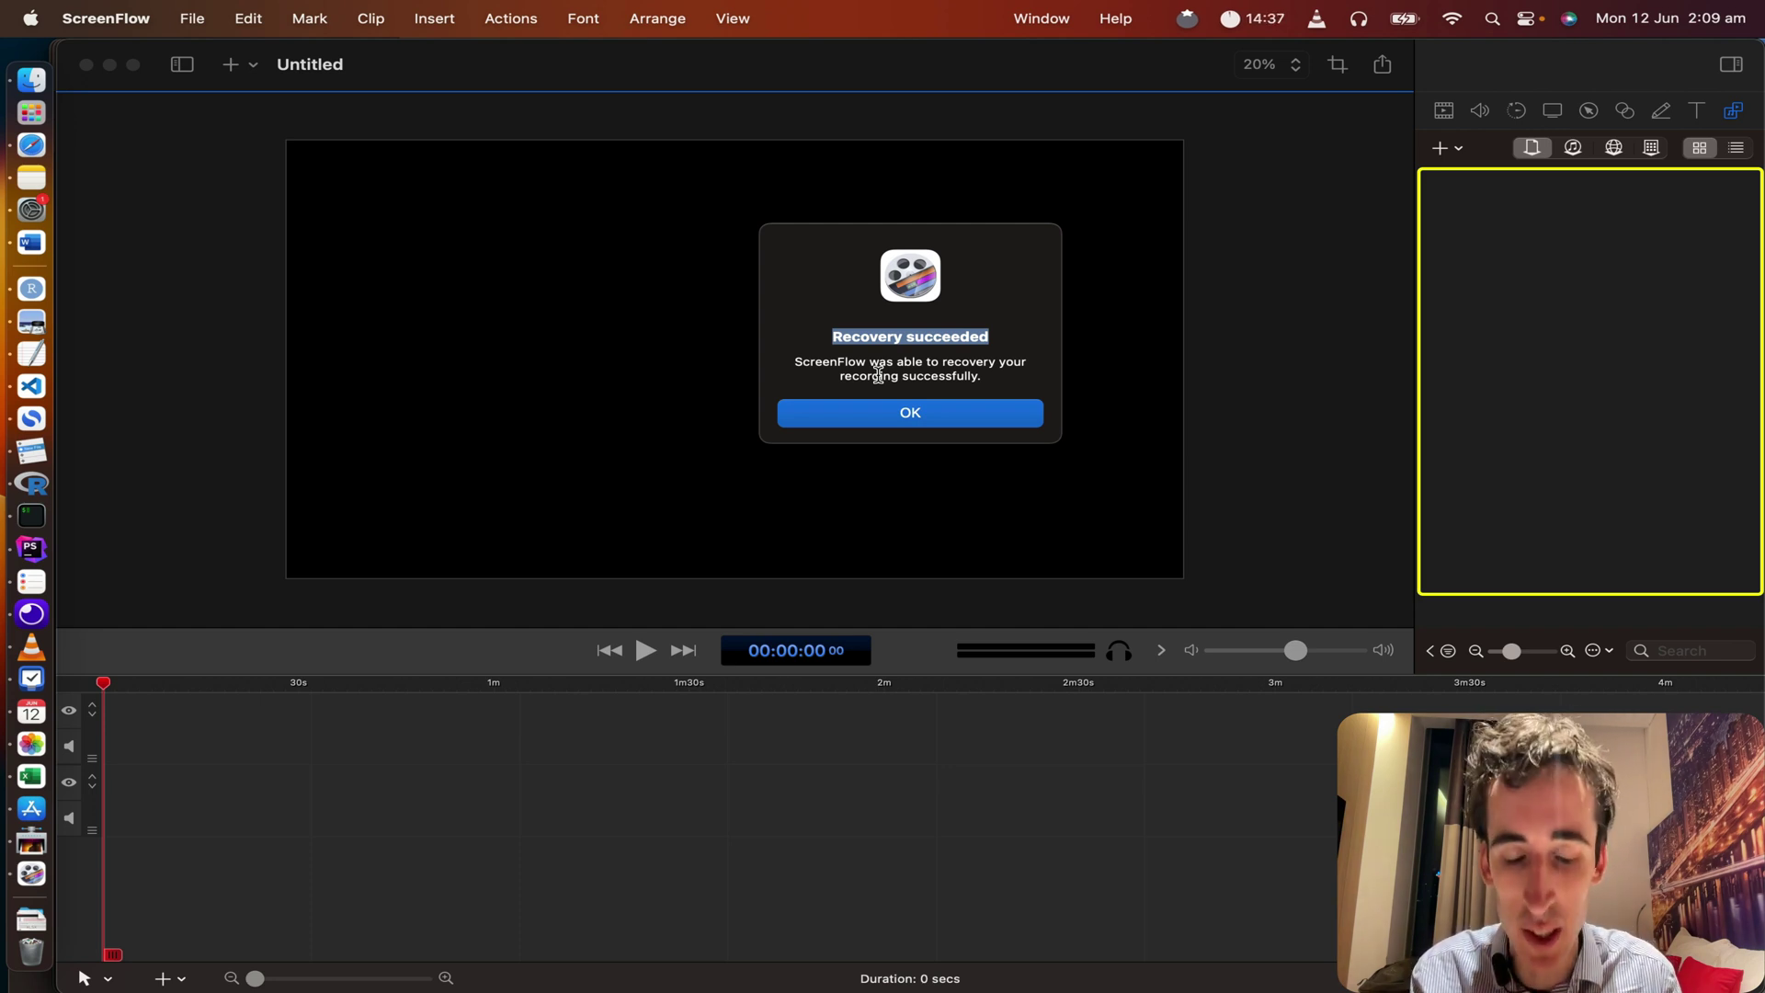
click(875, 415)
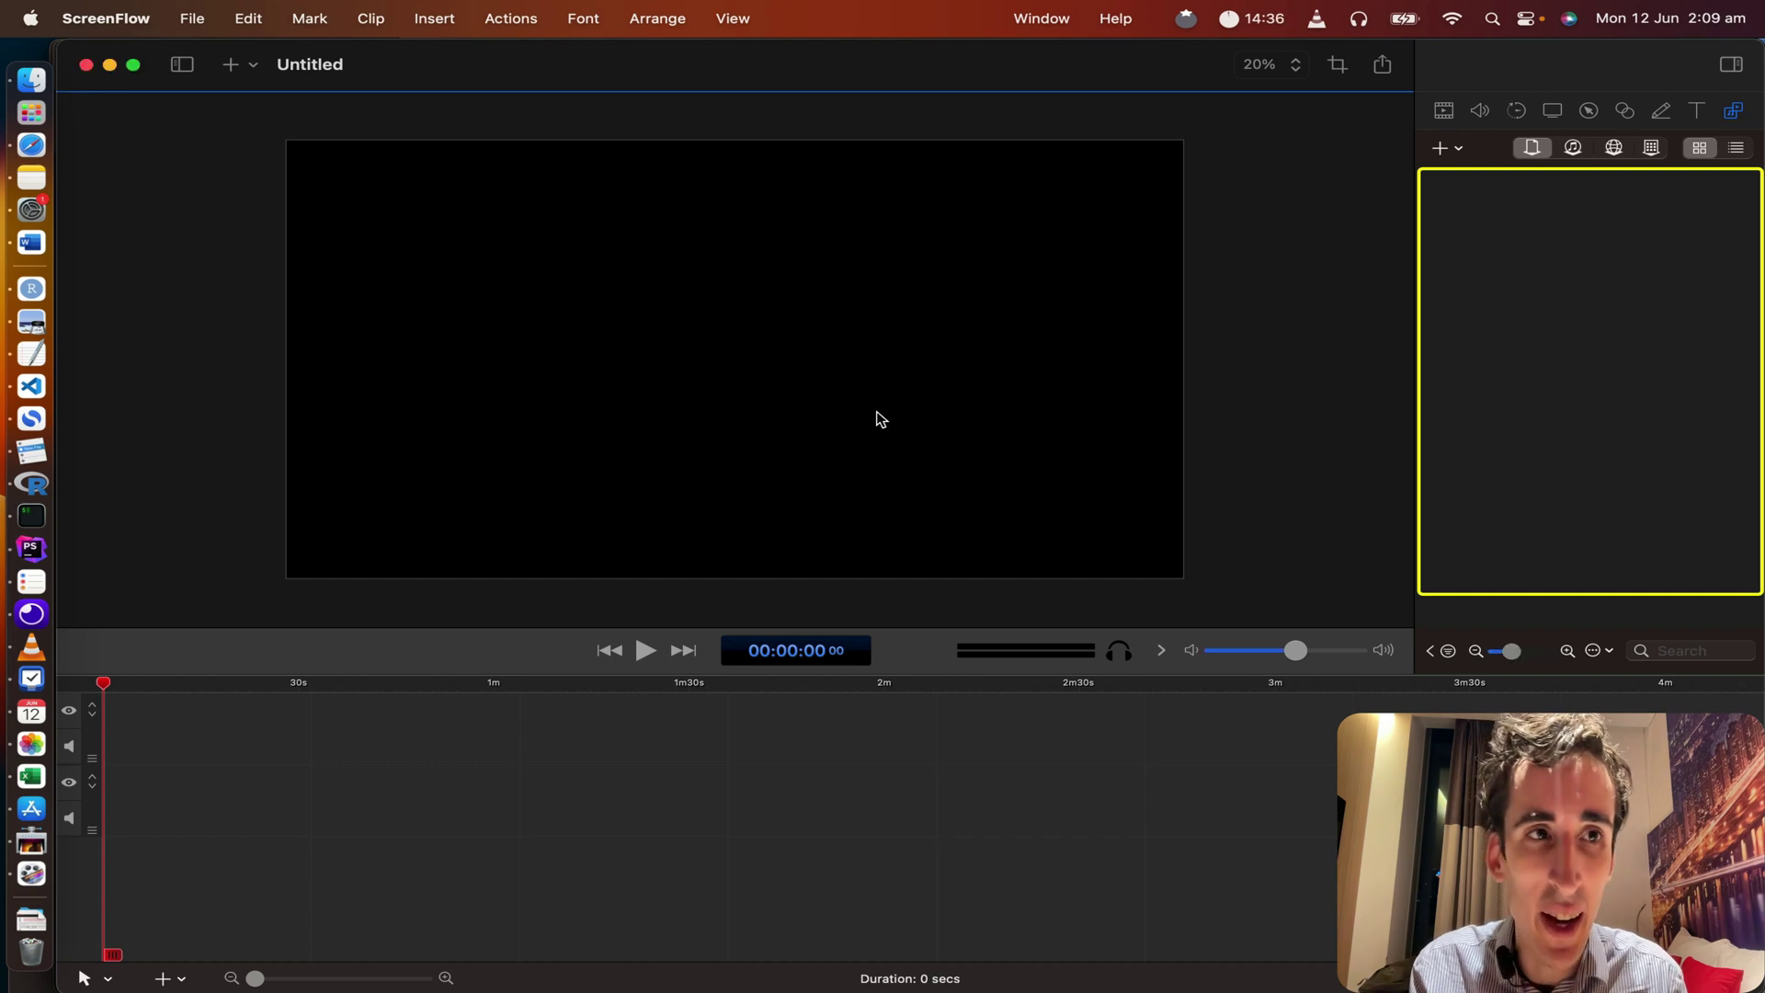
Step: Switch to Finder, correct "Hoe" to "How" in the recovered recording's file name, and open that recording
click(33, 80)
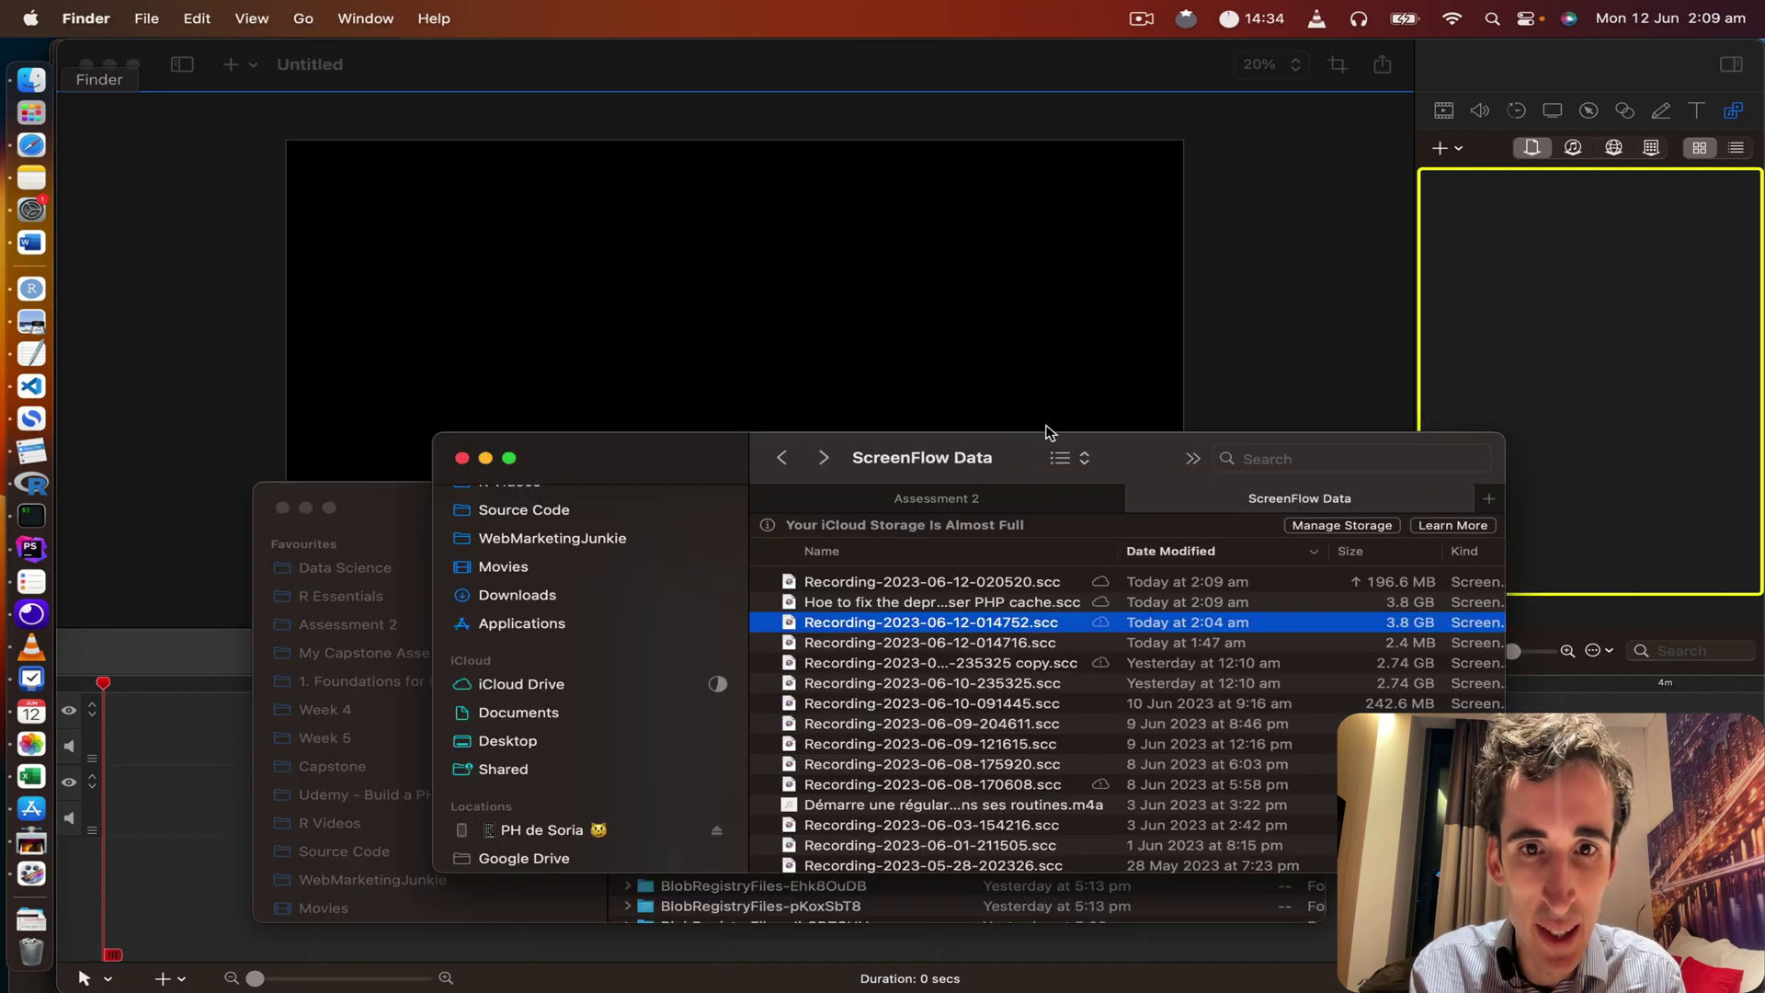
click(880, 604)
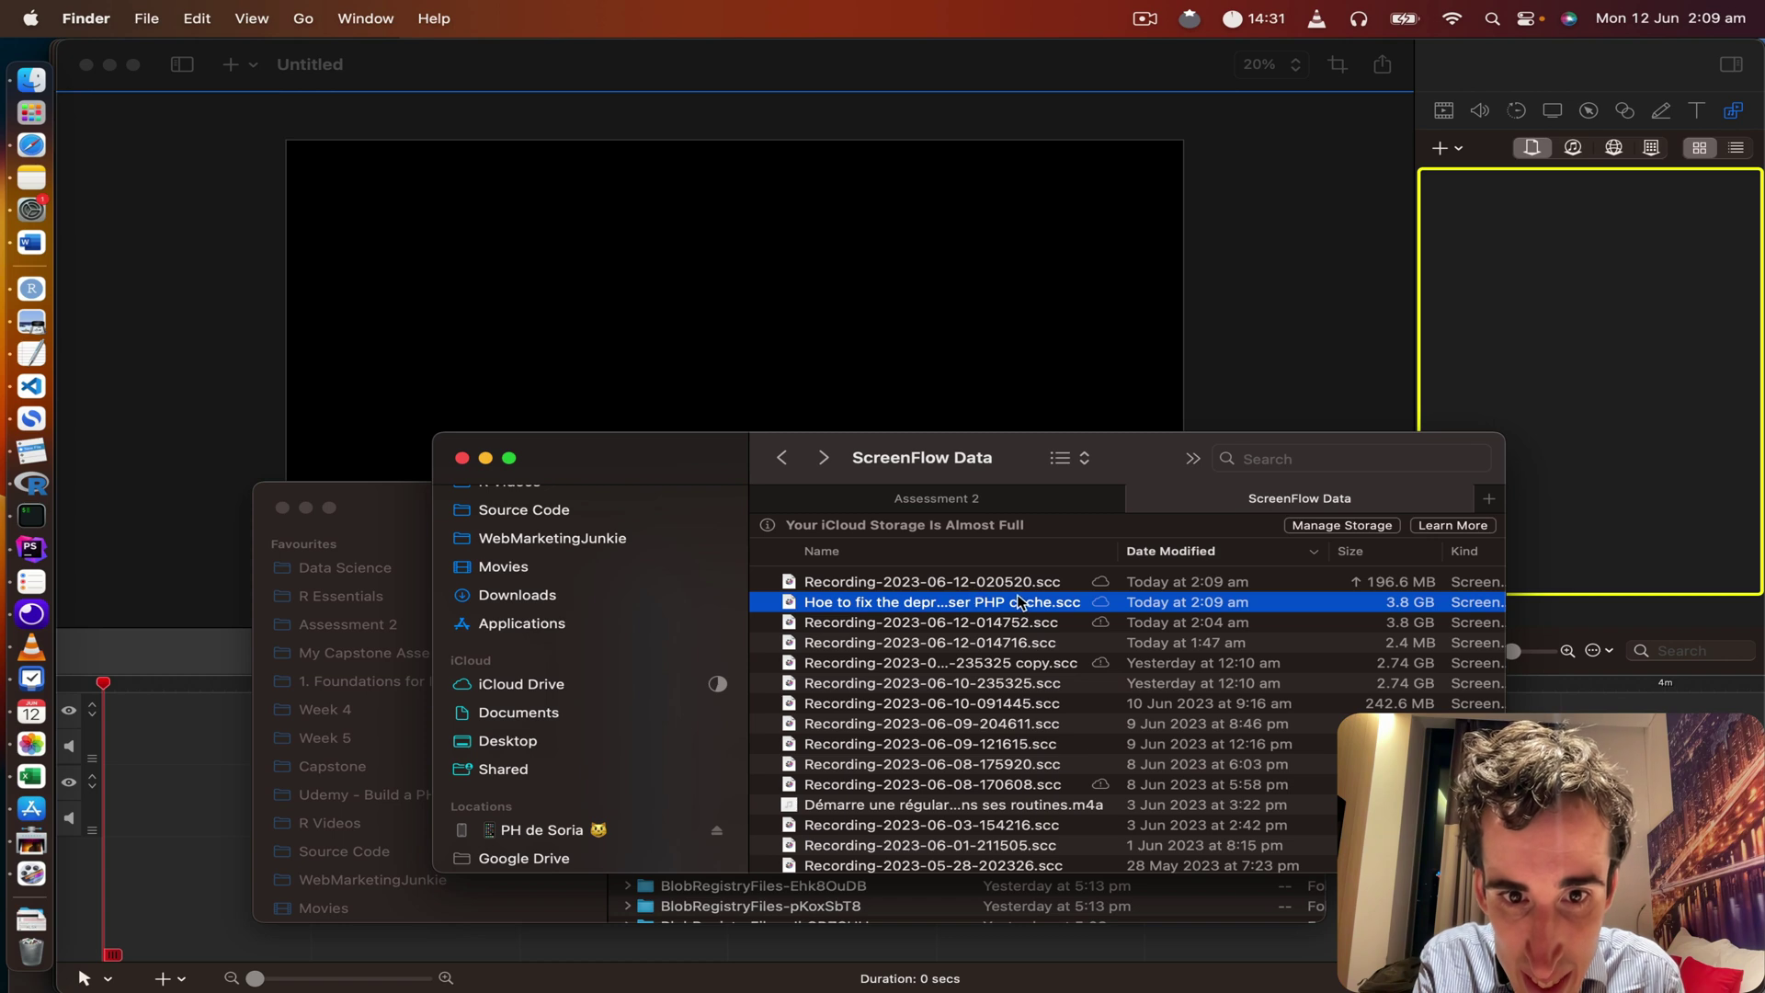
key(Return)
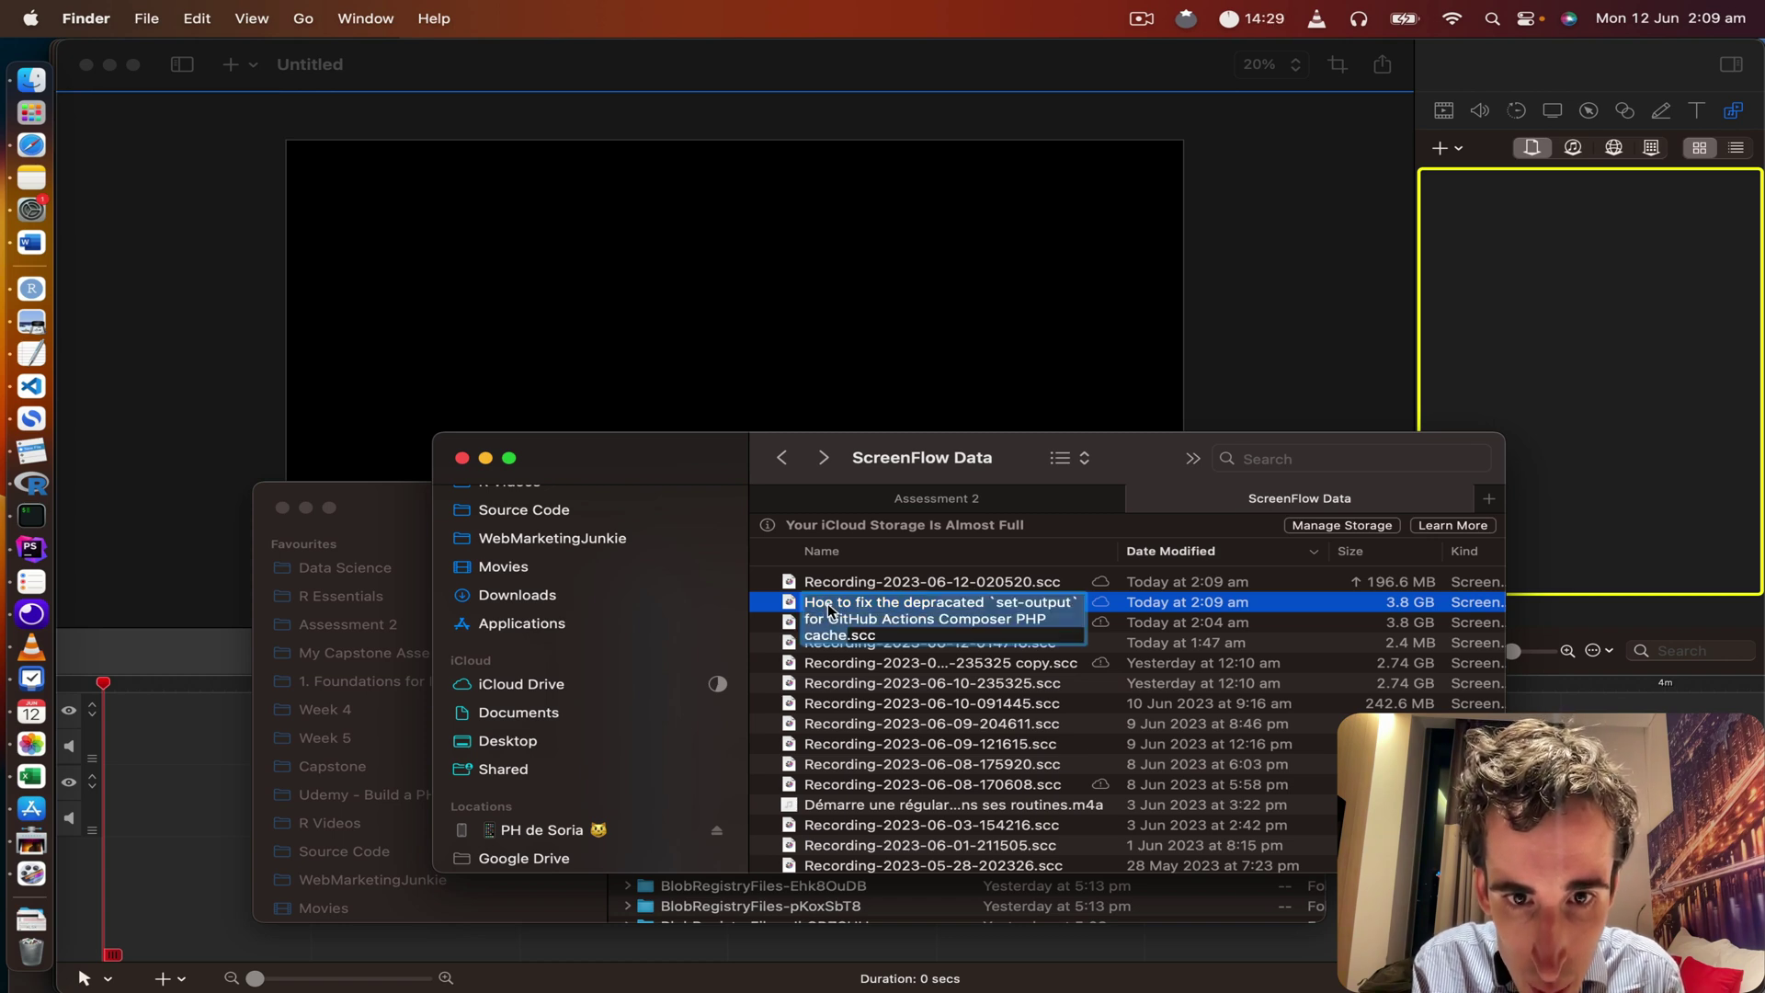
click(832, 603)
key(BackSpace)
text(w)
key(Return)
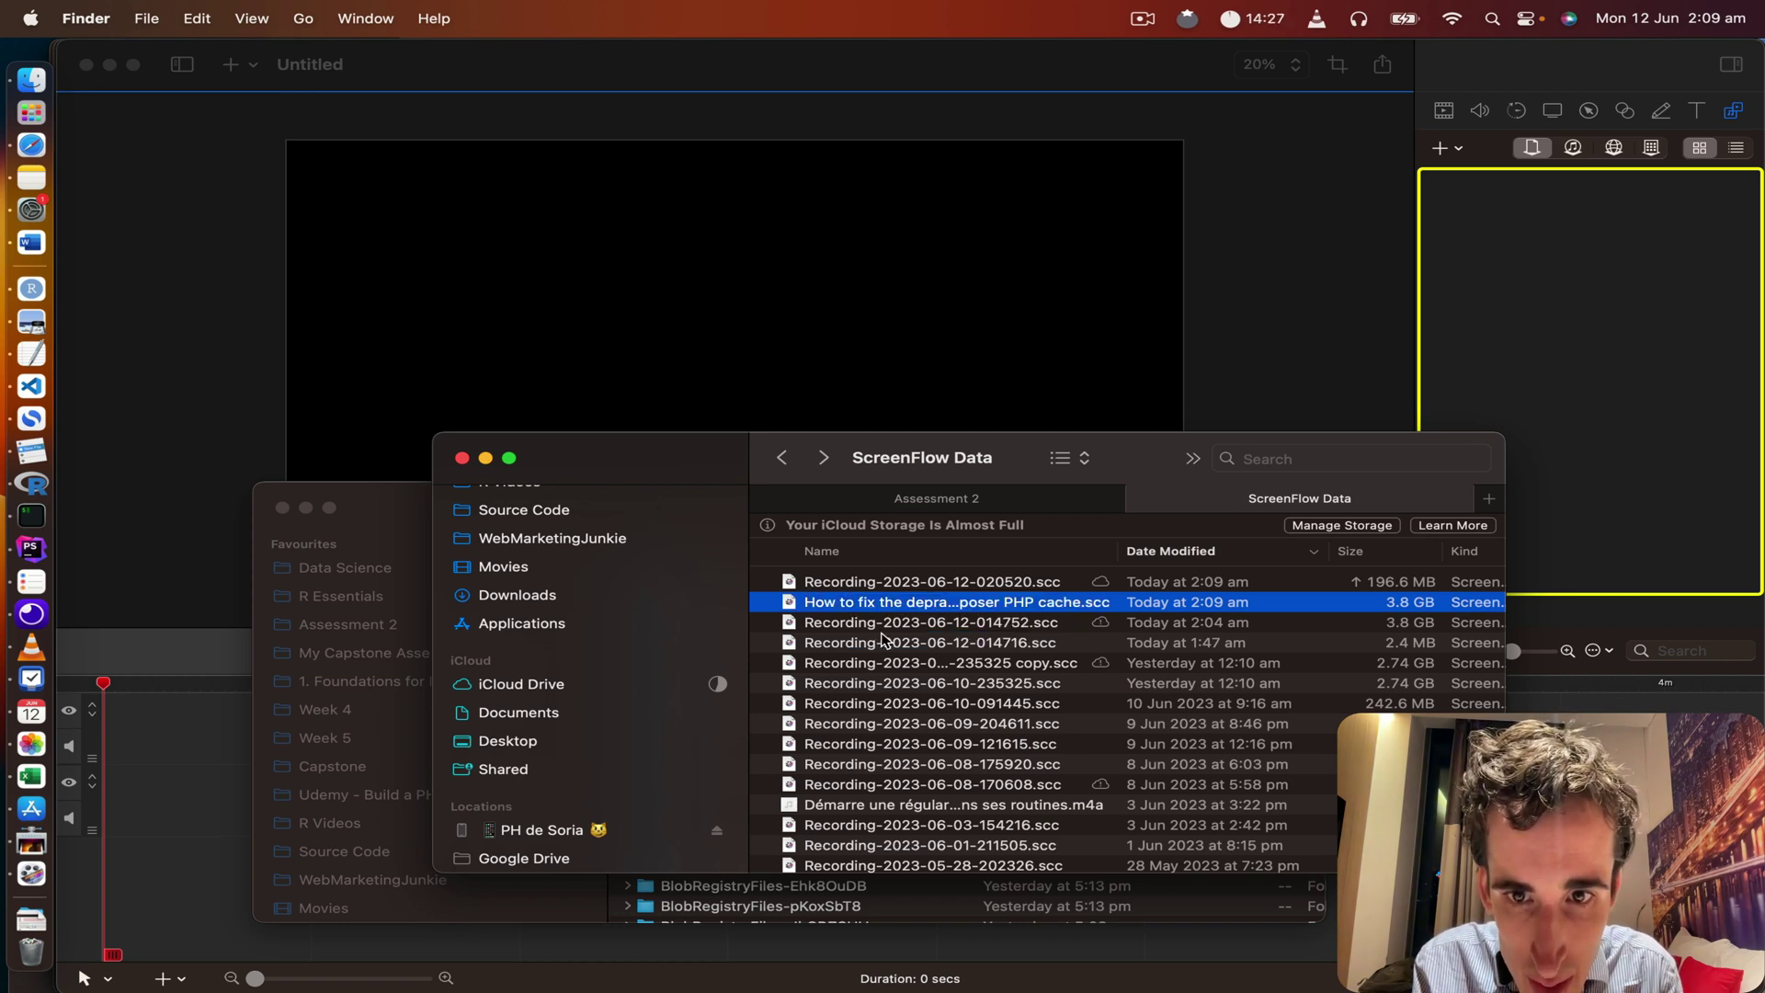
double_click(857, 605)
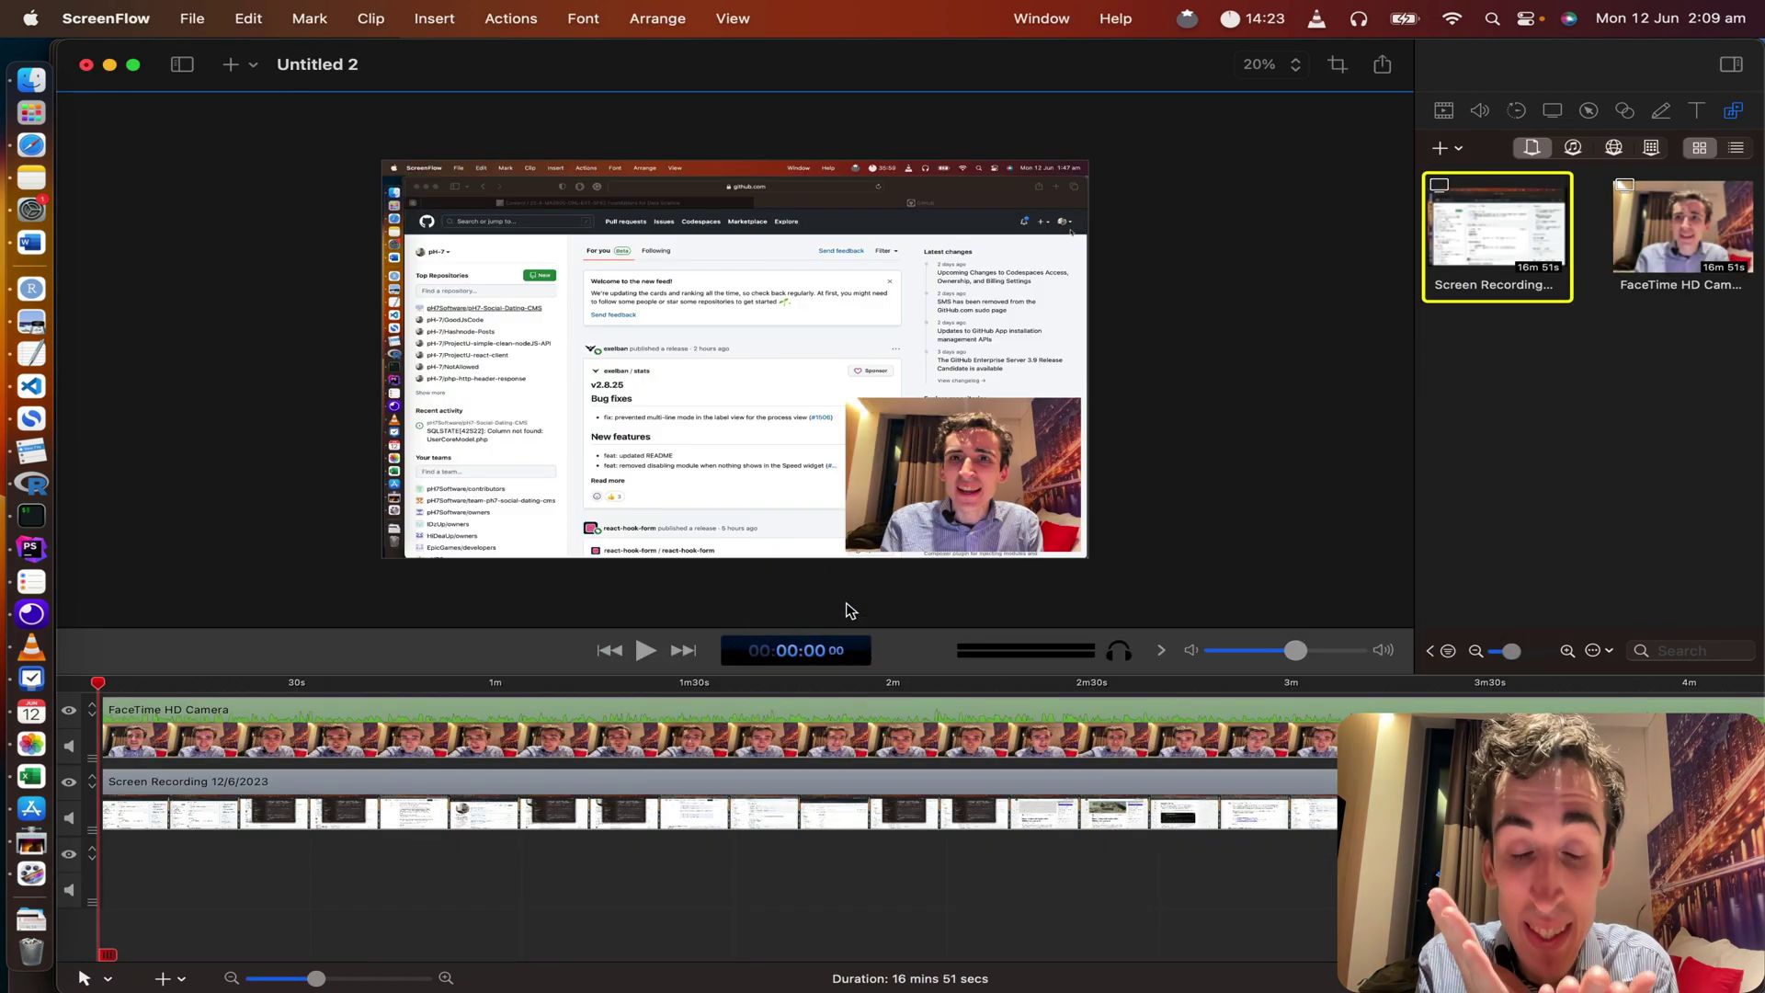
Step: Move the FaceTime HD Camera clip into the canvas's lower-right corner and shrink it to about 30% scale
click(693, 736)
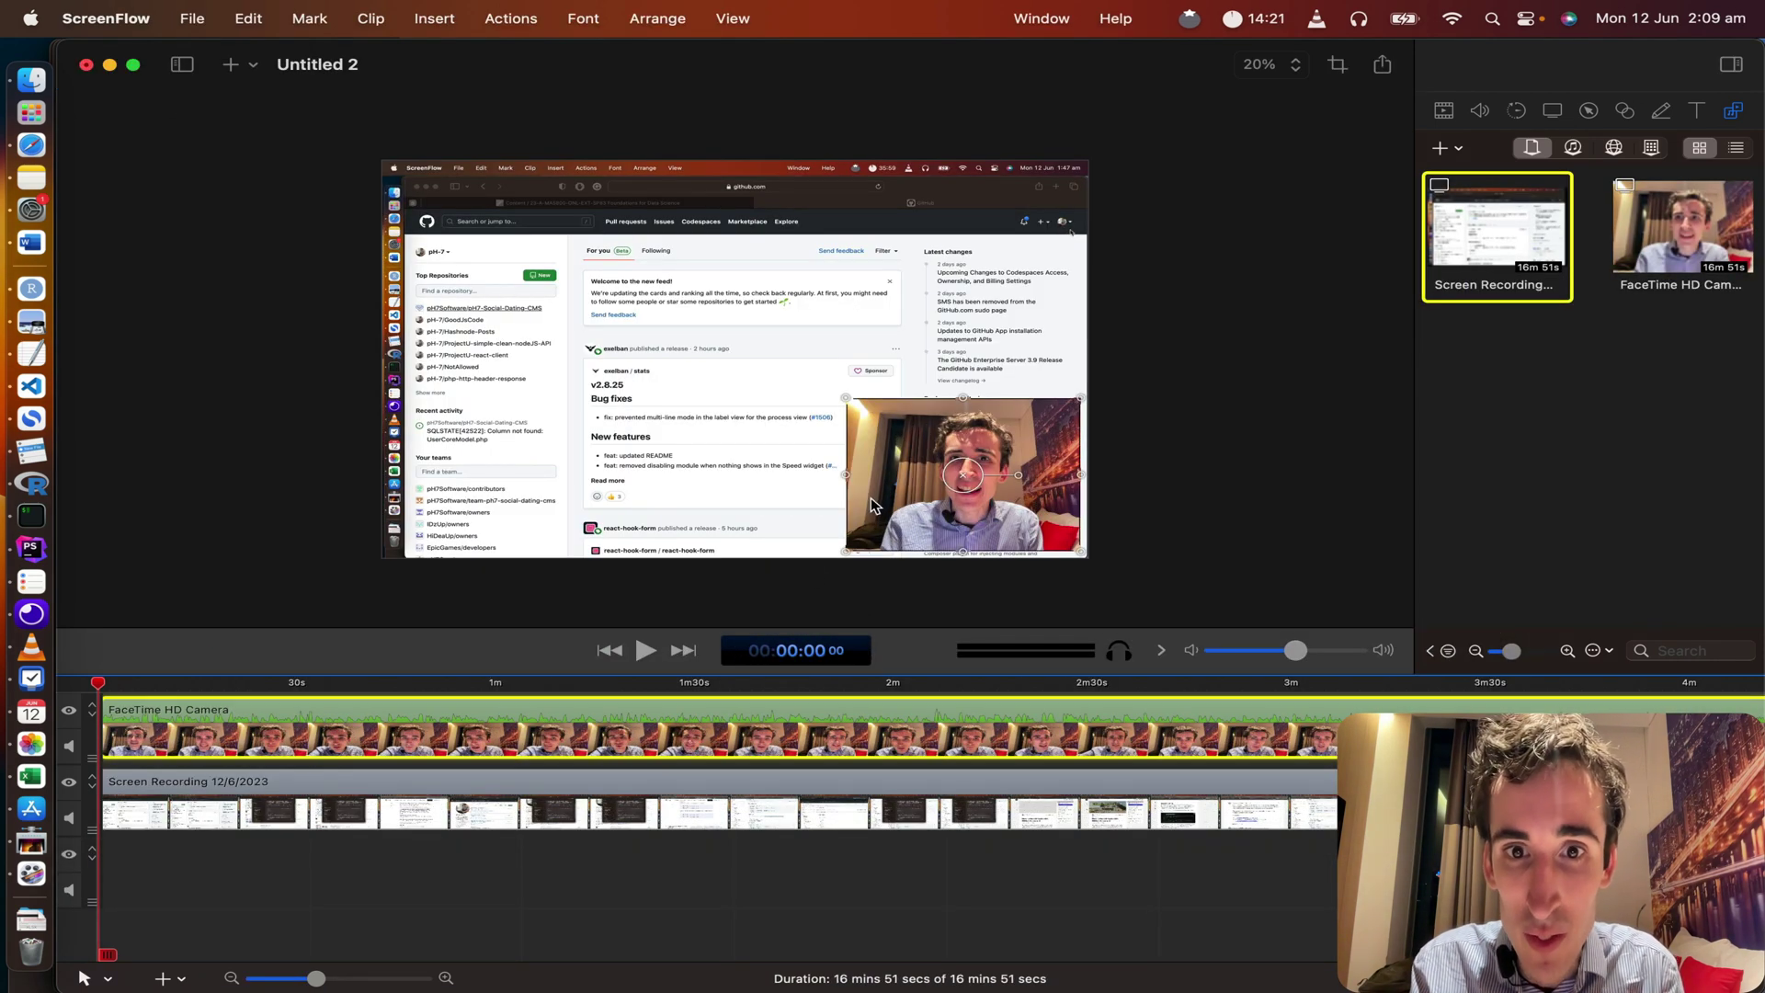
drag(869, 498, 880, 506)
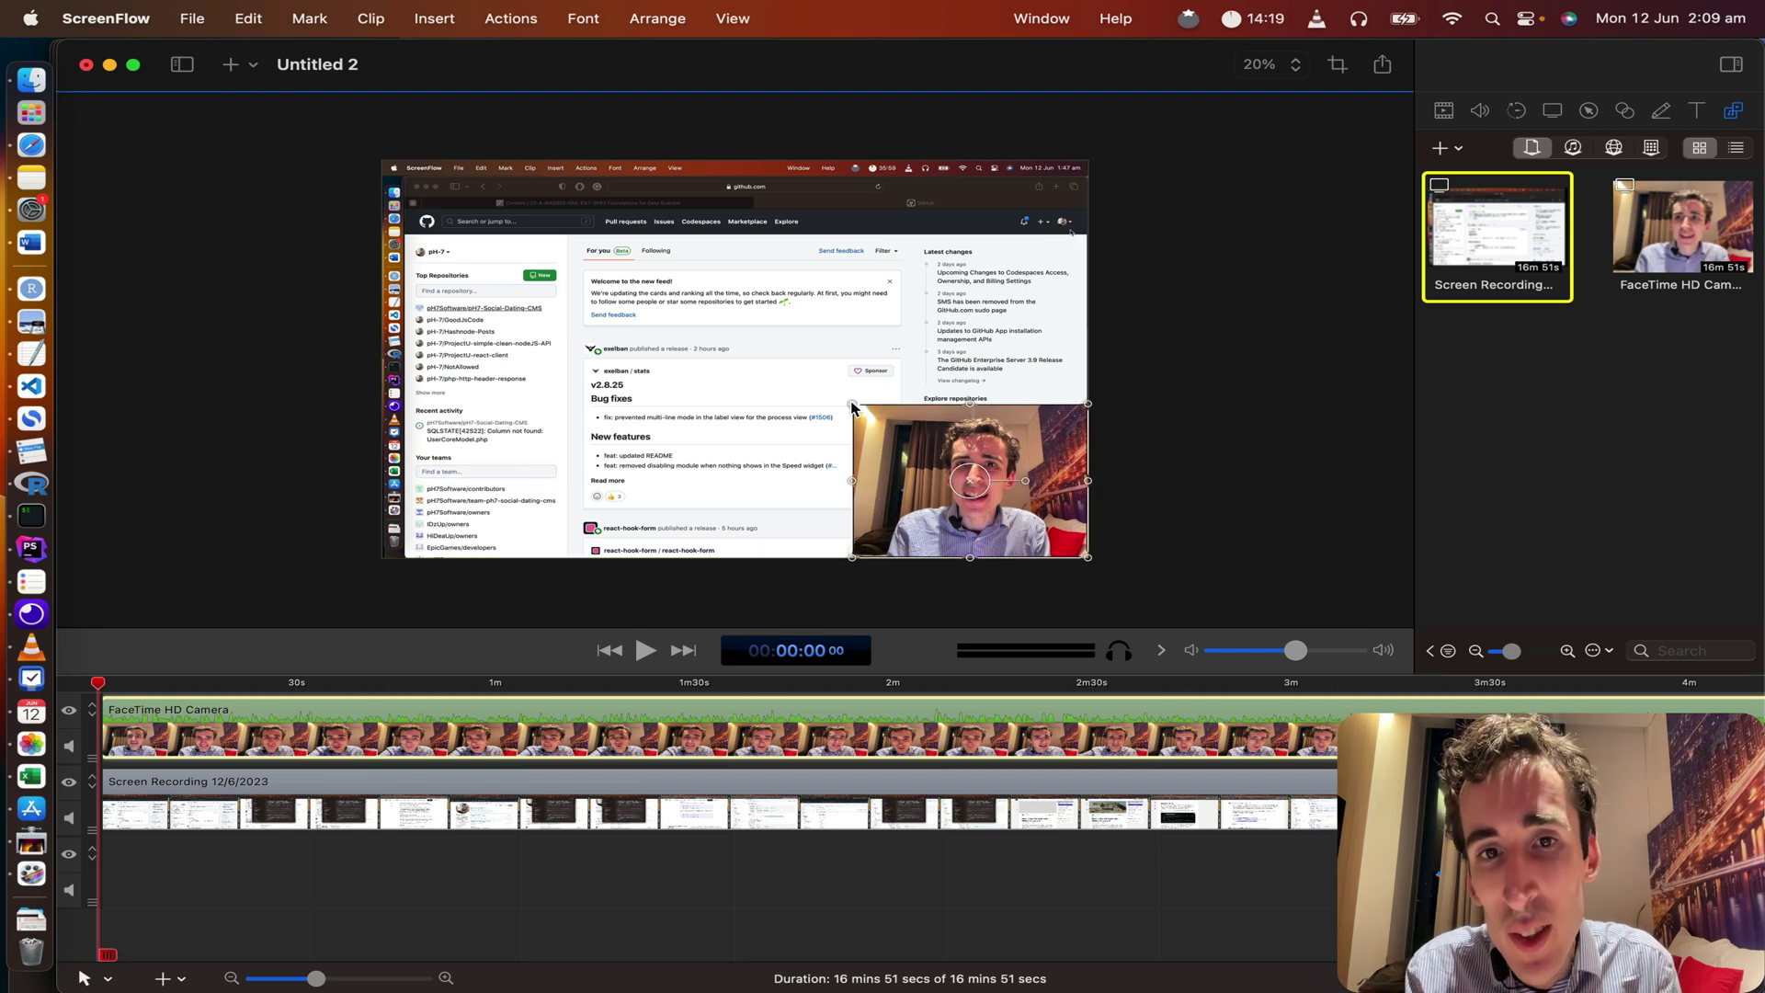
drag(852, 405, 915, 515)
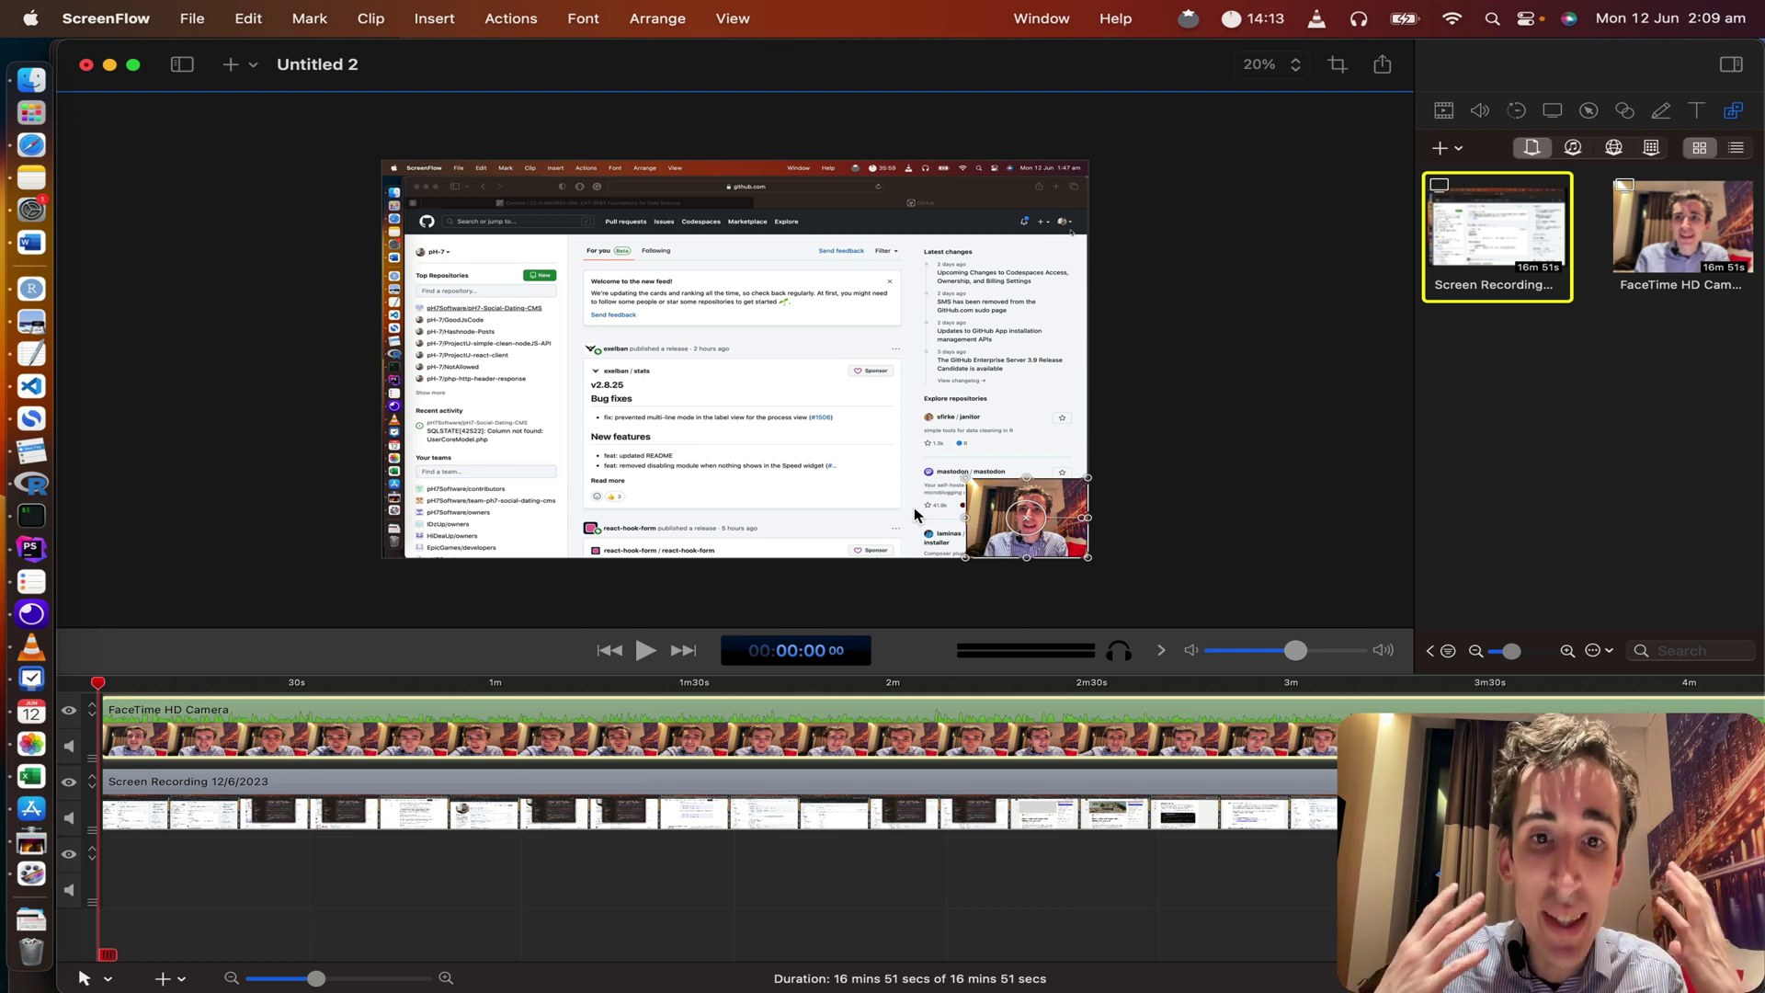
Step: Set the camera clip's corner rounding to 300 in its video properties
click(1443, 111)
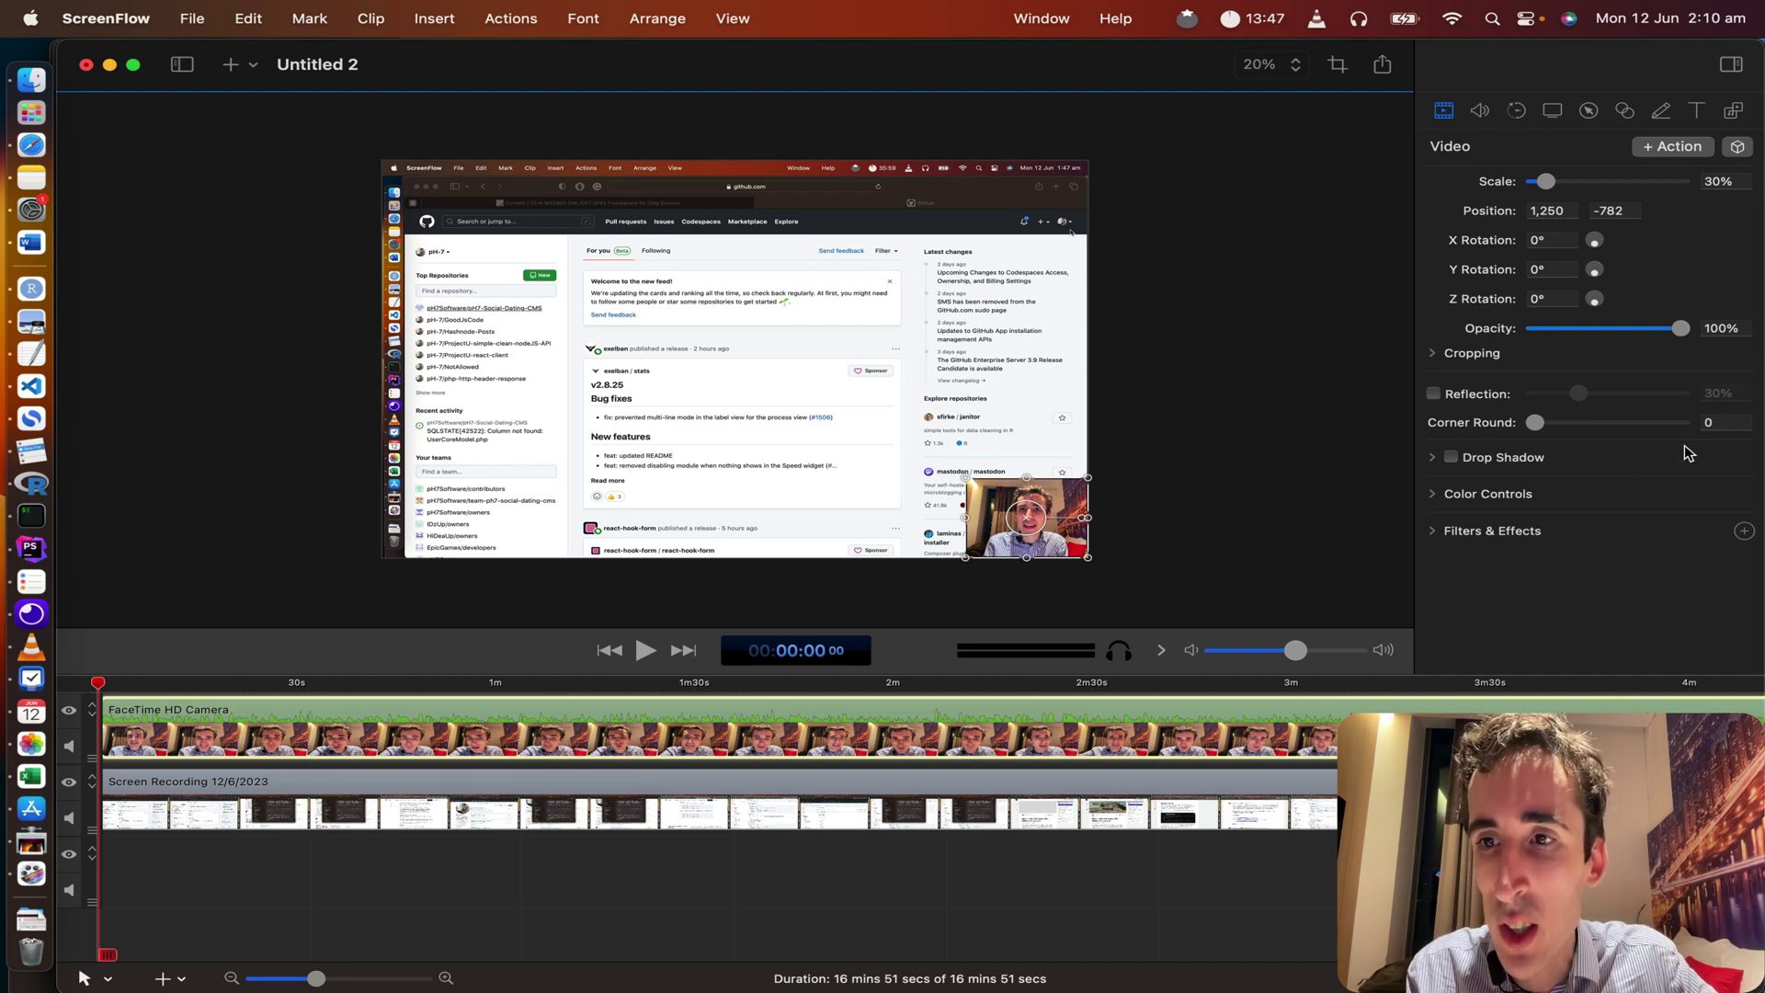
click(1722, 424)
text(30)
key(Return)
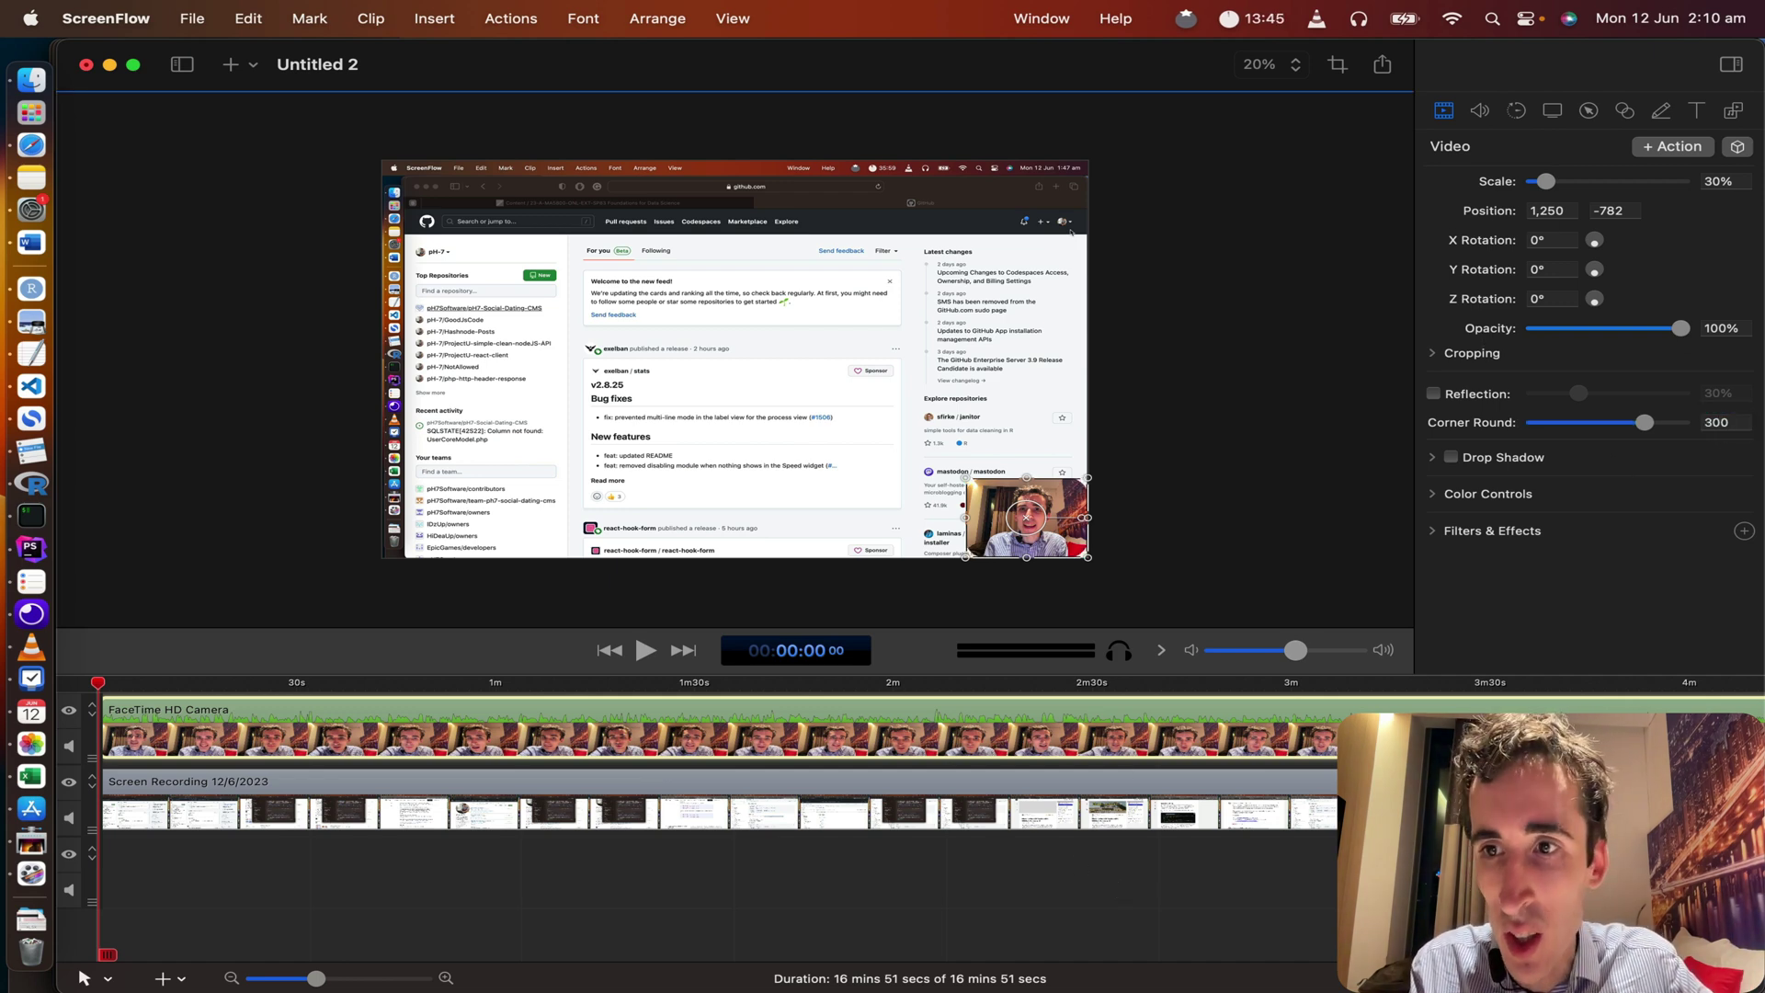
Step: Enable Smooth Volume Levels for the camera clip's audio and set its volume to 110%
click(1480, 110)
click(1523, 271)
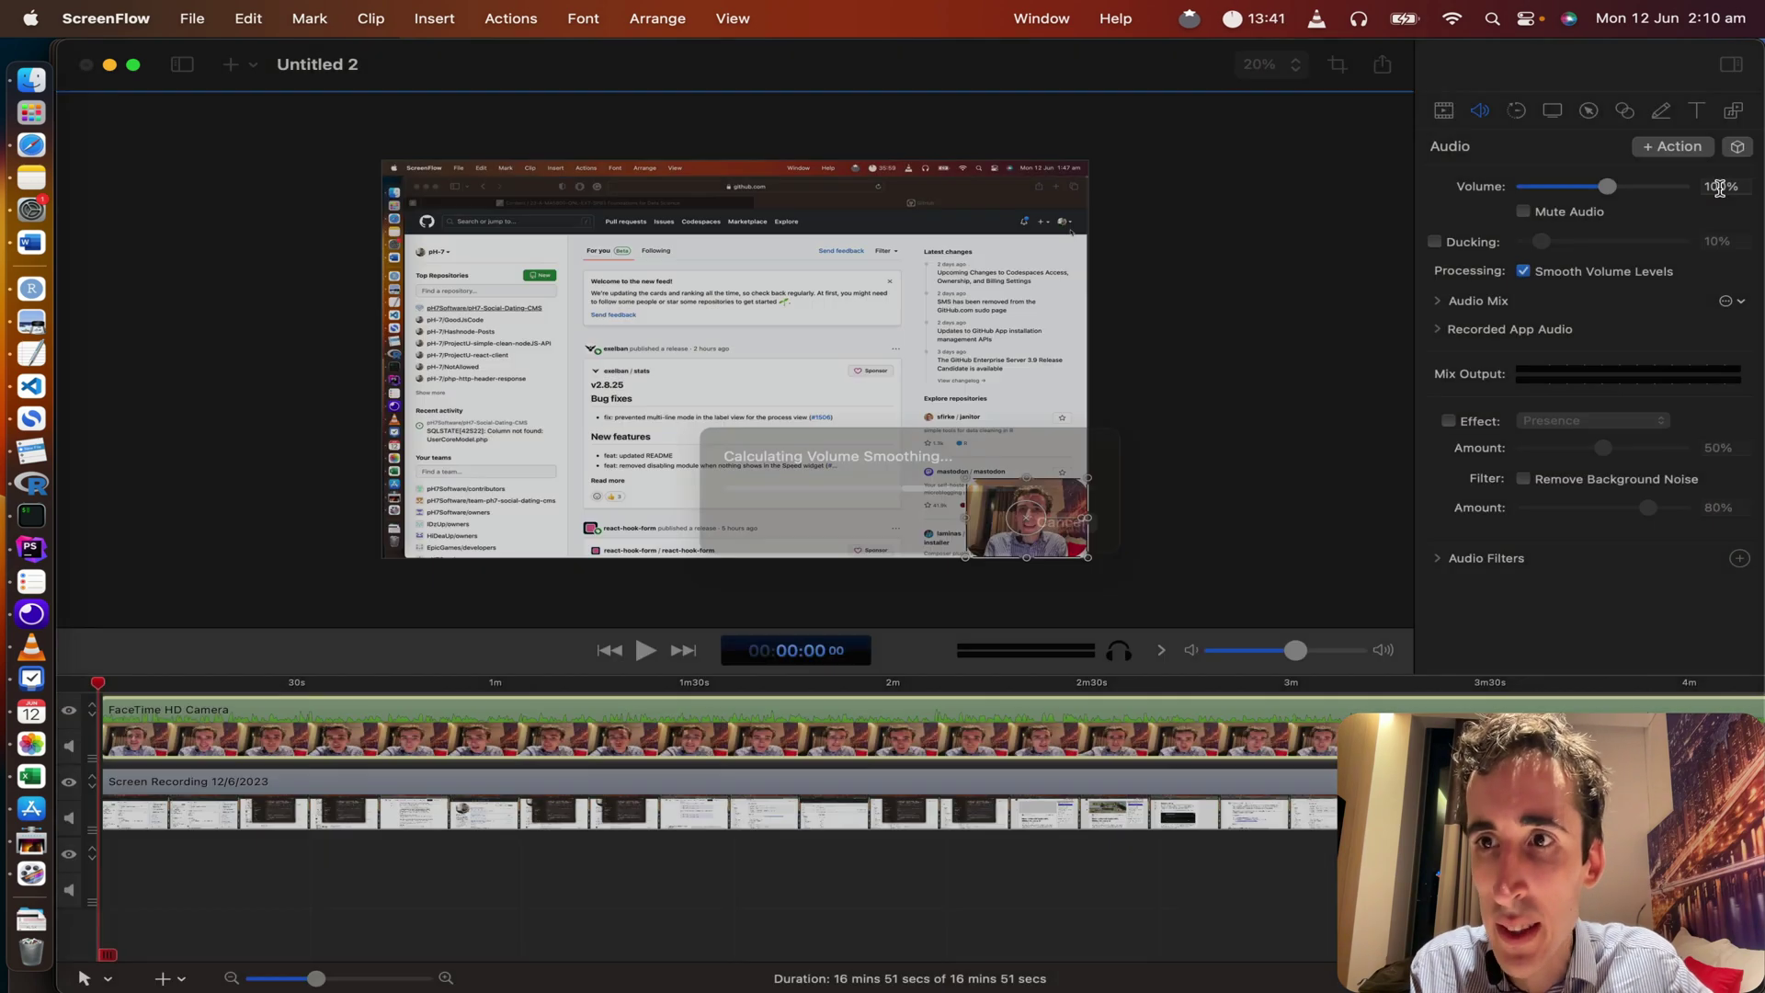
click(1720, 188)
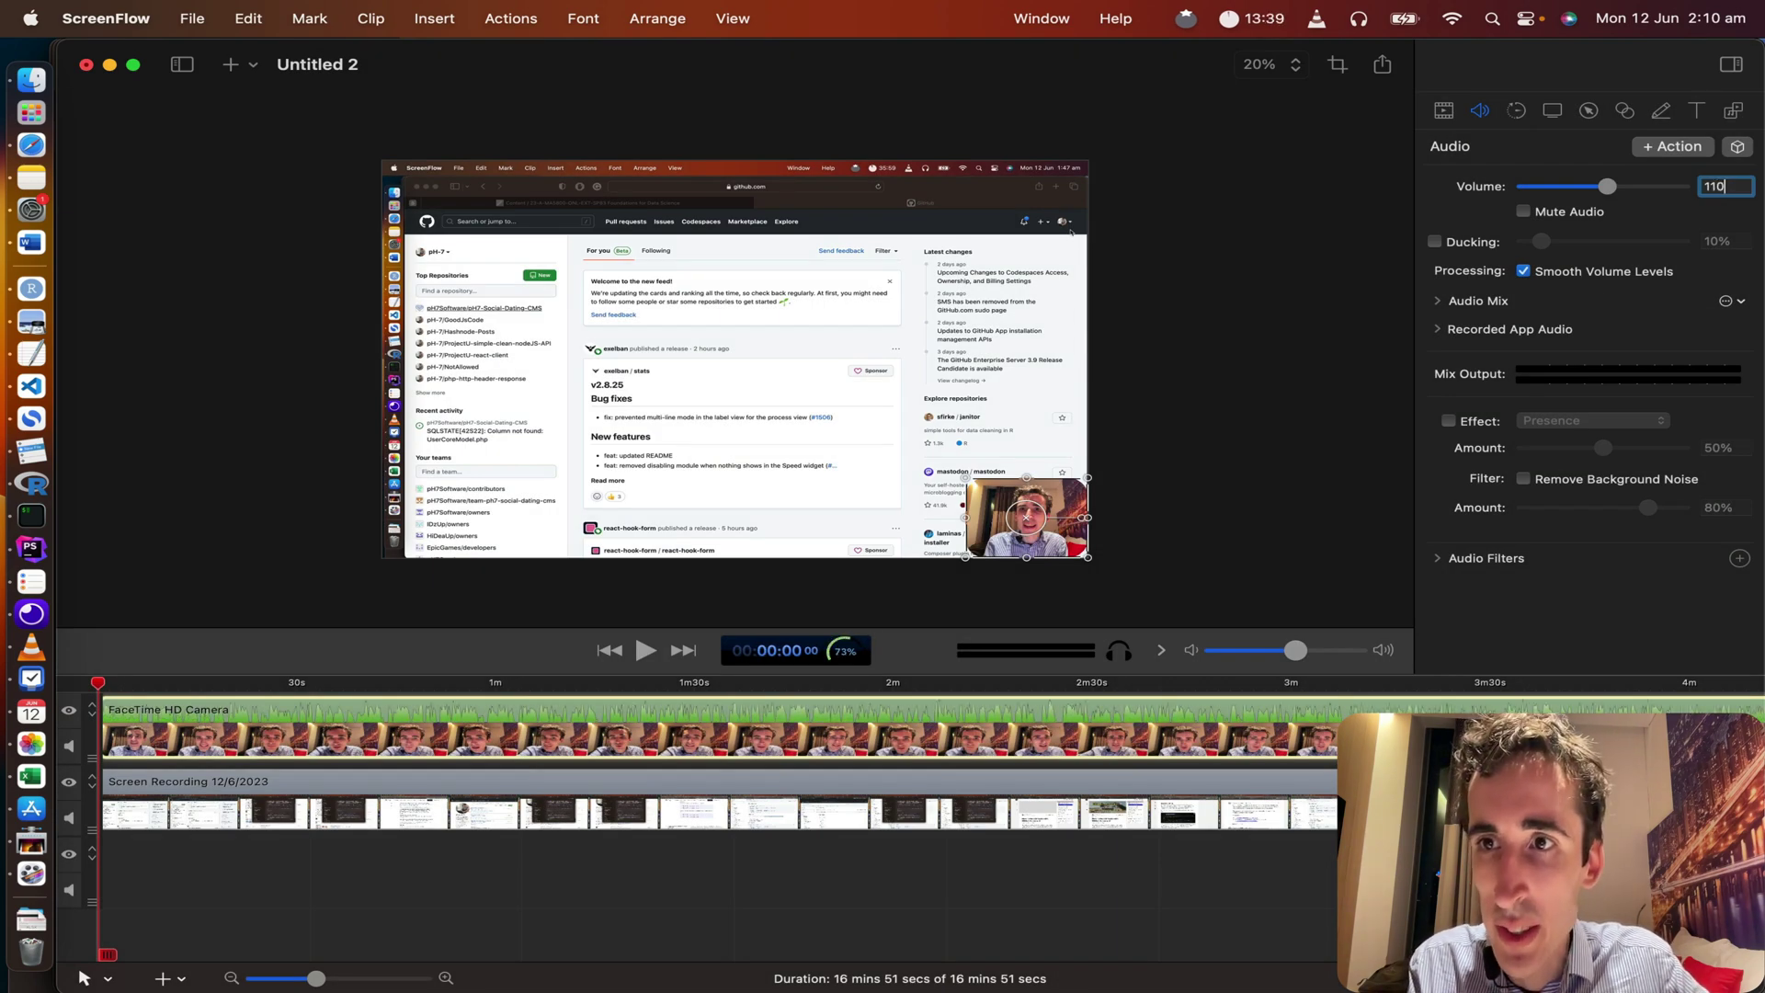
text(110)
key(Return)
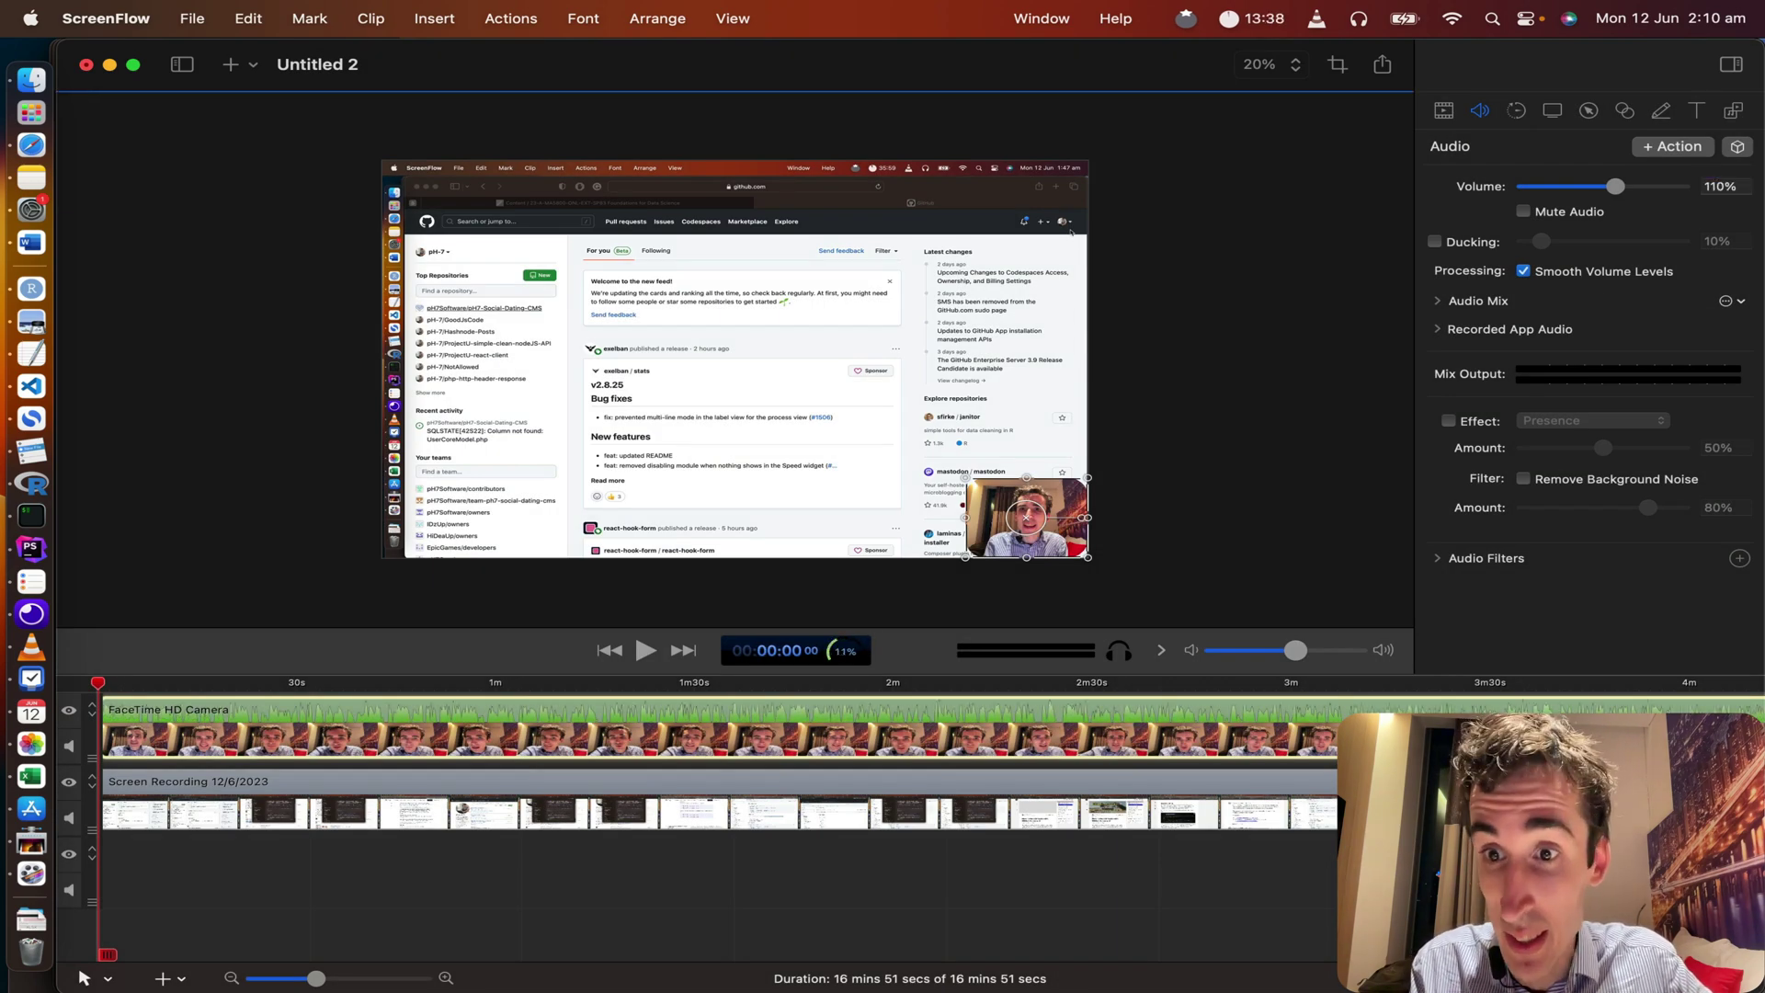
Step: Enable Remove Background Noise on the camera clip's audio with an amount of about 54%
click(1554, 480)
drag(1648, 508, 1605, 508)
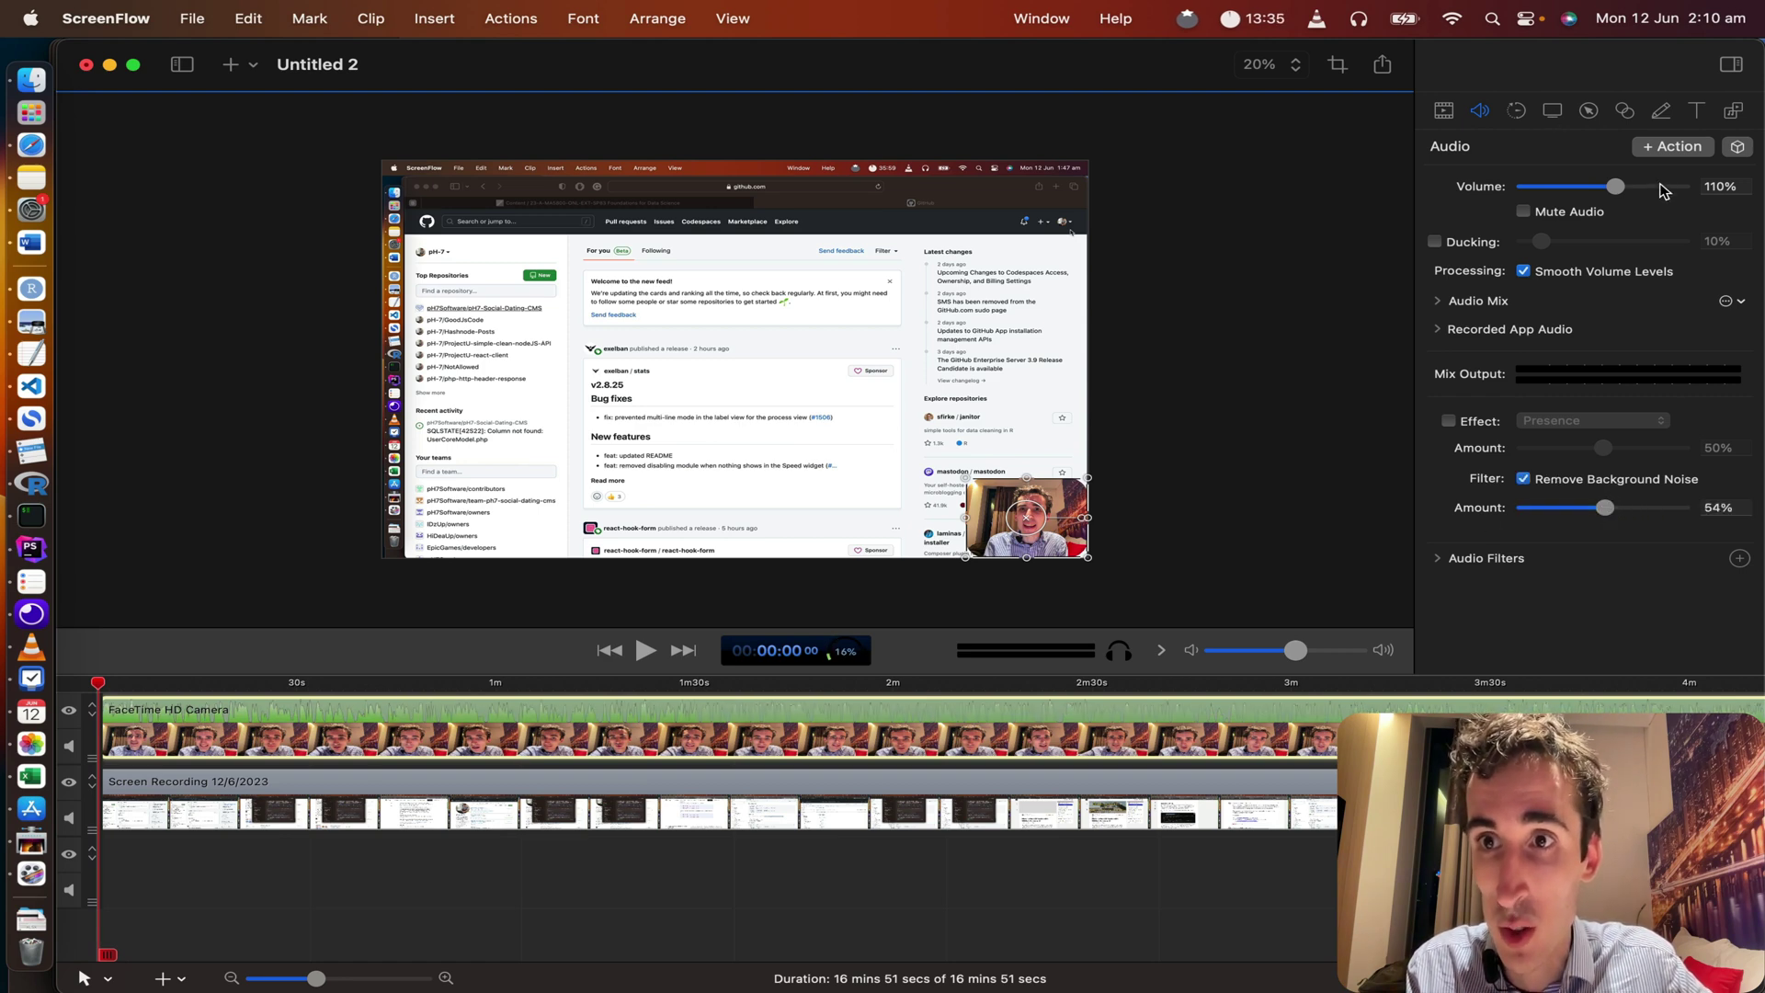
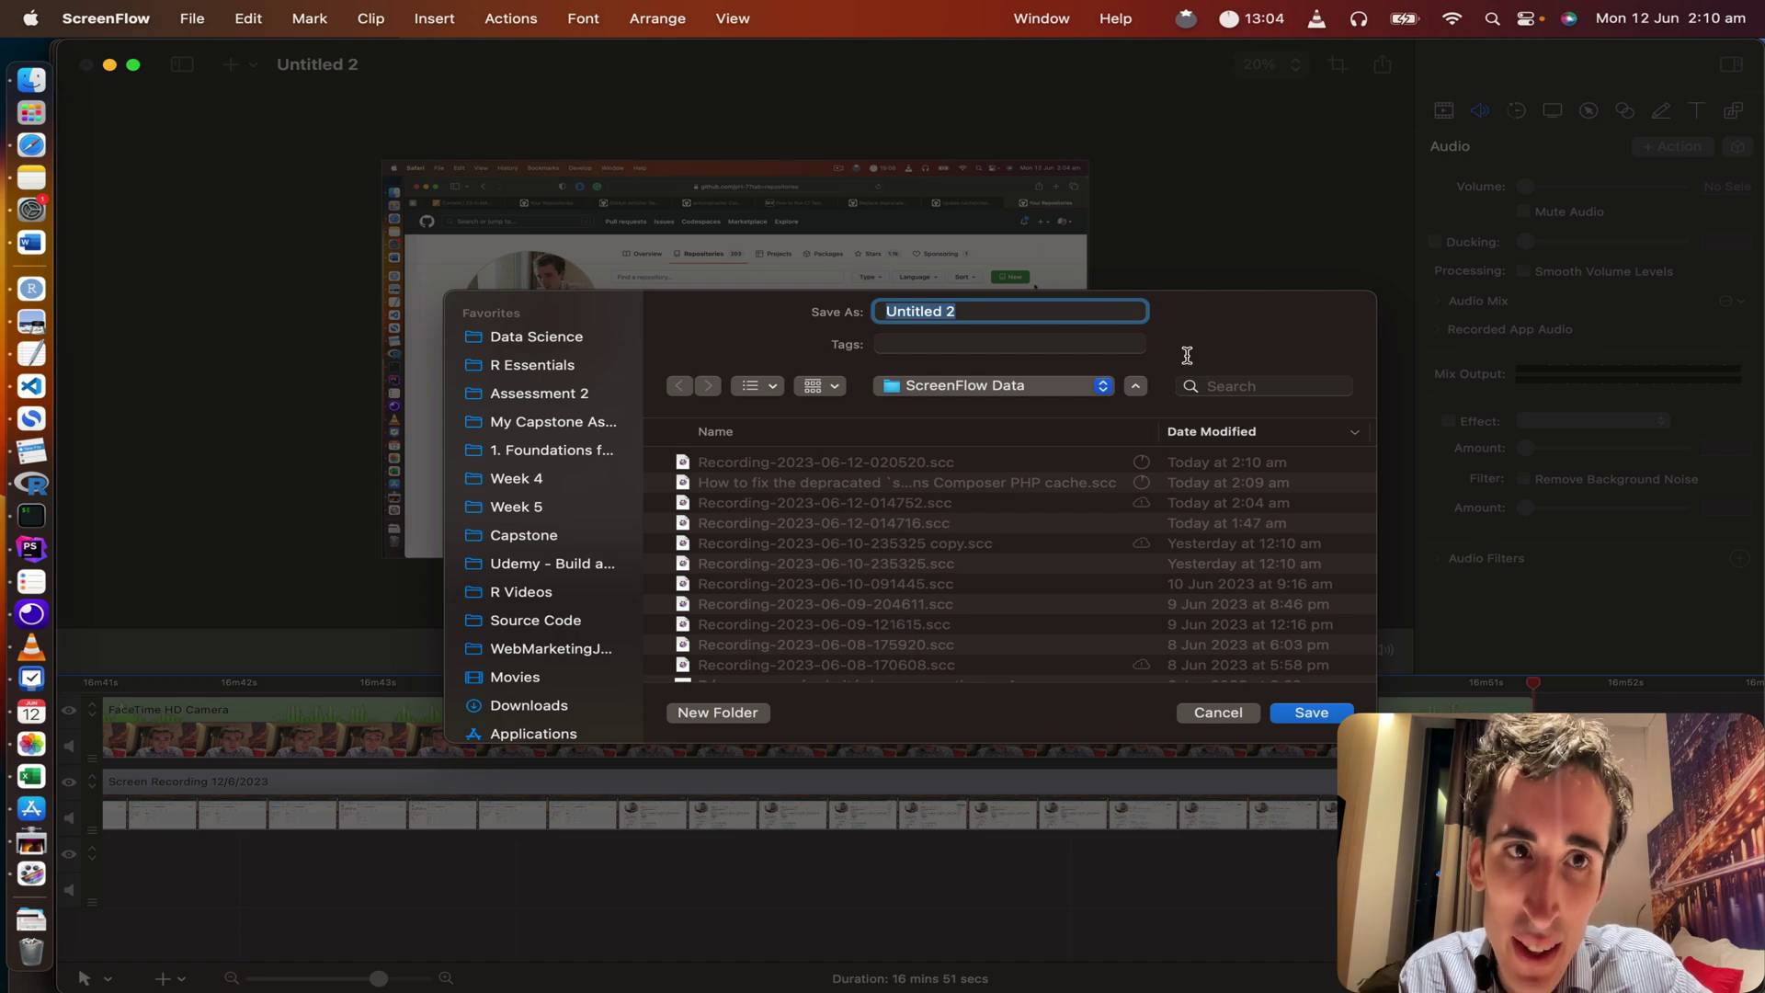
Step: Save the document in ScreenFlow Data, reusing the "How to fix the depracated..." file name but without the backticks around "set-output"
click(1216, 712)
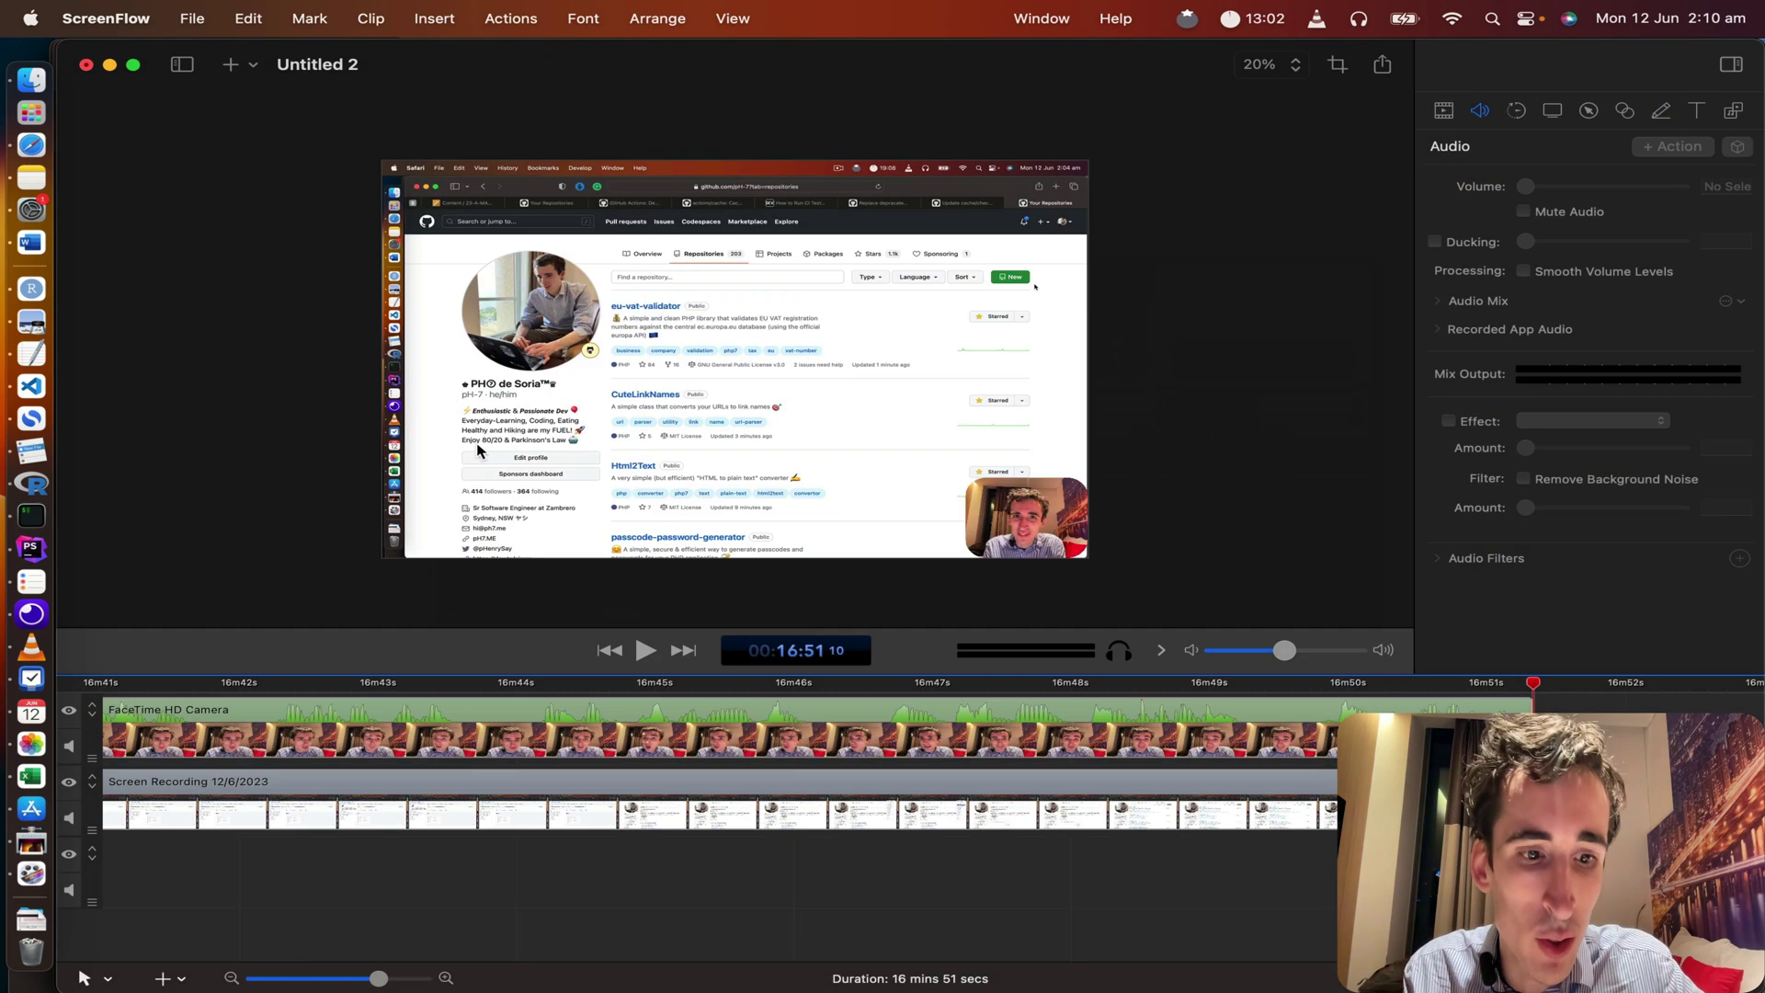
key(super+s)
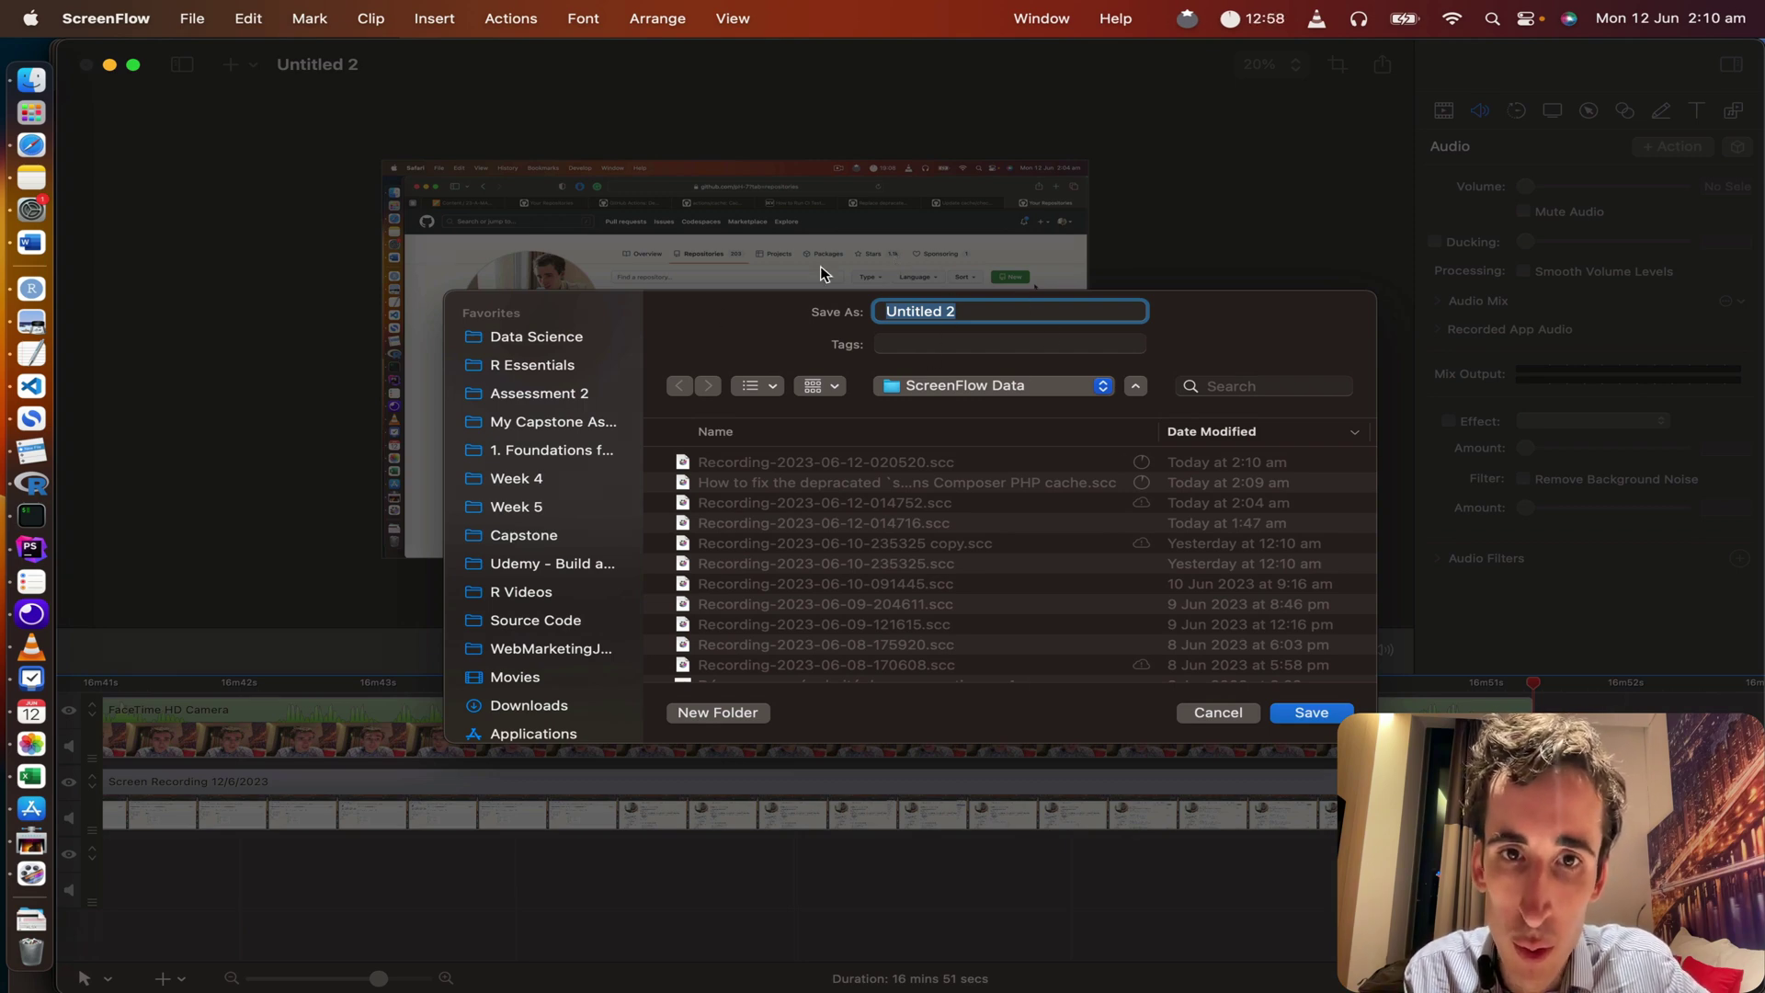
click(768, 482)
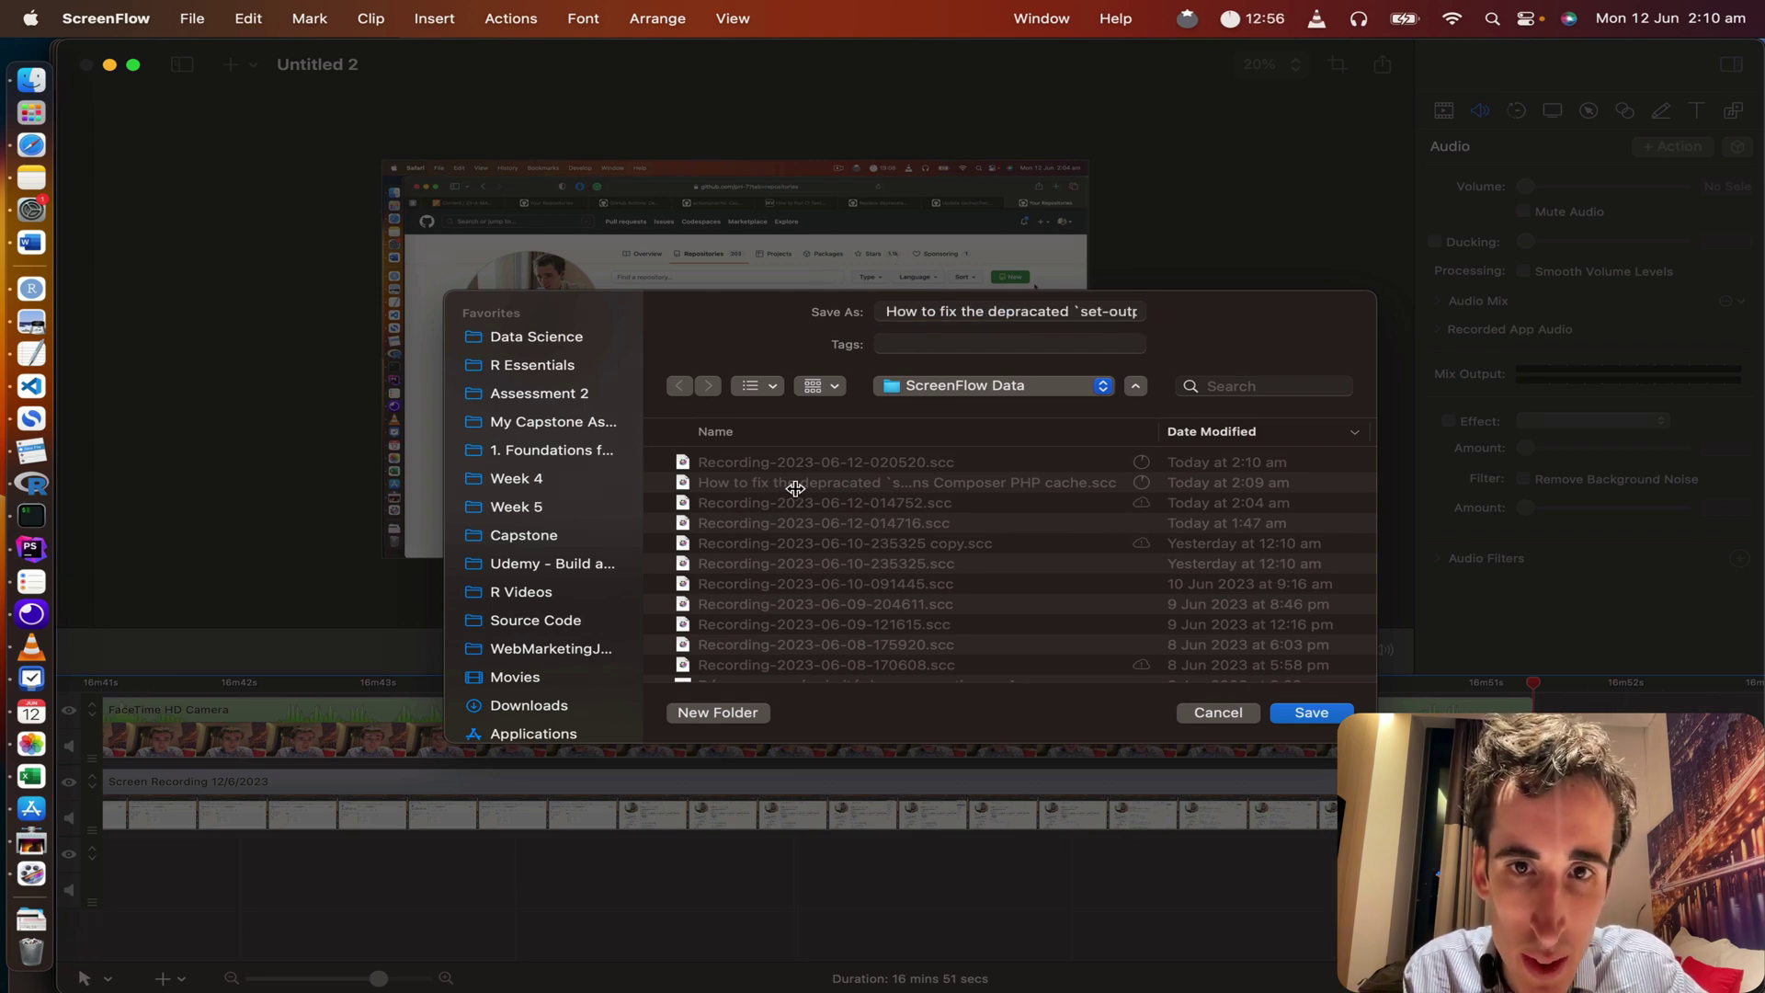
drag(1044, 311, 1308, 314)
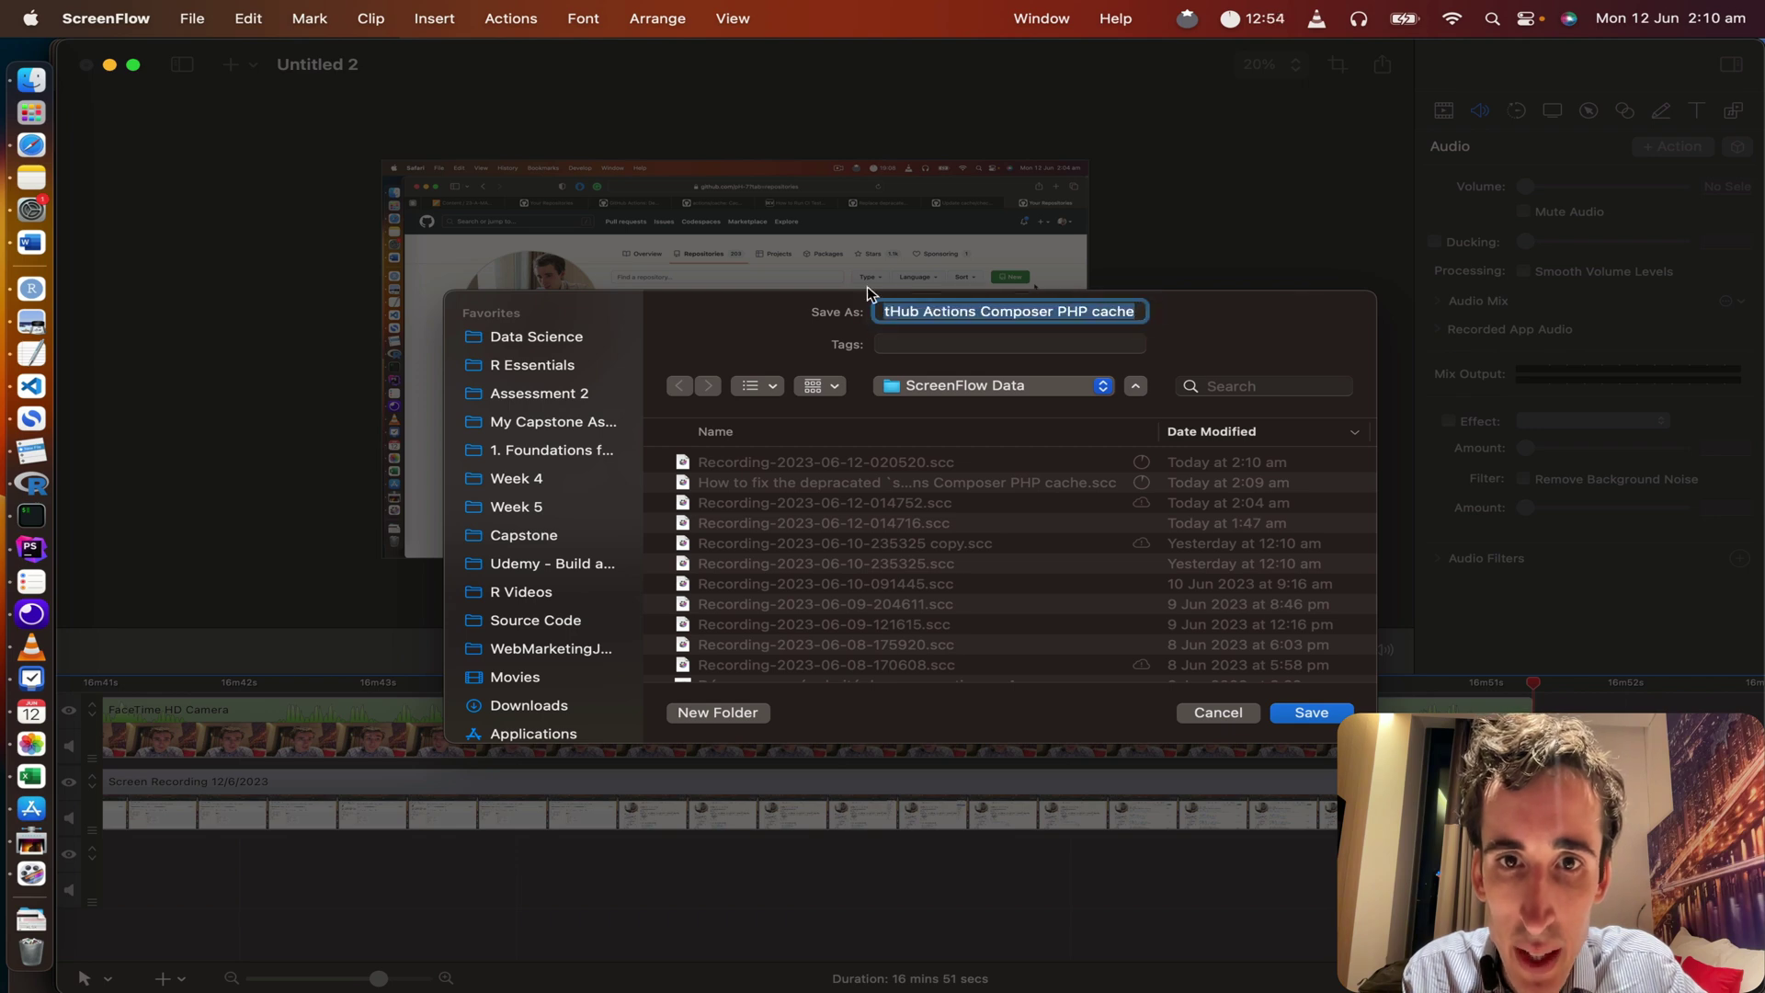
mouse_move(930, 312)
mouse_down()
mouse_move(836, 298)
mouse_move(931, 306)
mouse_up()
click(930, 306)
key(BackSpace)
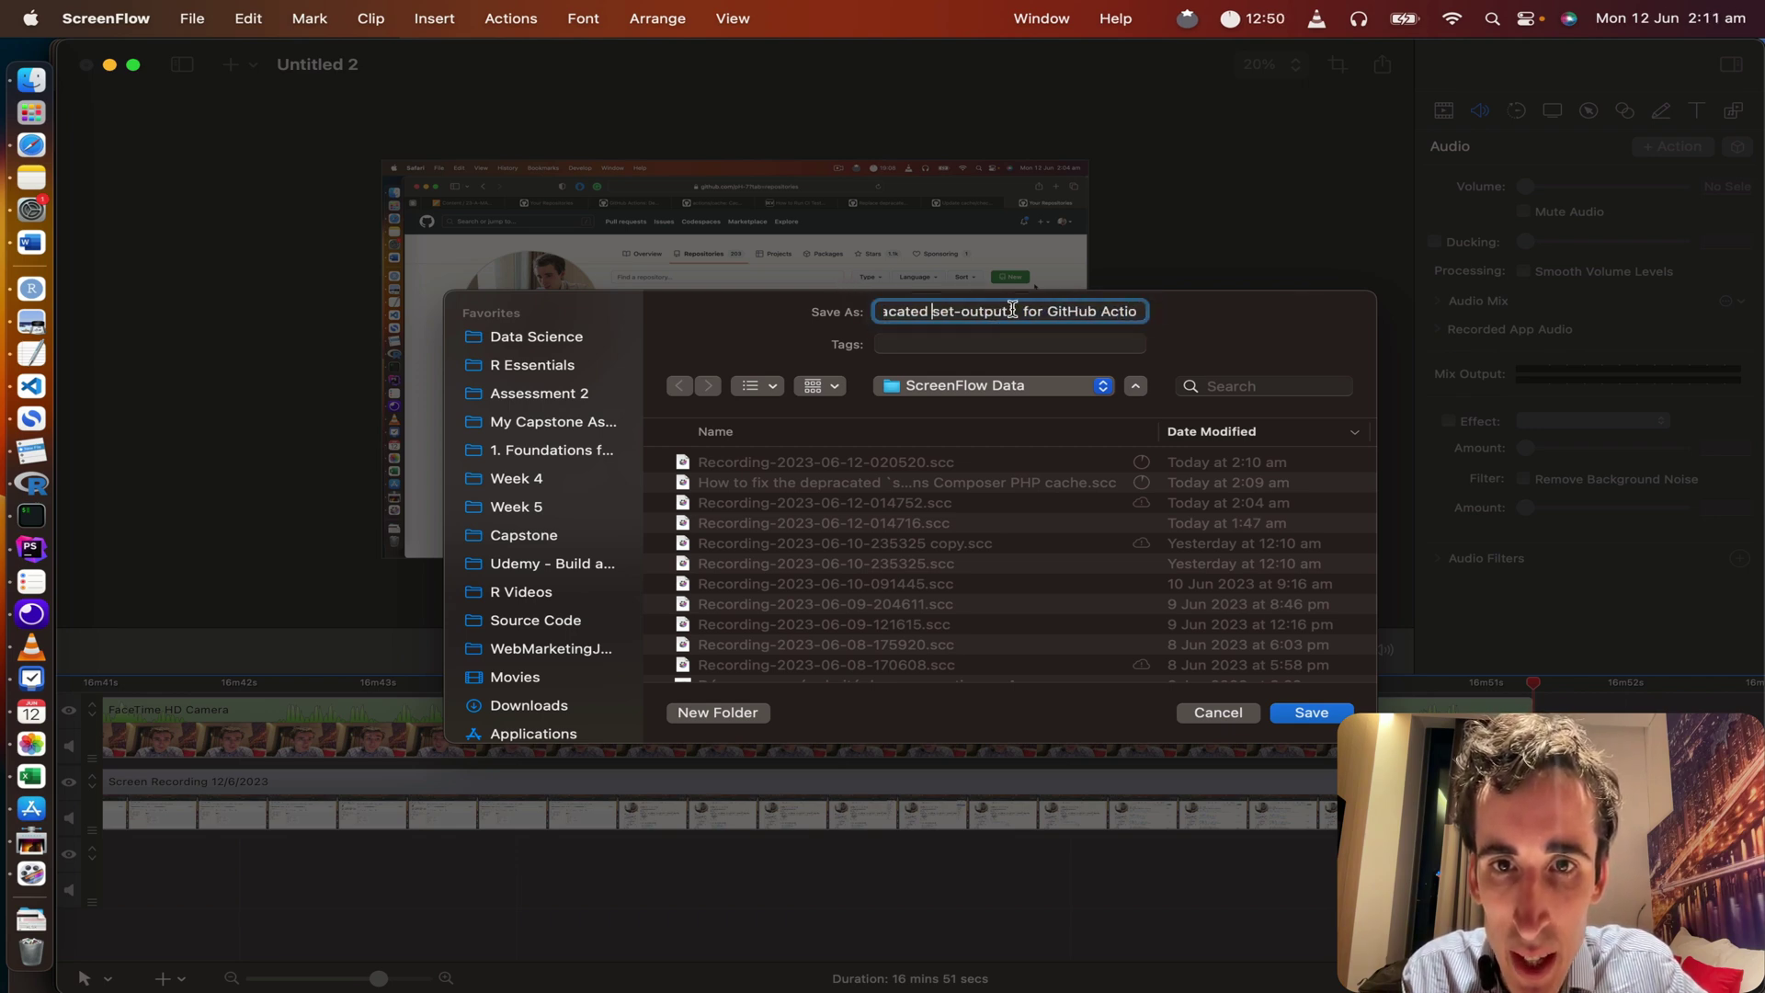
drag(983, 311, 1223, 331)
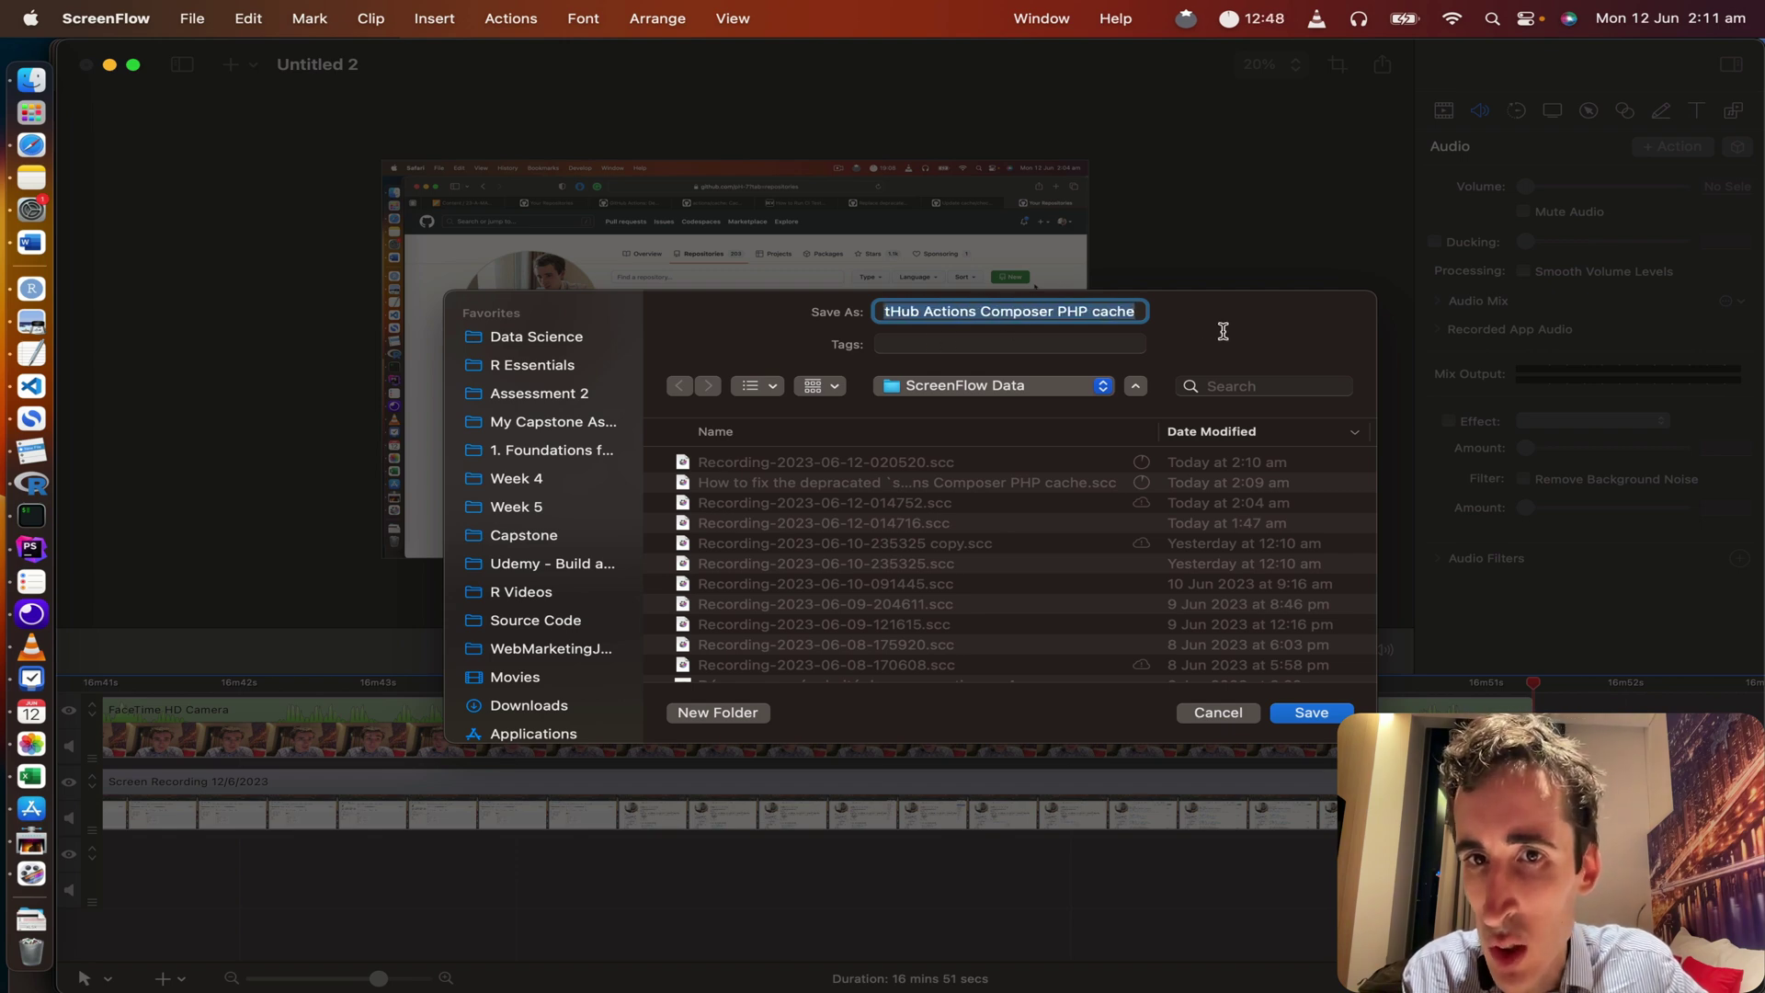
click(1315, 716)
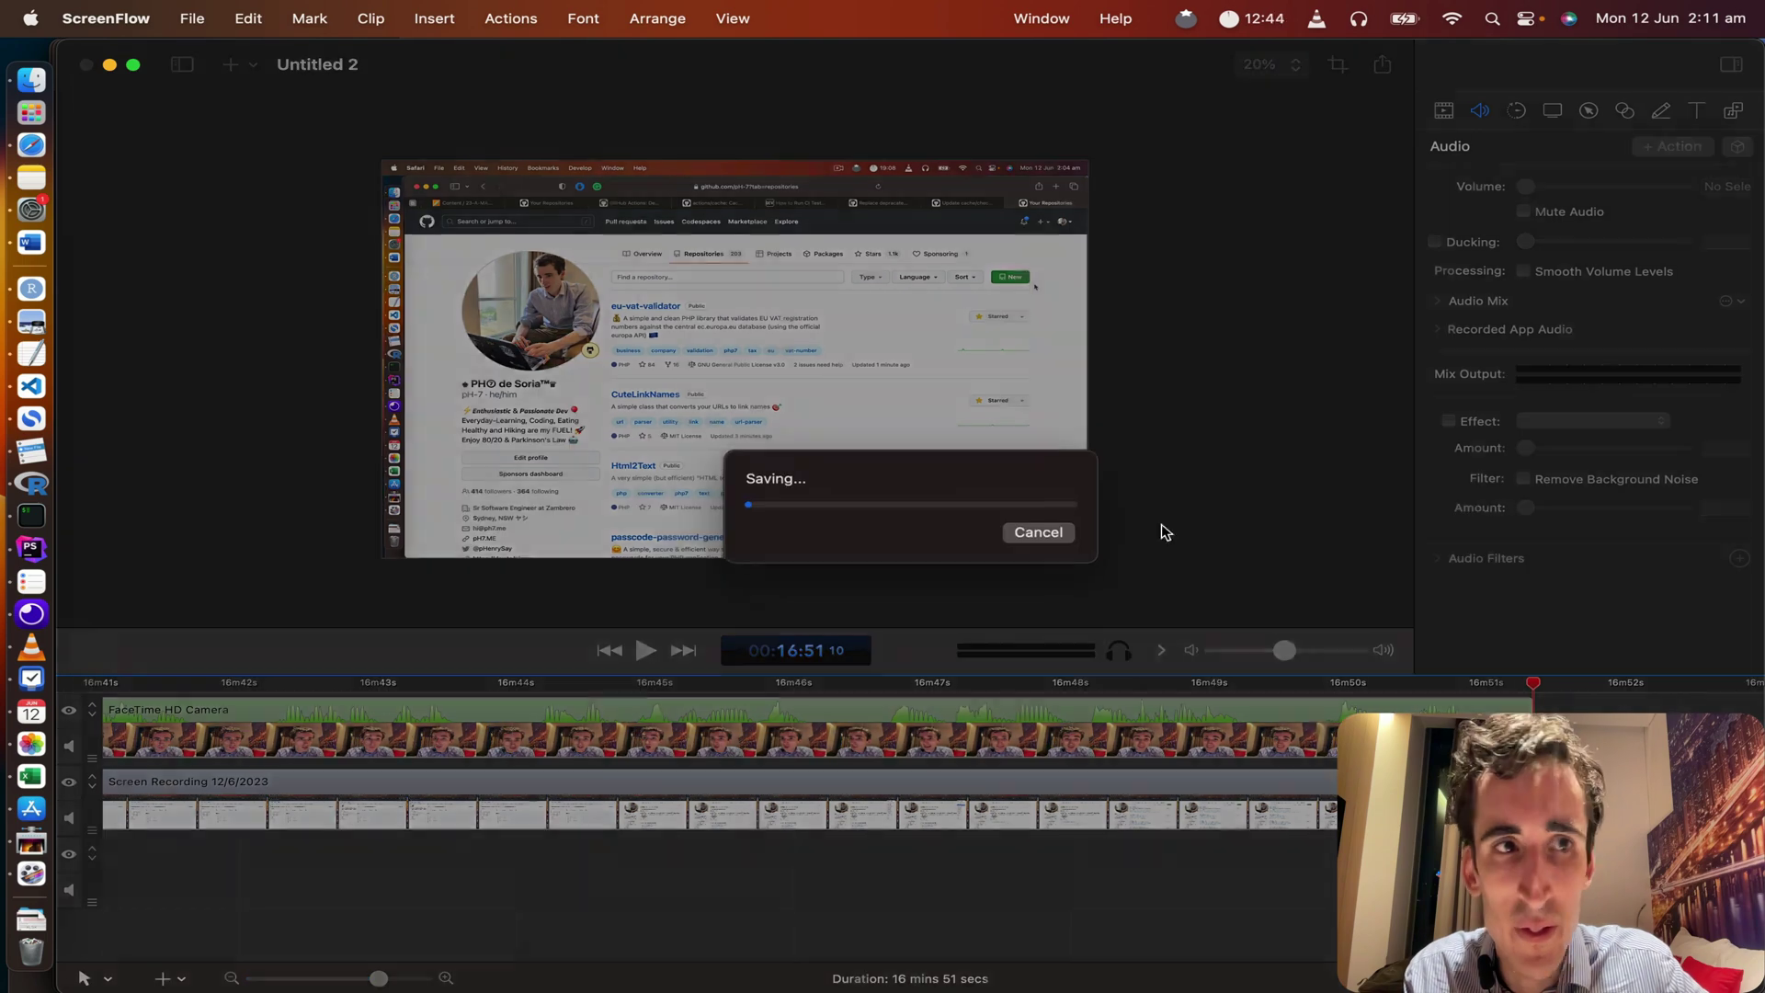
Step: Switch to Finder and preview the newly saved Composer PHP cache recording in the ScreenFlow Data folder
click(28, 88)
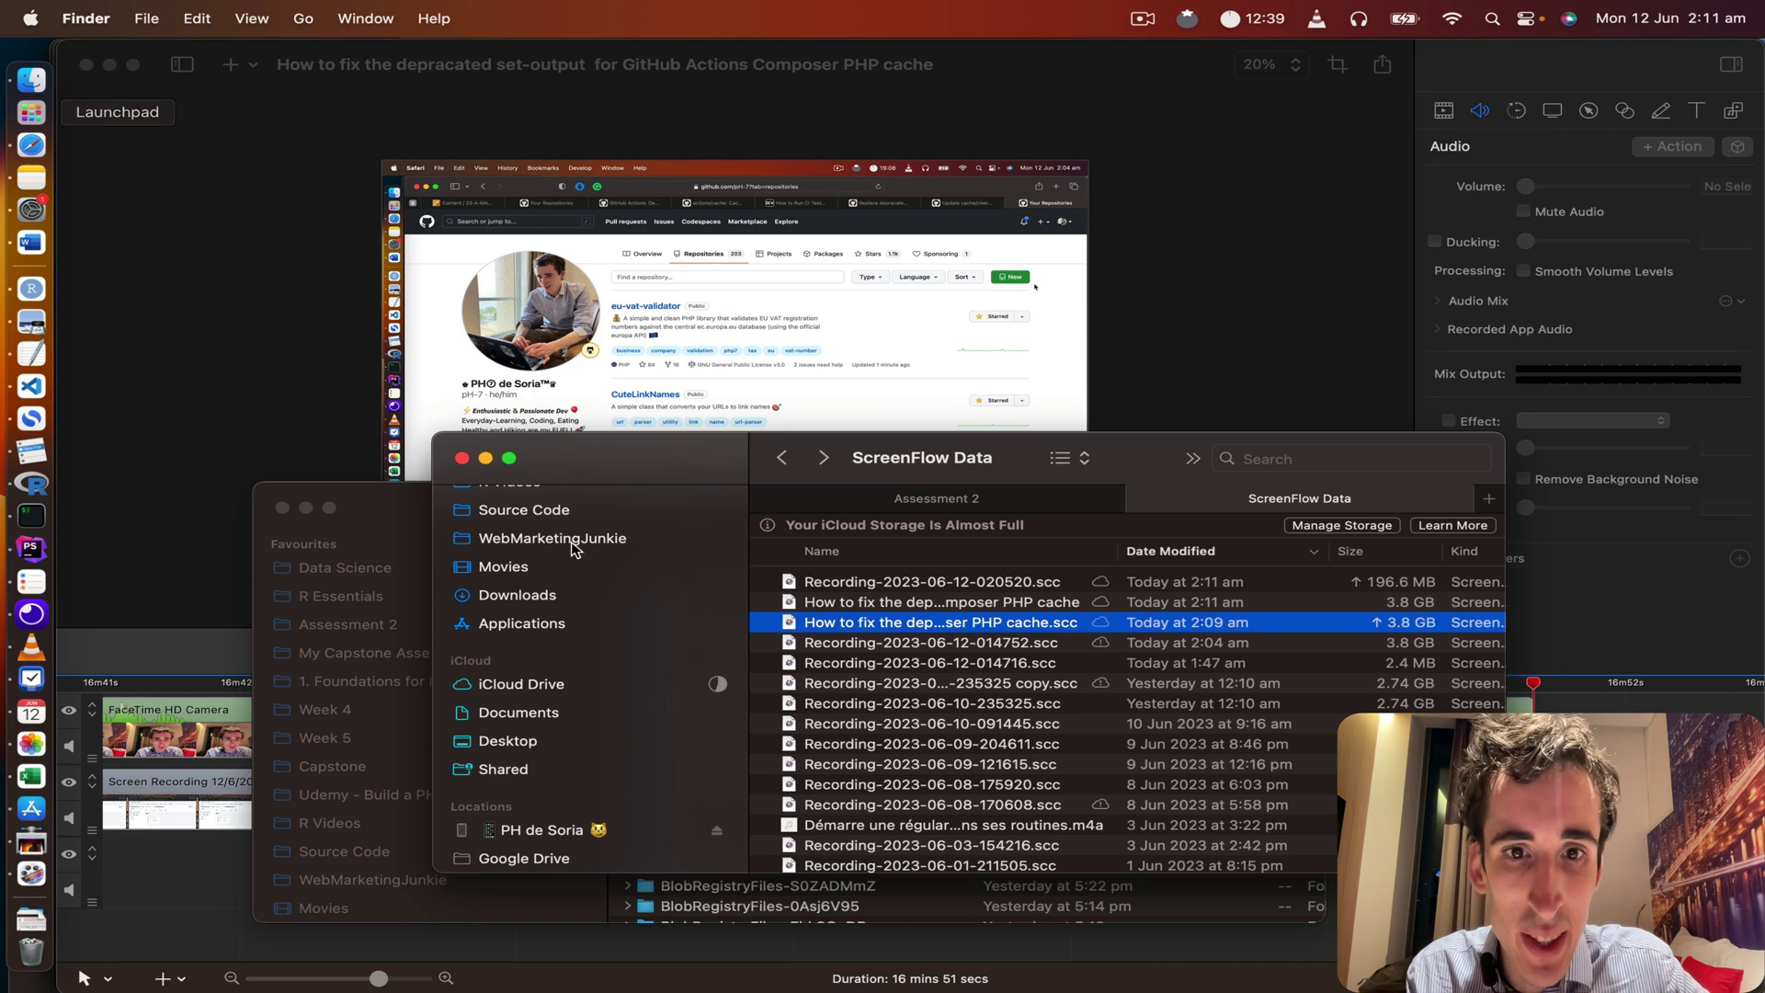
click(892, 600)
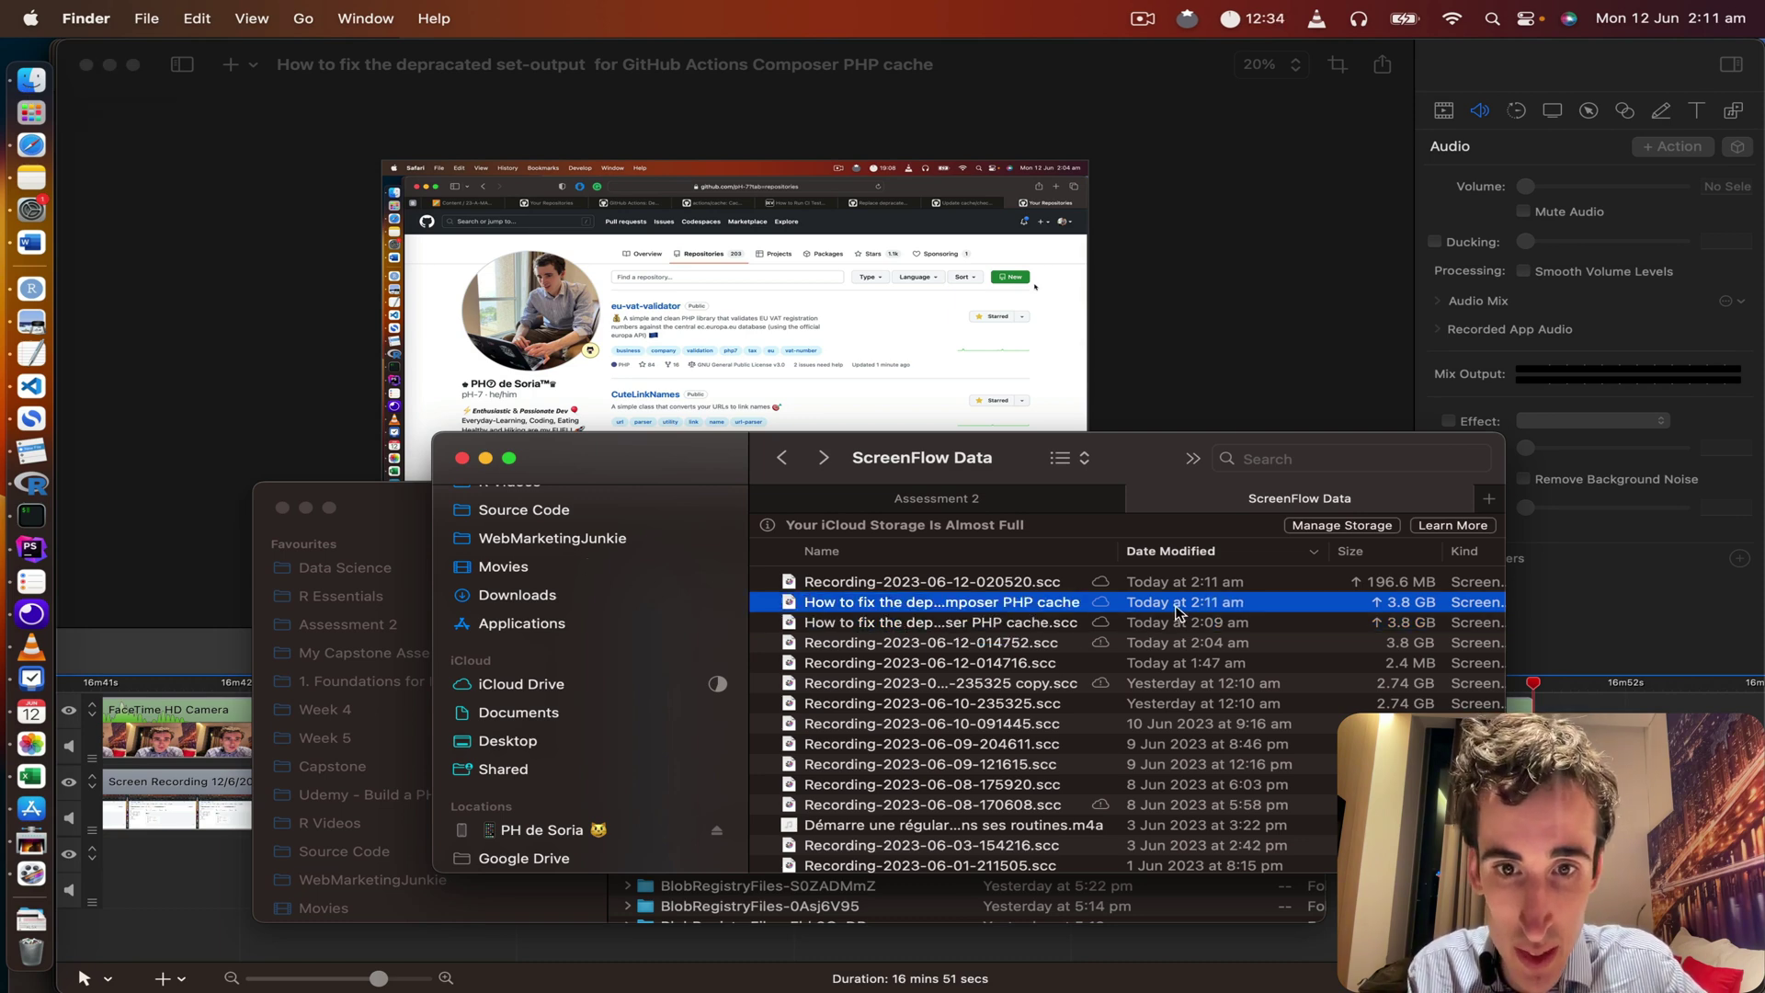
key(space)
key(space)
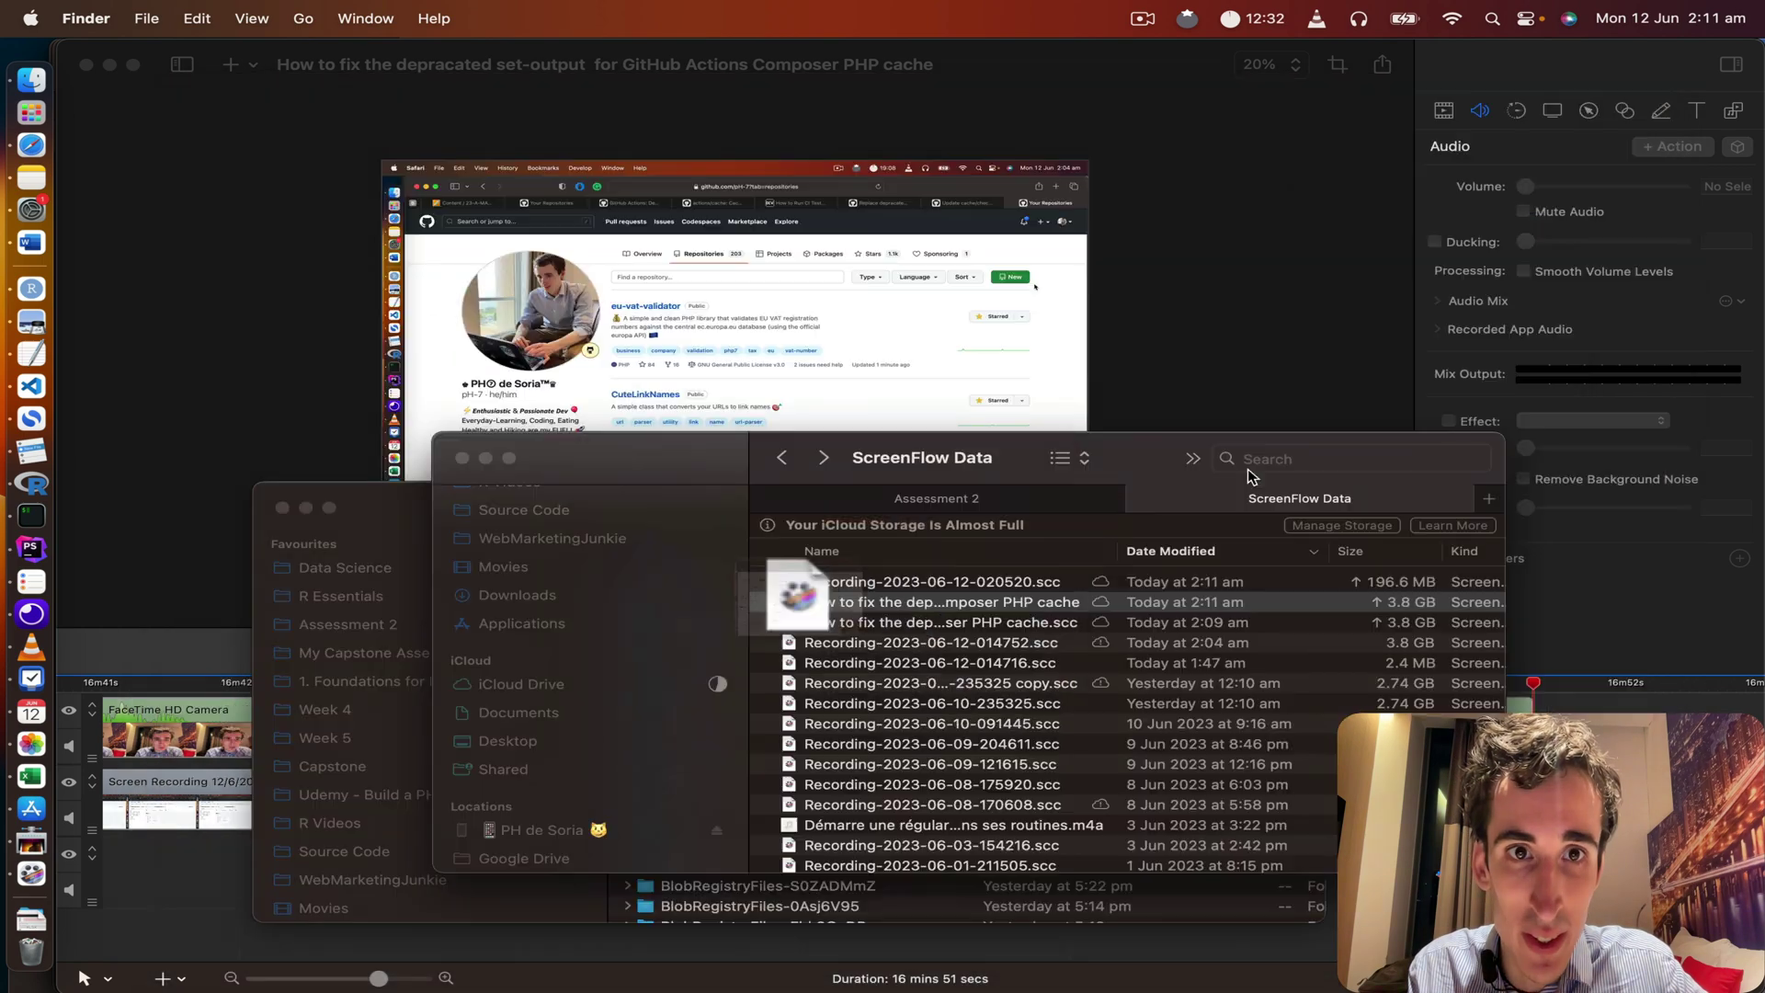
Step: Return to ScreenFlow and set up the video export with Slowest encoding quality and a 3840 x 2160 resolution
click(1143, 303)
click(192, 18)
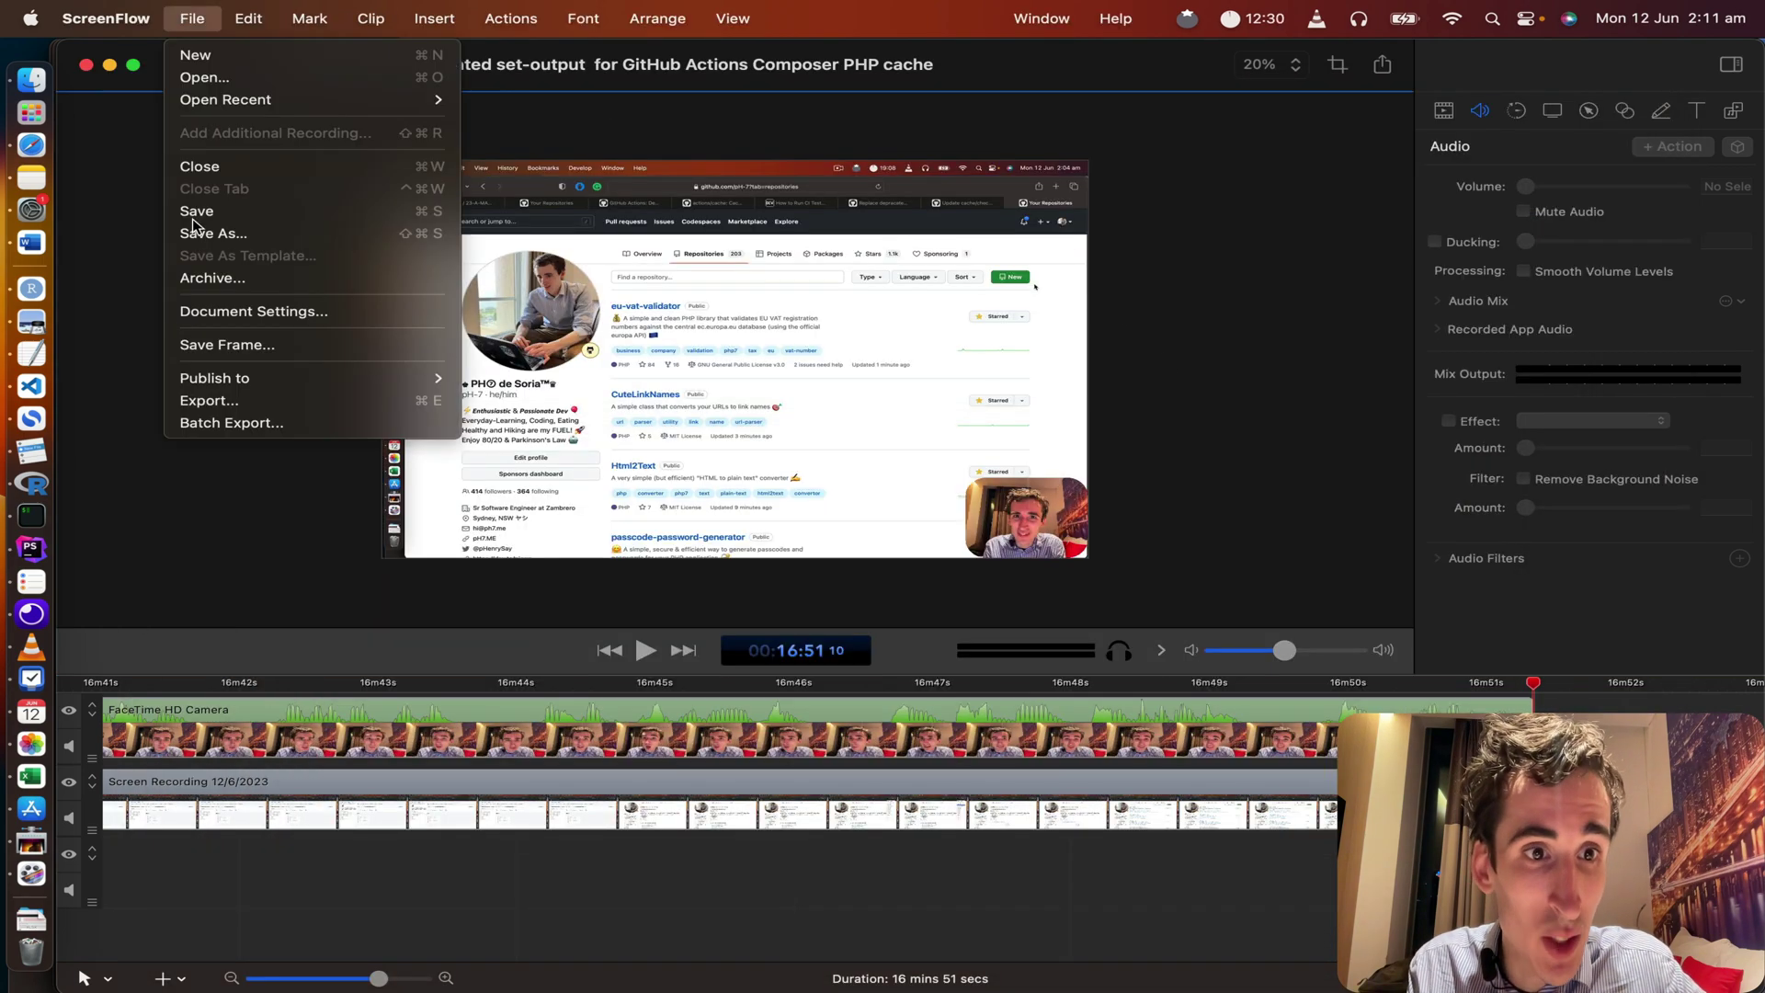
click(284, 405)
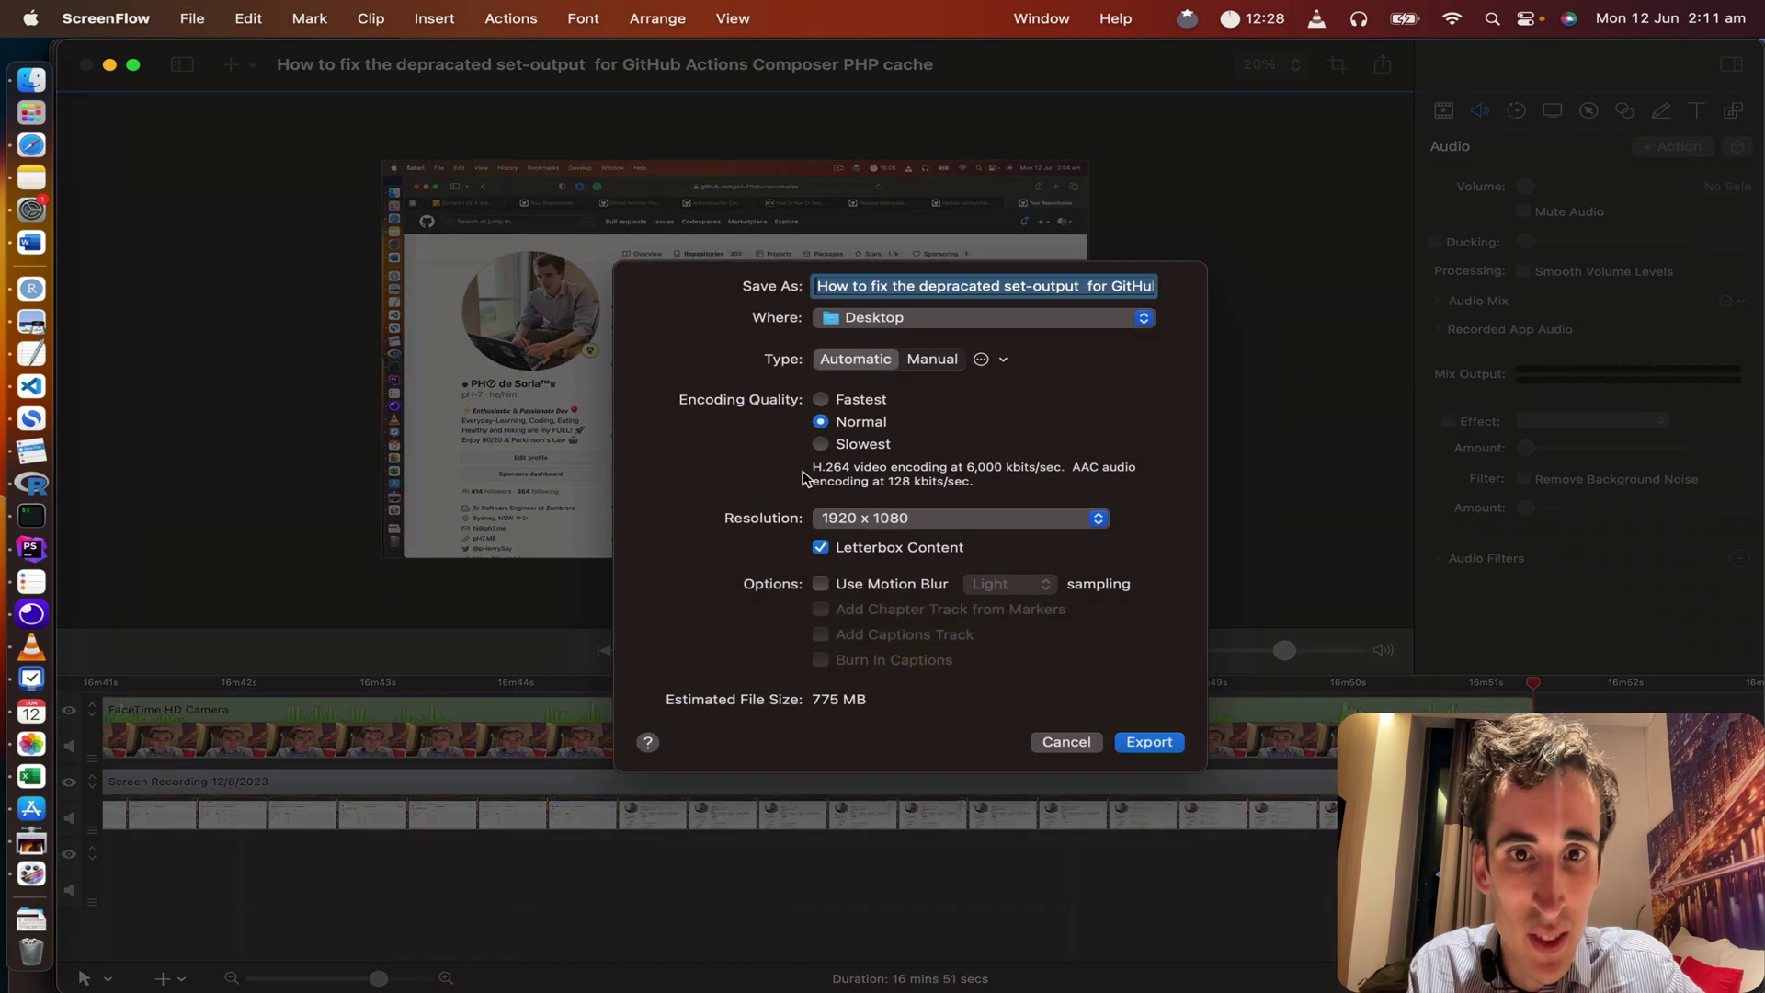
click(823, 444)
click(938, 520)
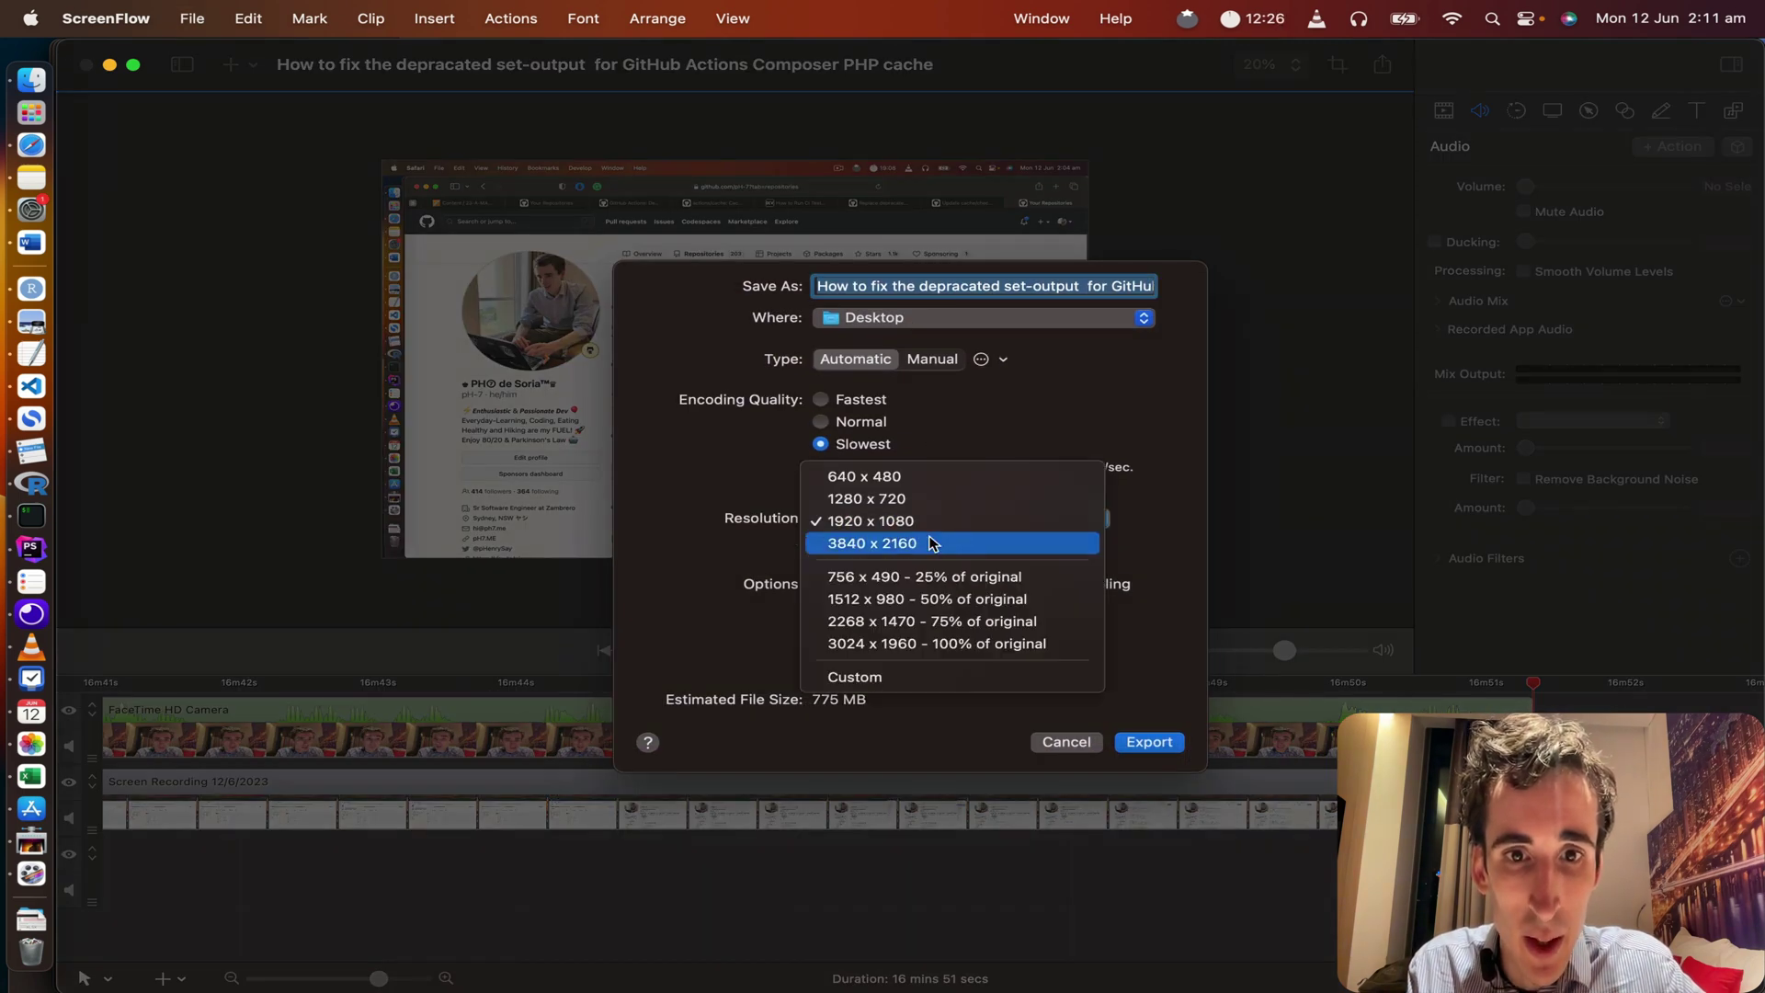
click(933, 542)
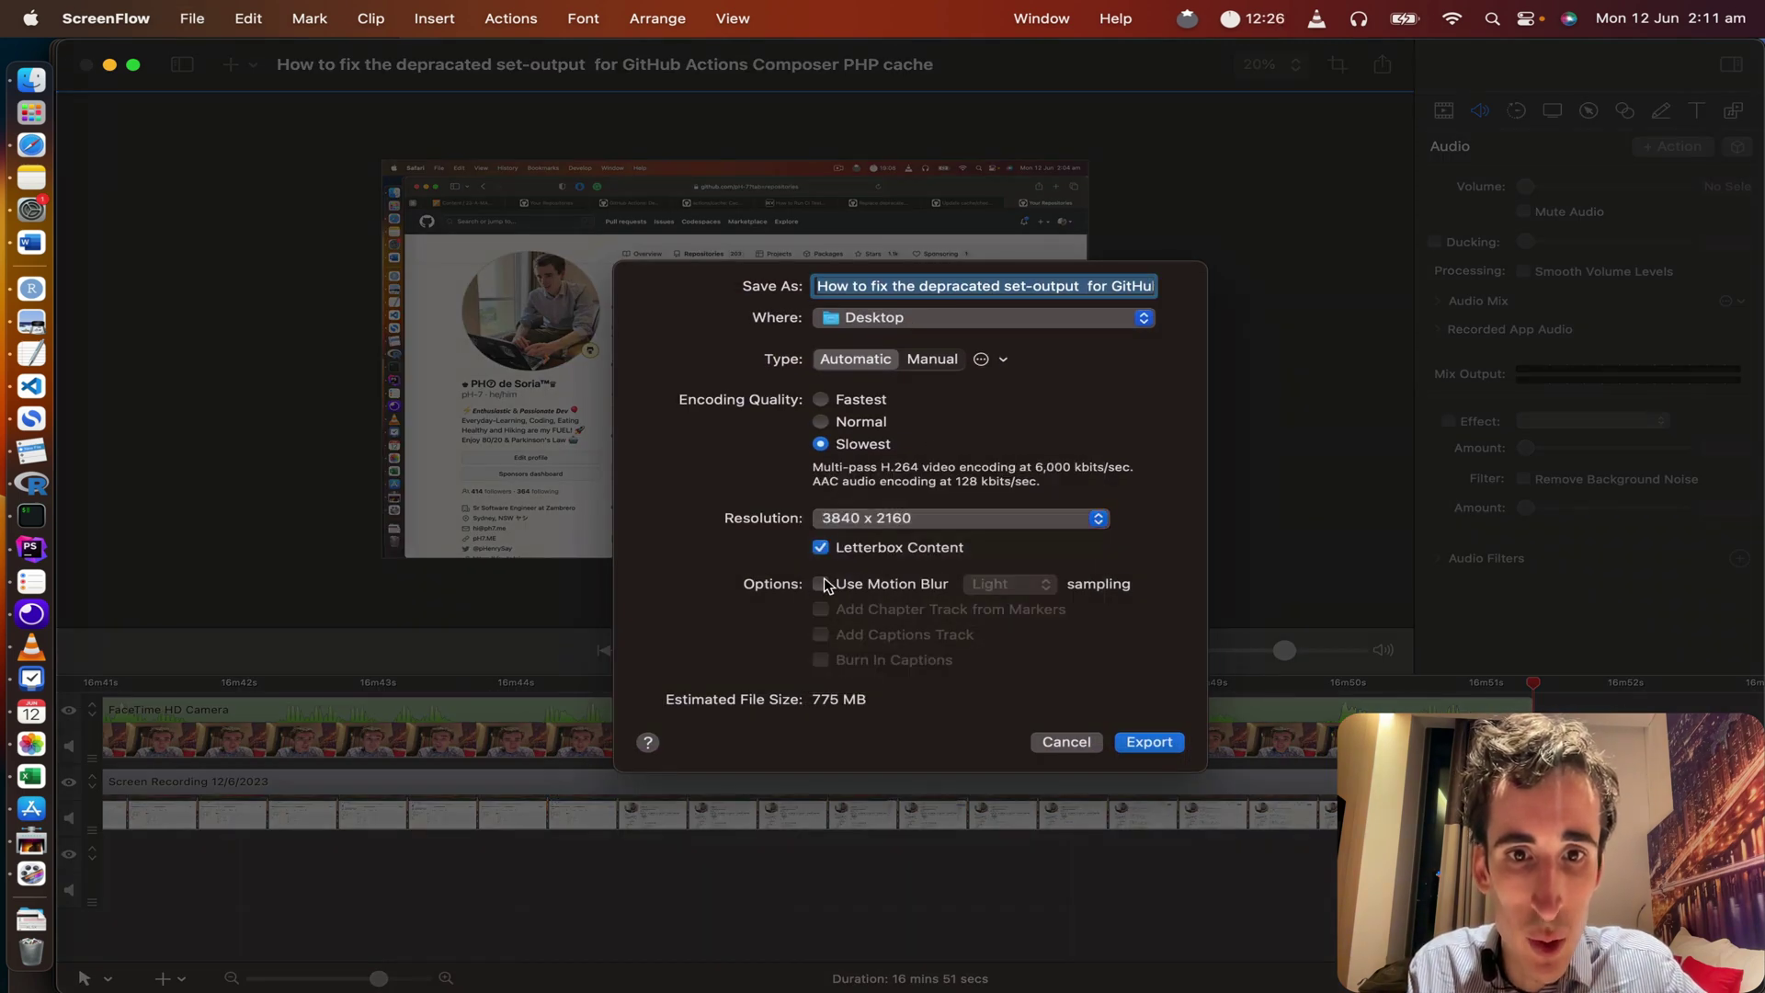
Step: Choose the Movies folder as the export destination and start the export
click(975, 318)
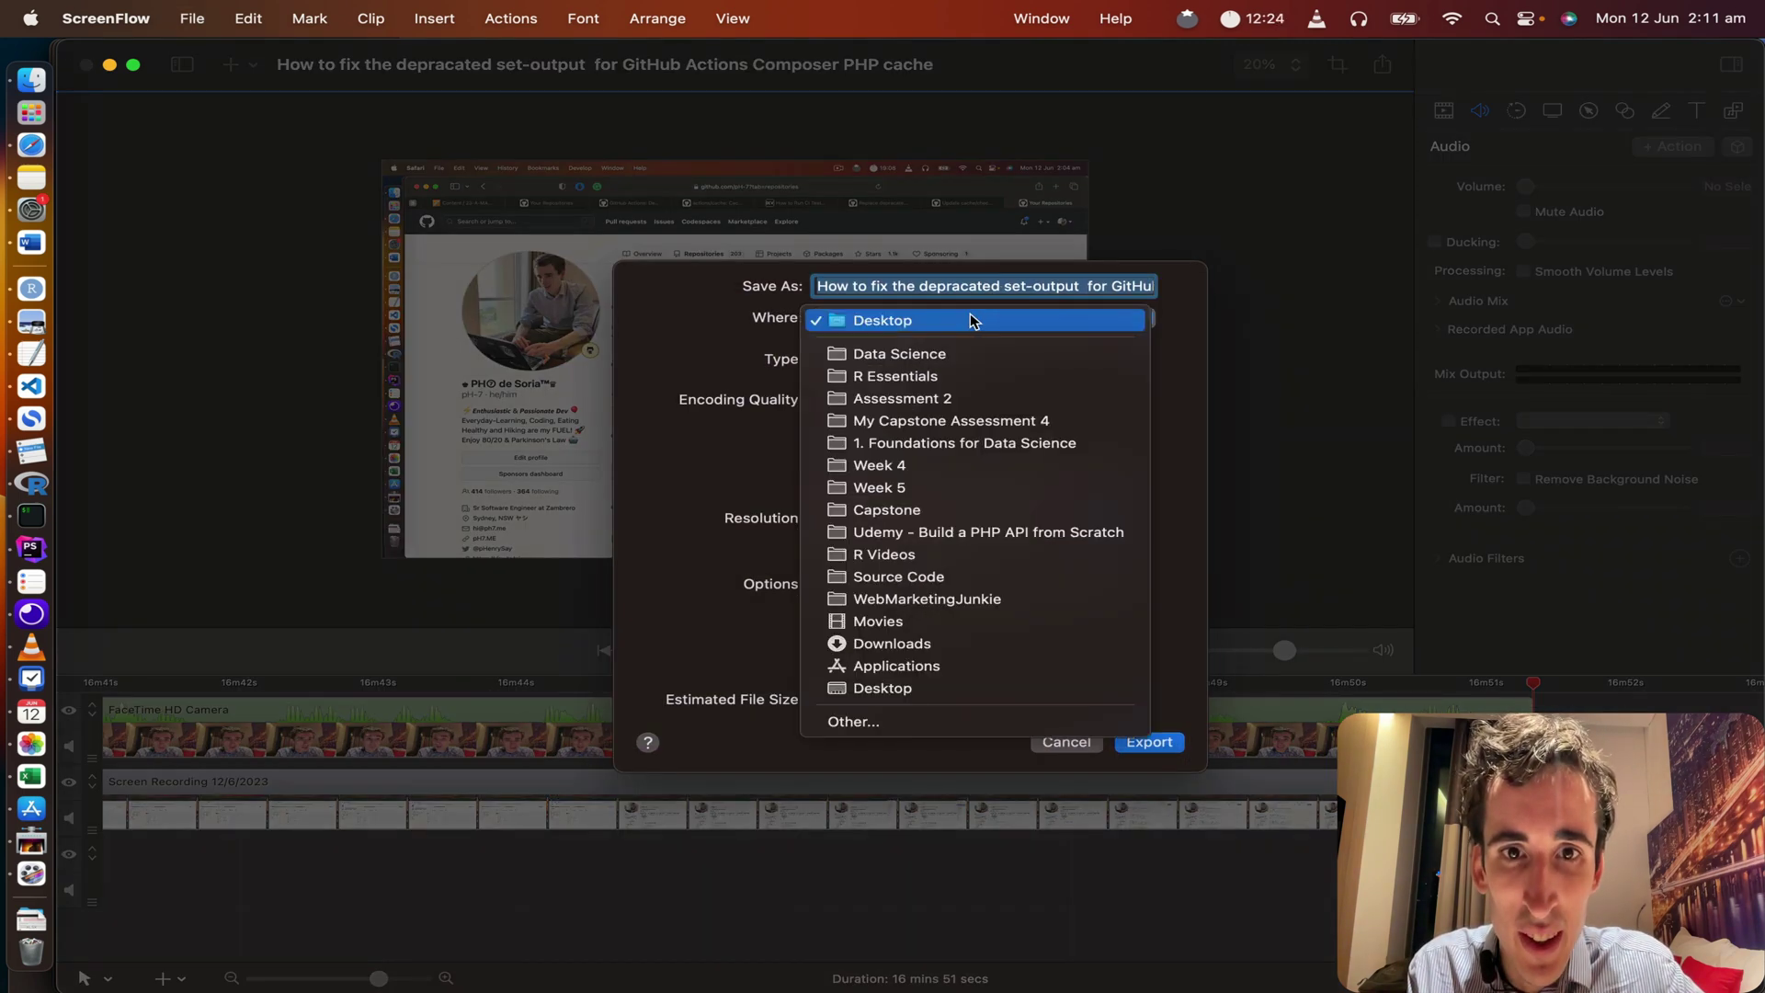
click(921, 622)
key(Return)
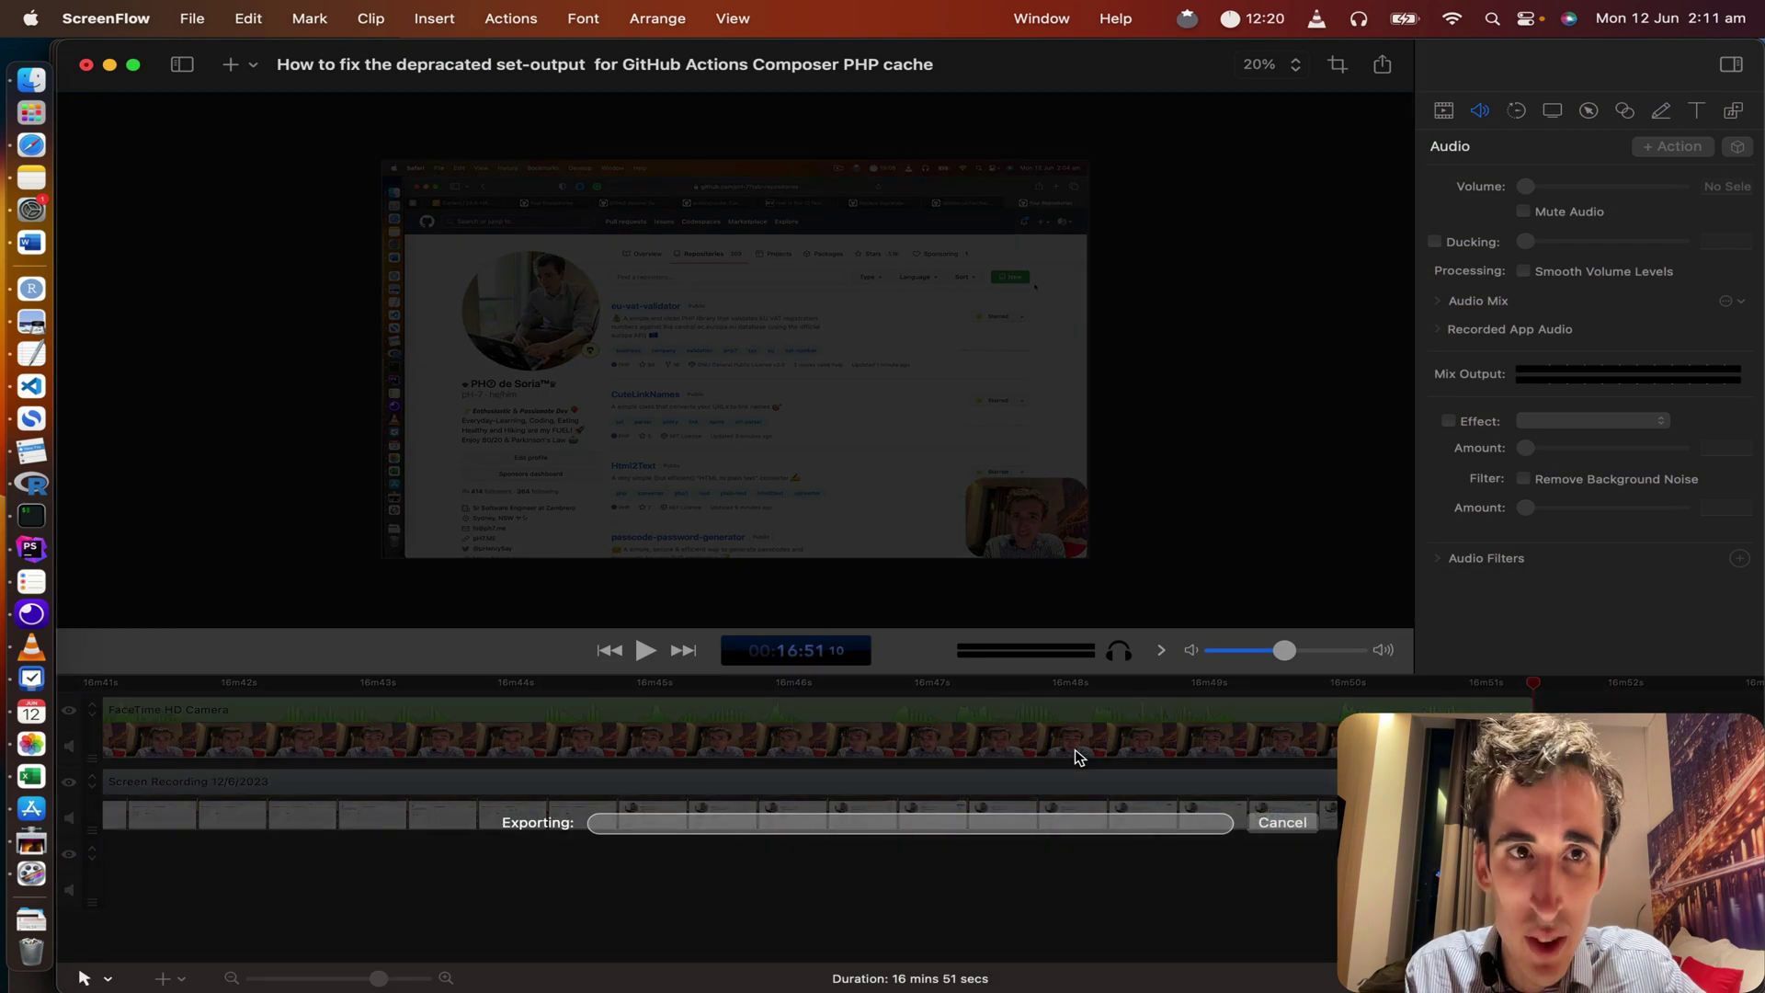